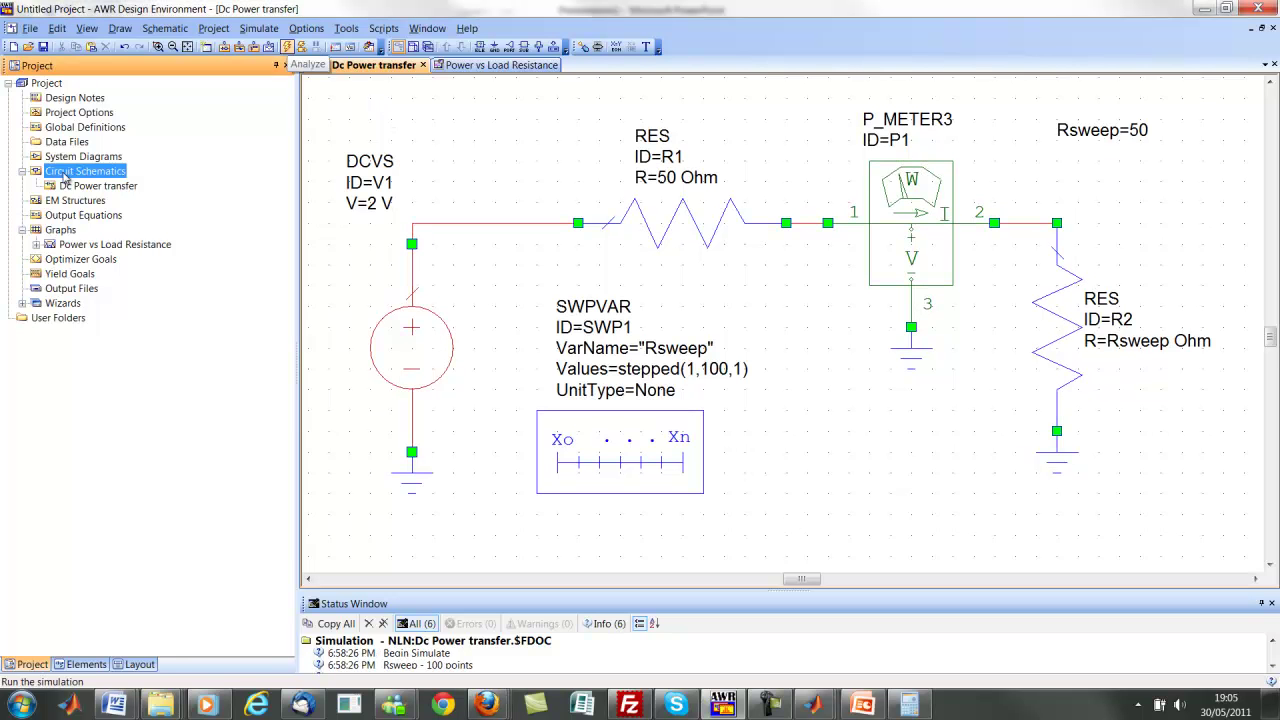
Step: Create a new circuit schematic named "AC power transfer"
{"action": "right_click", "coordinate": [105, 158]}
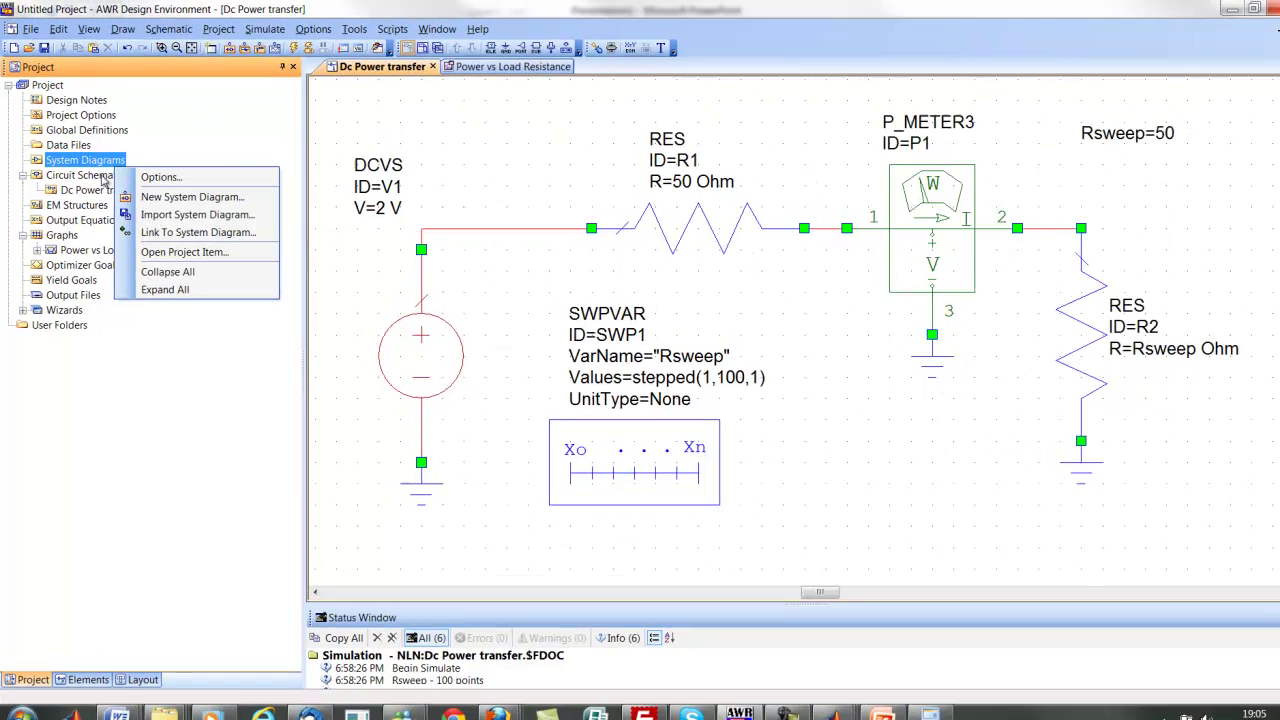
{"action": "right_click", "coordinate": [103, 180]}
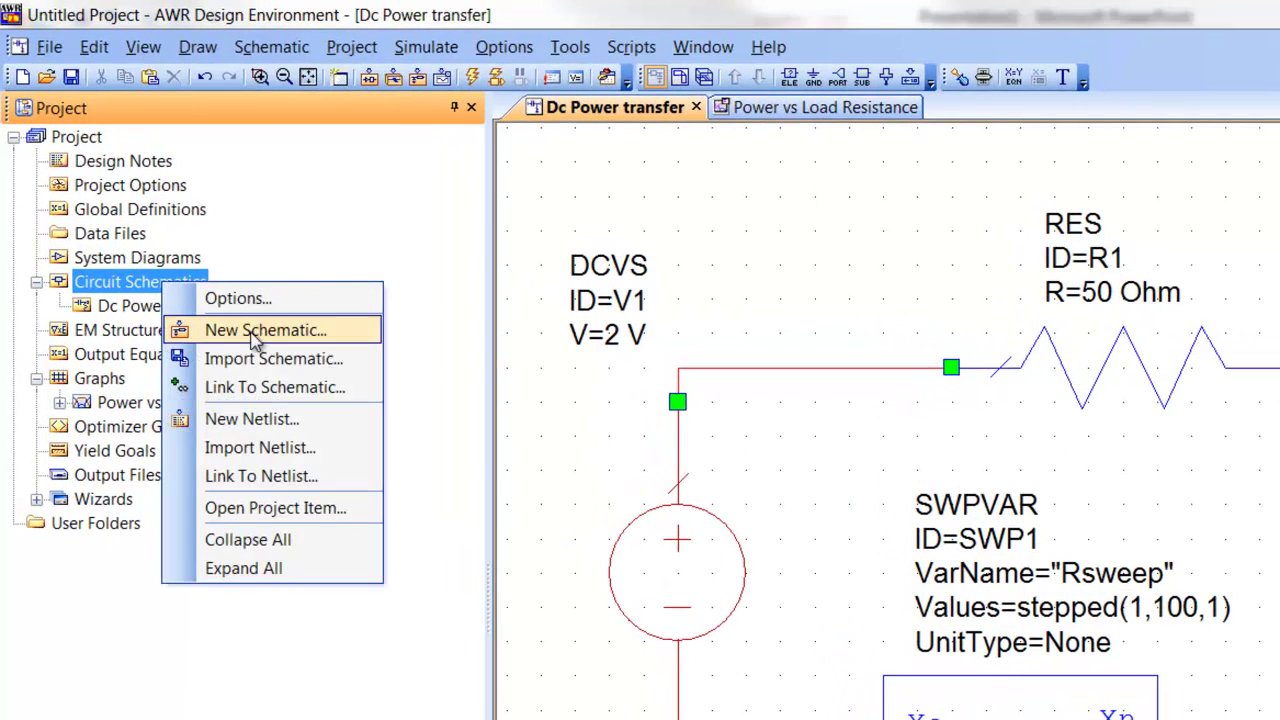
{"action": "left_click", "coordinate": [157, 157]}
{"action": "type", "text": "AC p"}
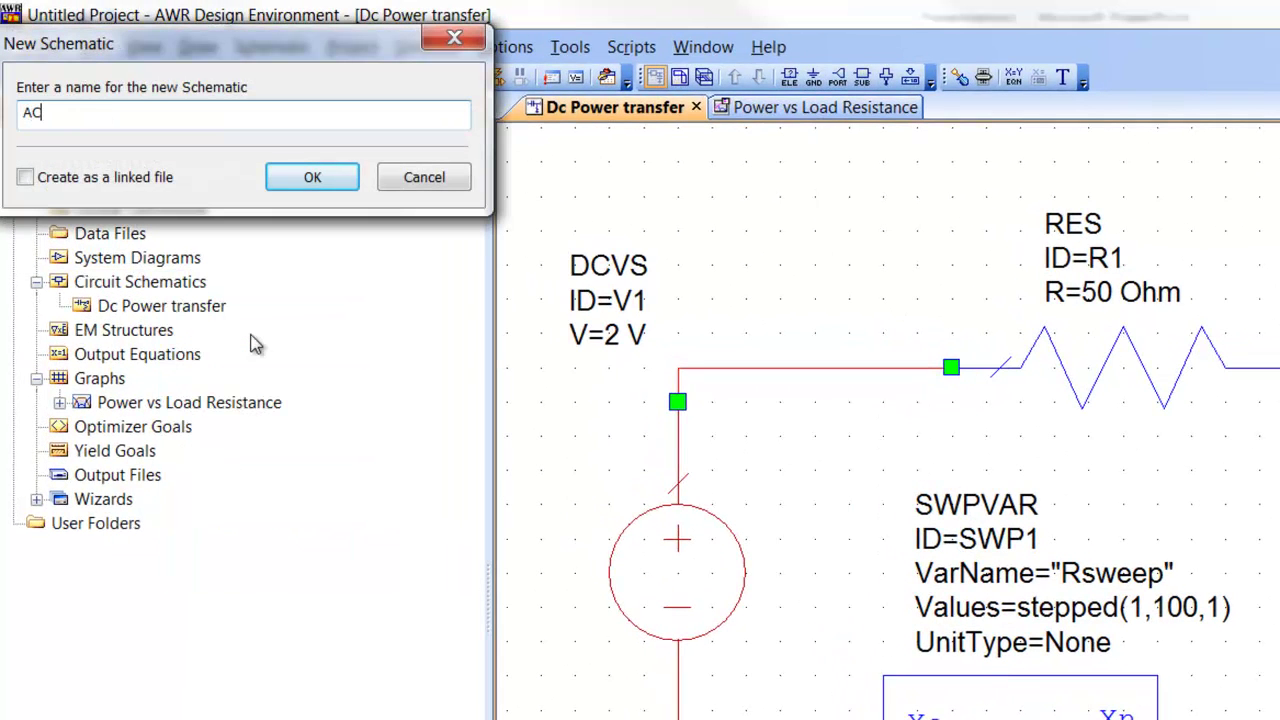
{"action": "type", "text": "ower transfer"}
{"action": "key", "text": "Return"}
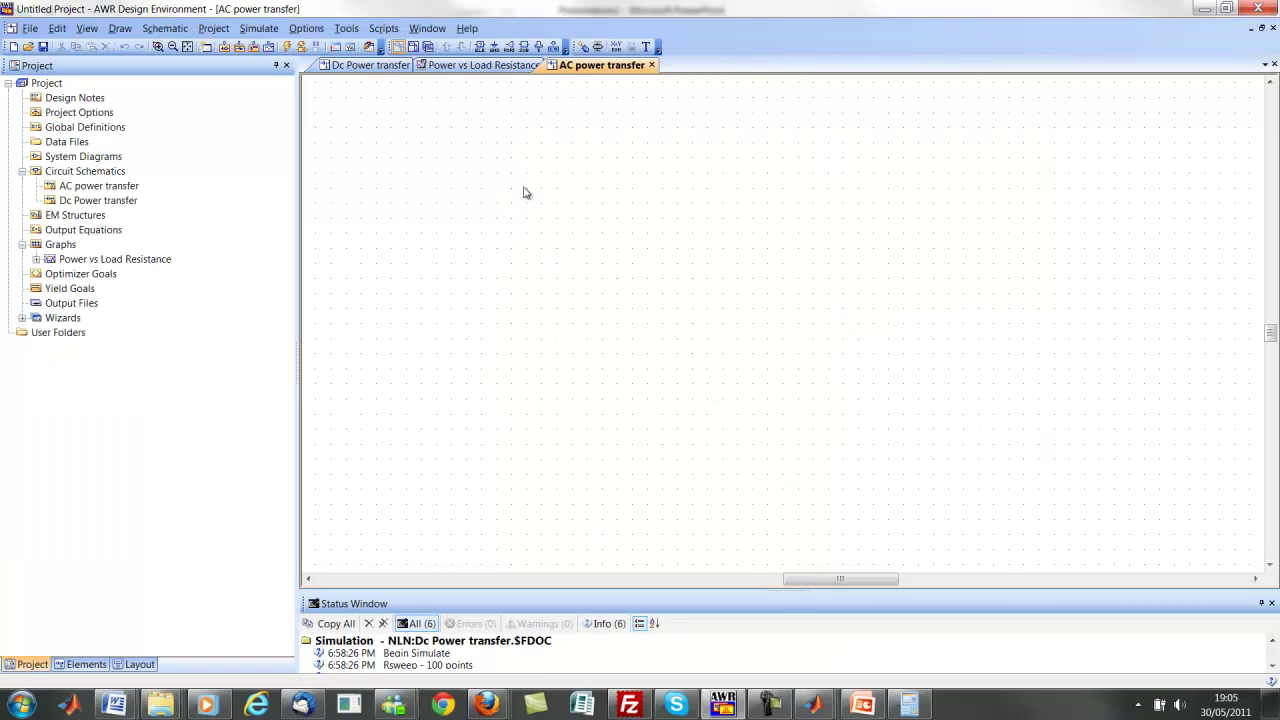
Step: Place a horizontal resistor on the schematic and a copy of it rotated to vertical on its right side
{"action": "key", "text": "ctrl+l"}
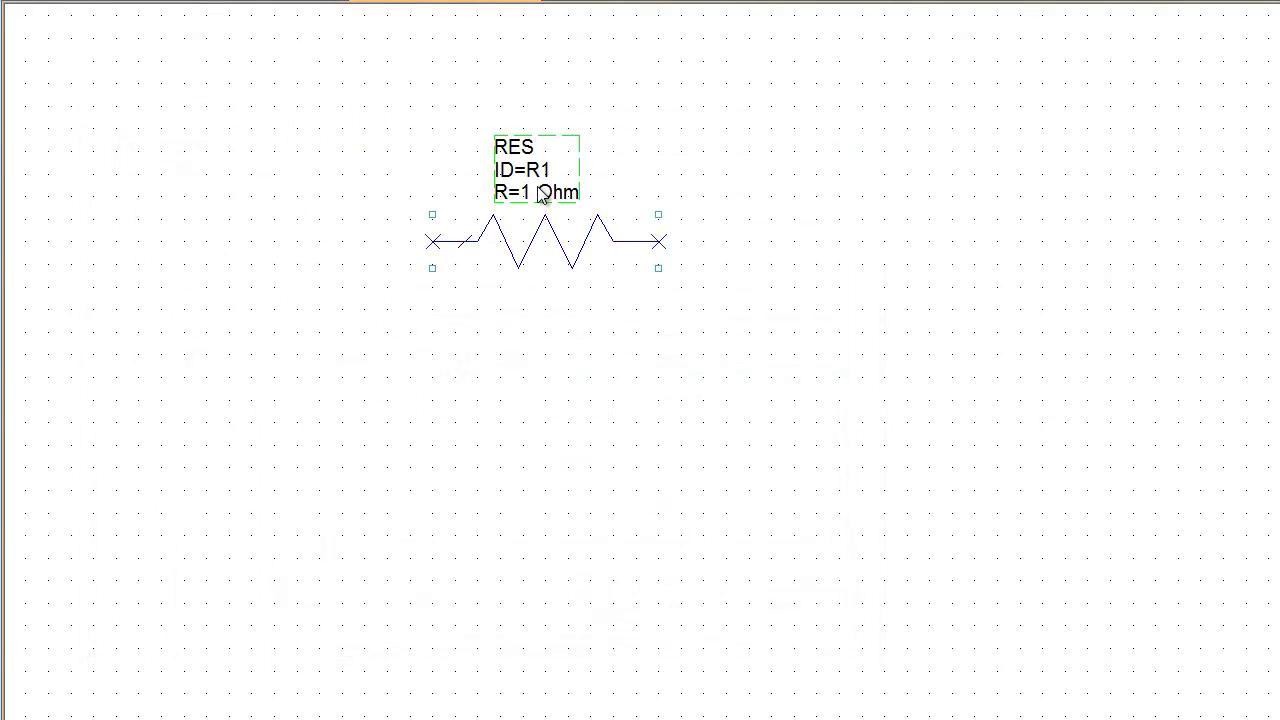
{"action": "key", "text": "ctrl+c"}
{"action": "key", "text": "ctrl+v"}
{"action": "right_click", "coordinate": [943, 346]}
{"action": "right_click", "coordinate": [914, 349]}
{"action": "right_click", "coordinate": [858, 362]}
{"action": "left_click", "coordinate": [858, 362]}
Step: Set the resistance of both the horizontal and the vertical resistor to 50 Ohm
{"action": "double_click", "coordinate": [528, 193]}
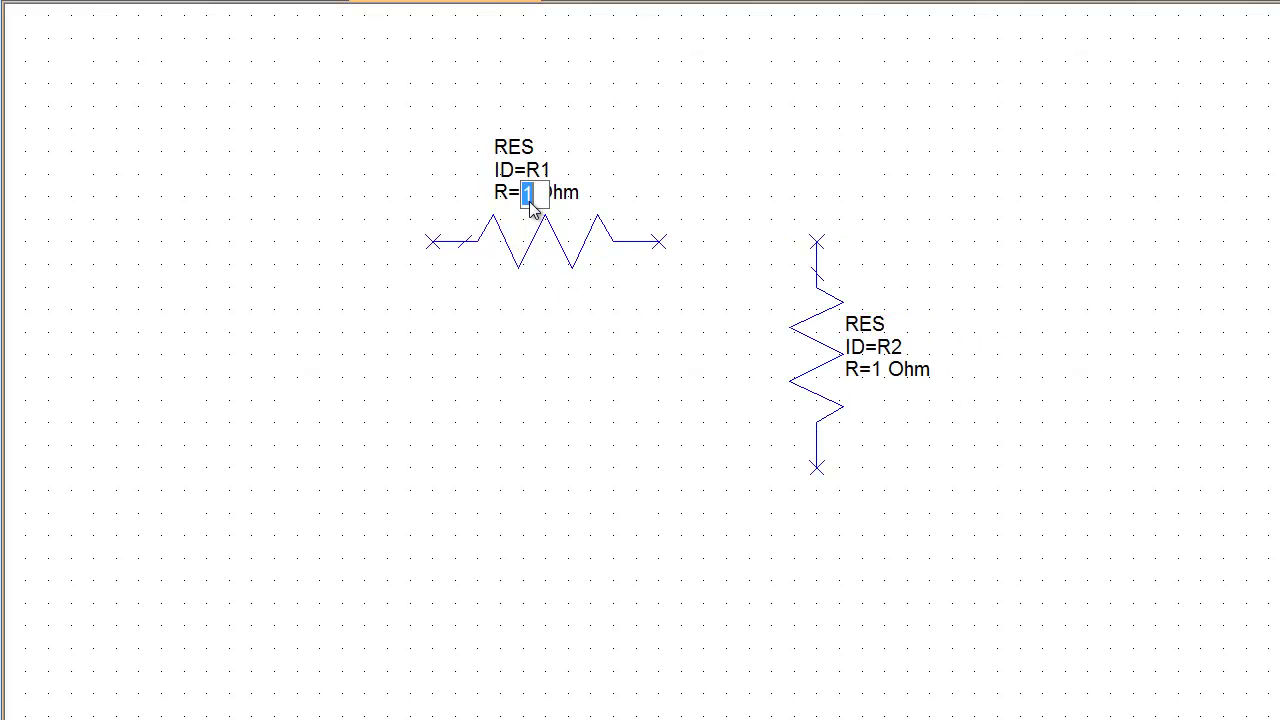
{"action": "type", "text": "50"}
{"action": "left_click", "coordinate": [860, 372]}
{"action": "left_click", "coordinate": [882, 372]}
{"action": "double_click", "coordinate": [880, 370]}
{"action": "left_click", "coordinate": [1030, 395]}
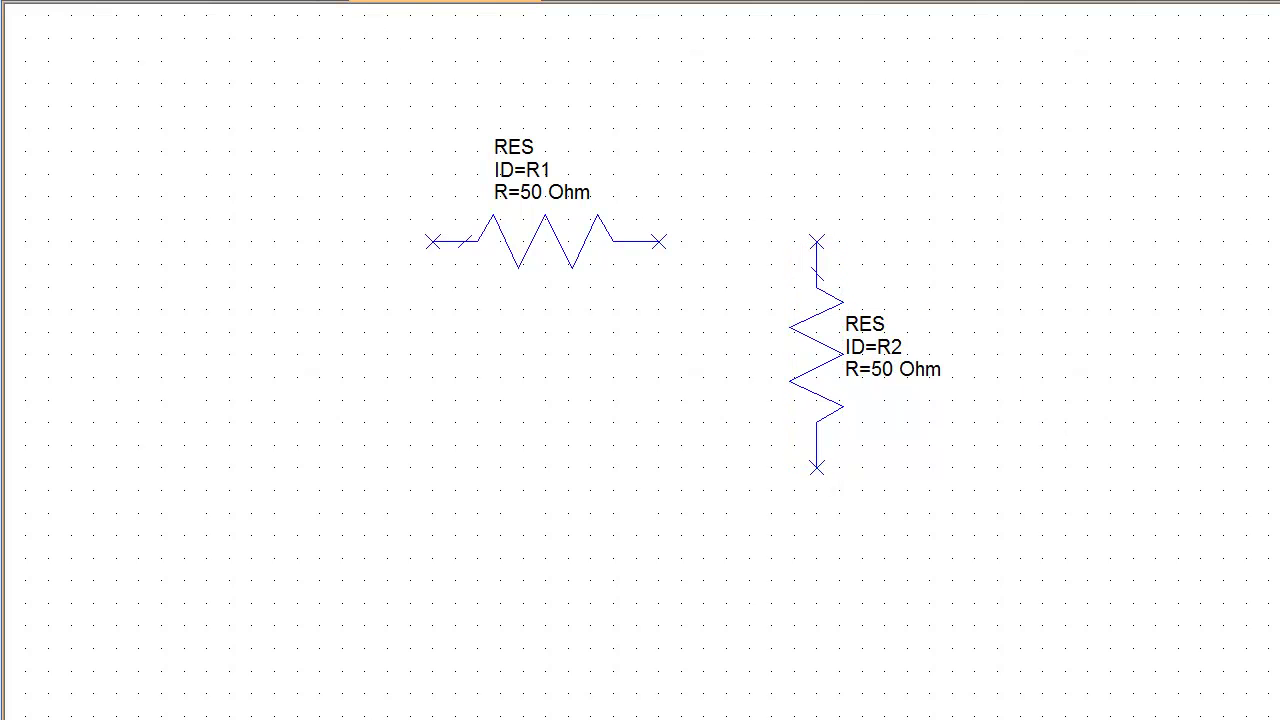
Step: Ground the vertical resistor and add a grounded ACVS source with magnitude 2 V, wired in series with the two resistors
{"action": "left_click", "coordinate": [817, 467]}
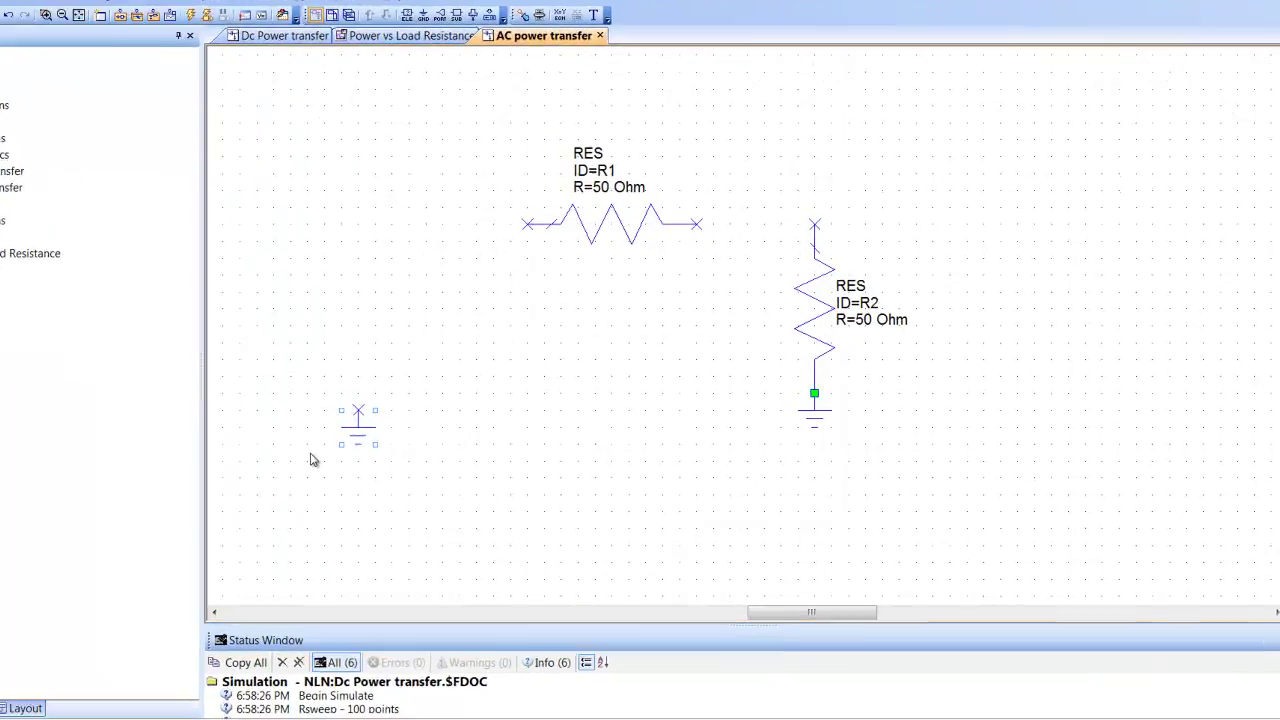
{"action": "key", "text": "ctrl+l"}
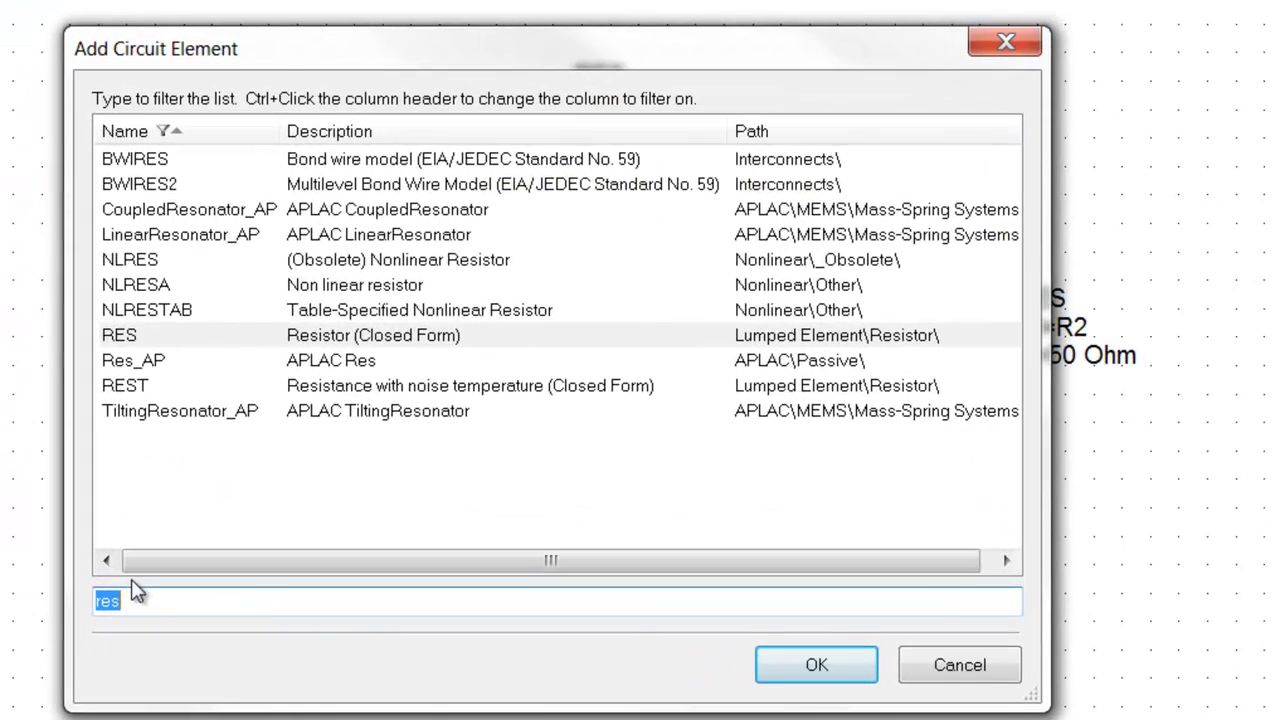
{"action": "type", "text": "acv"}
{"action": "key", "text": "Return"}
{"action": "left_click", "coordinate": [201, 277]}
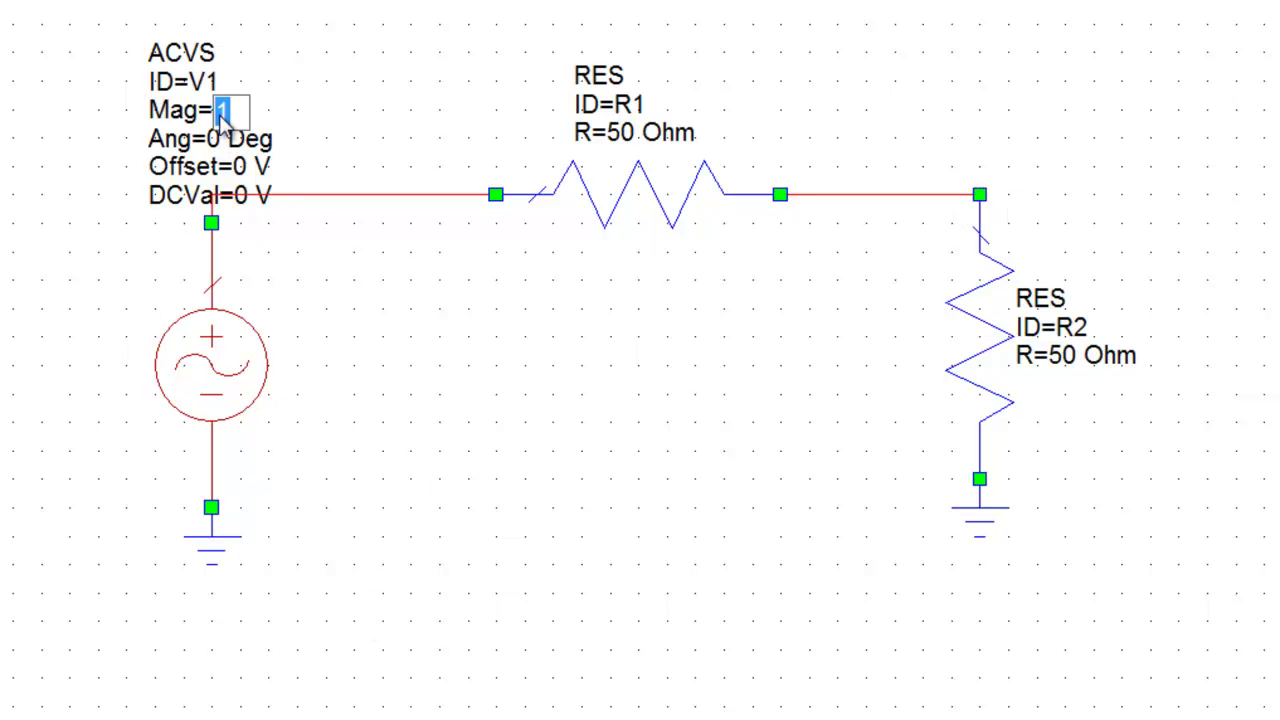
{"action": "type", "text": "2"}
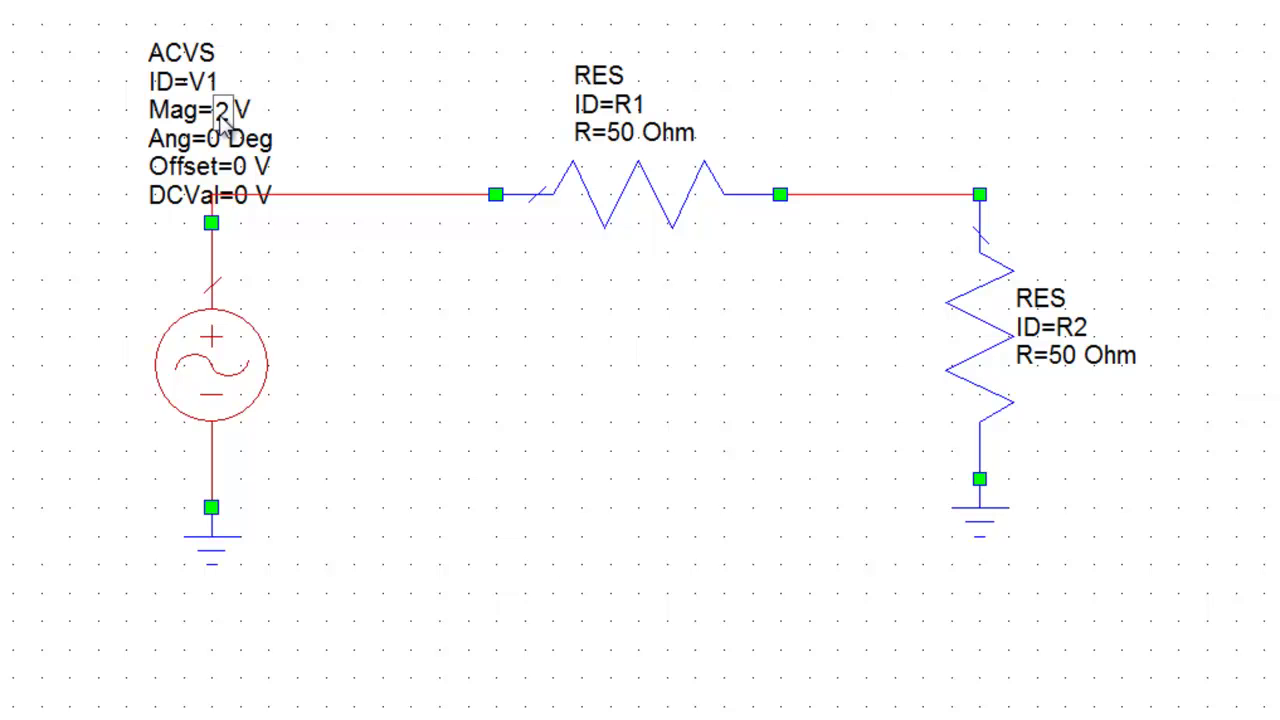
{"action": "key", "text": "Return"}
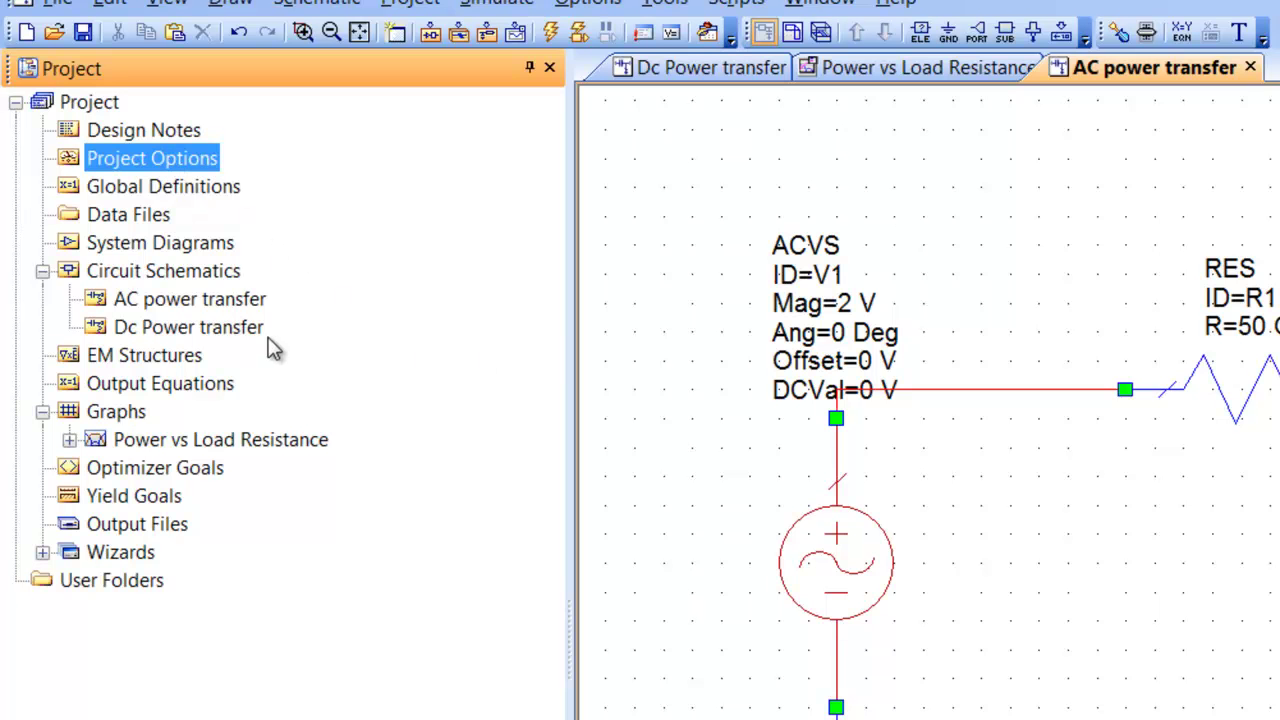
Step: Replace the project frequency range with a single point of 10 kHz, using kHz as the data entry unit
{"action": "double_click", "coordinate": [203, 160]}
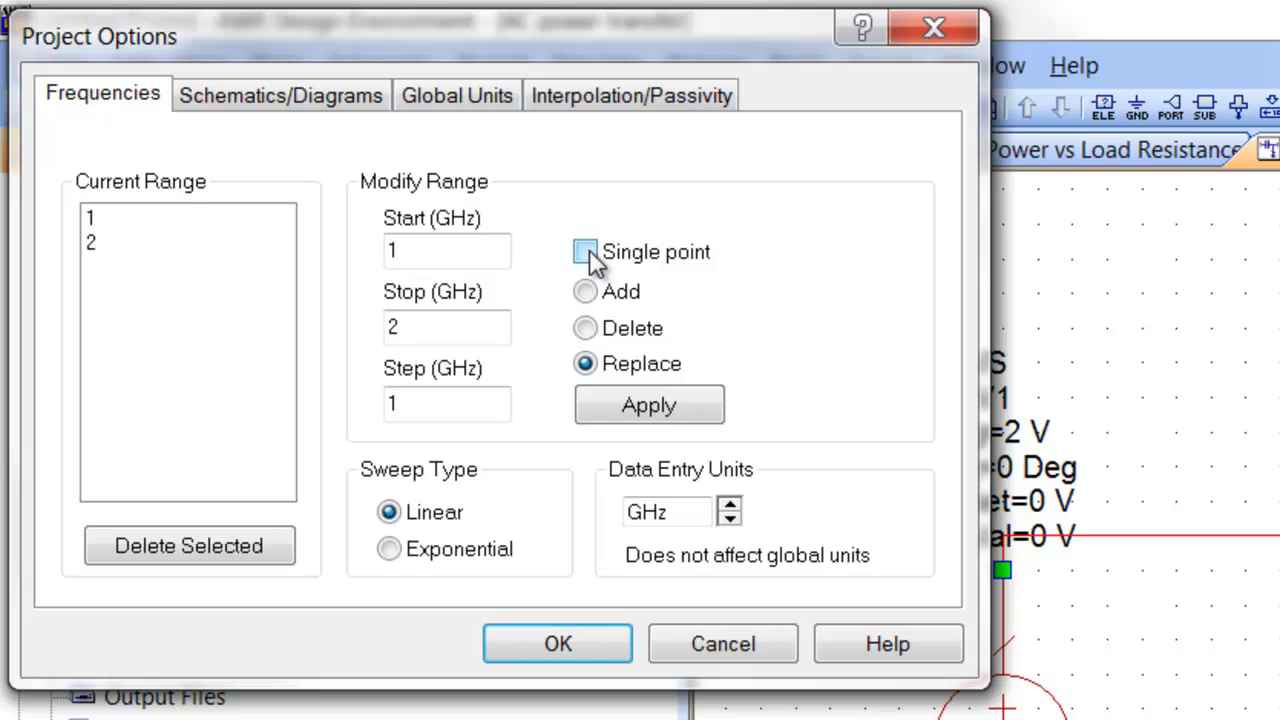
{"action": "left_click", "coordinate": [731, 518]}
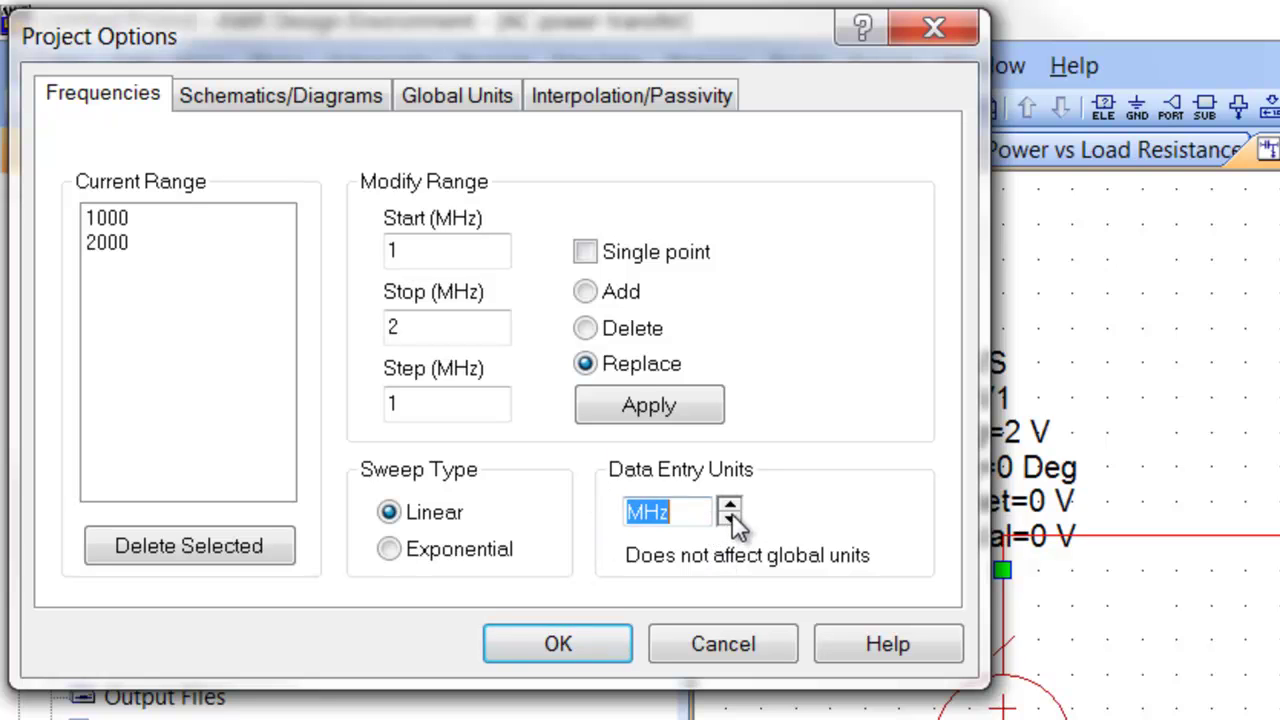
{"action": "left_click", "coordinate": [731, 518]}
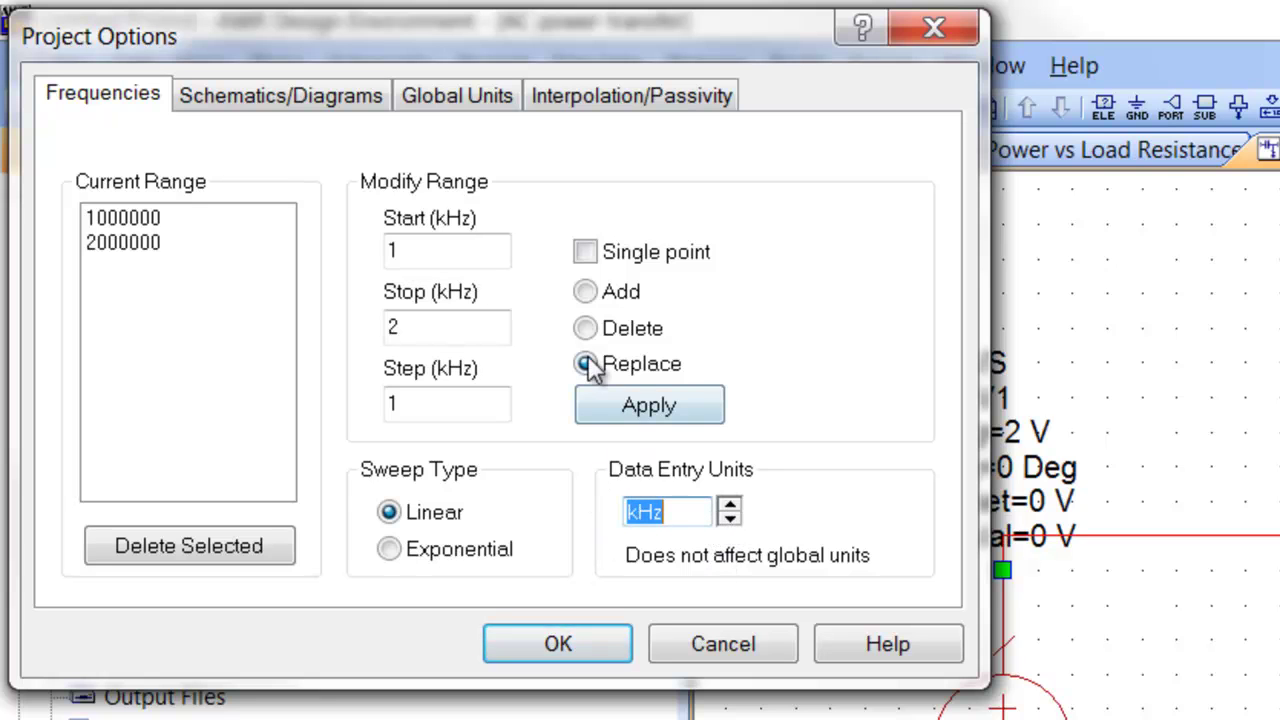
{"action": "left_click", "coordinate": [587, 251]}
{"action": "left_click", "coordinate": [482, 257]}
{"action": "type", "text": "0"}
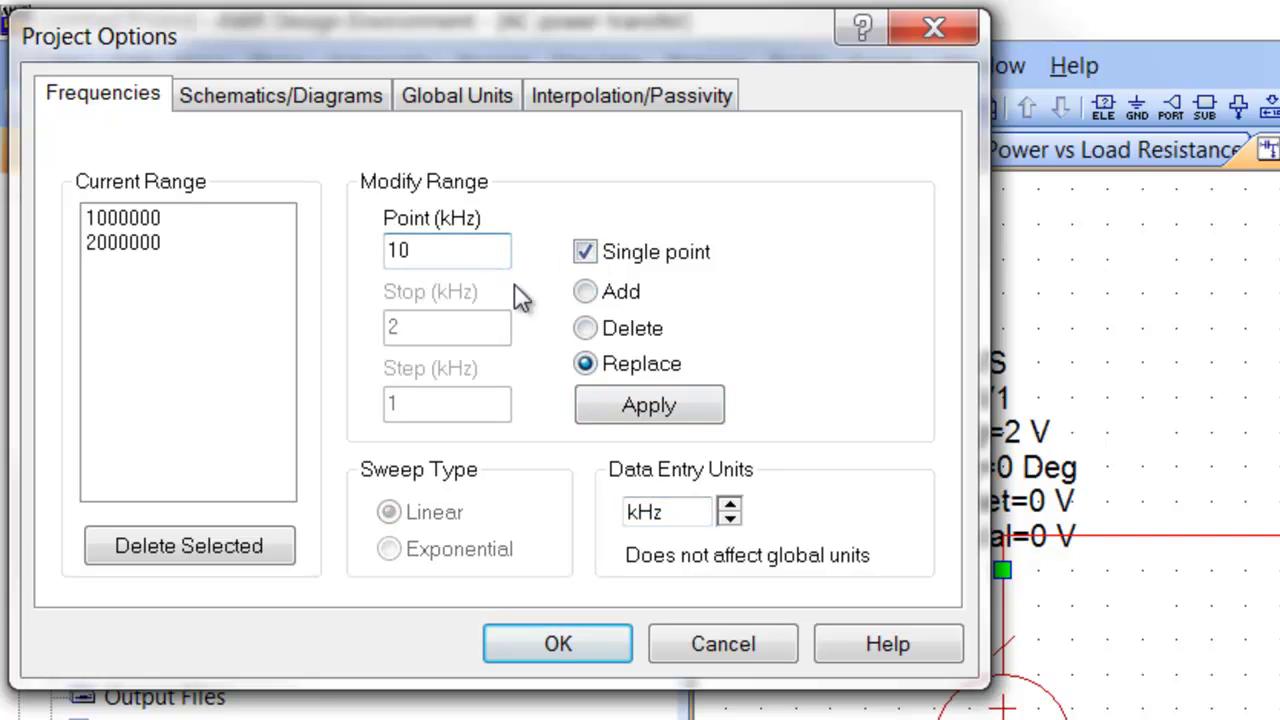
{"action": "left_click", "coordinate": [613, 412]}
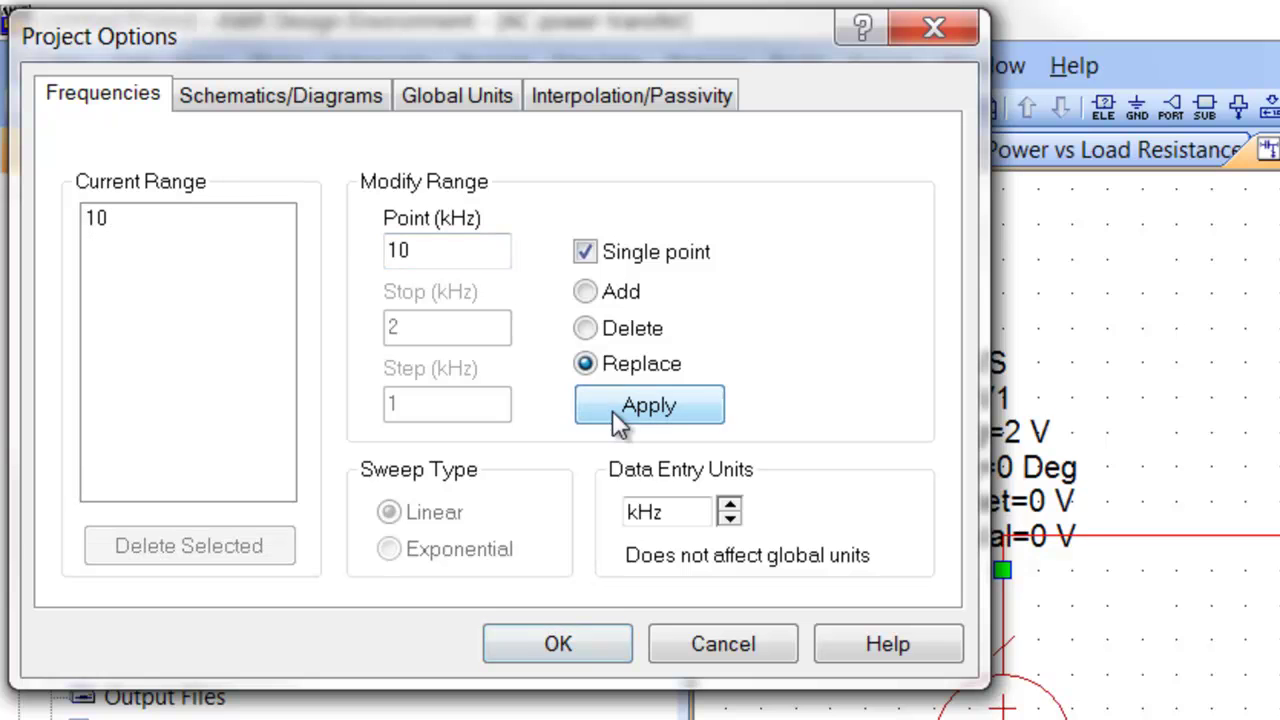
{"action": "left_click", "coordinate": [595, 649]}
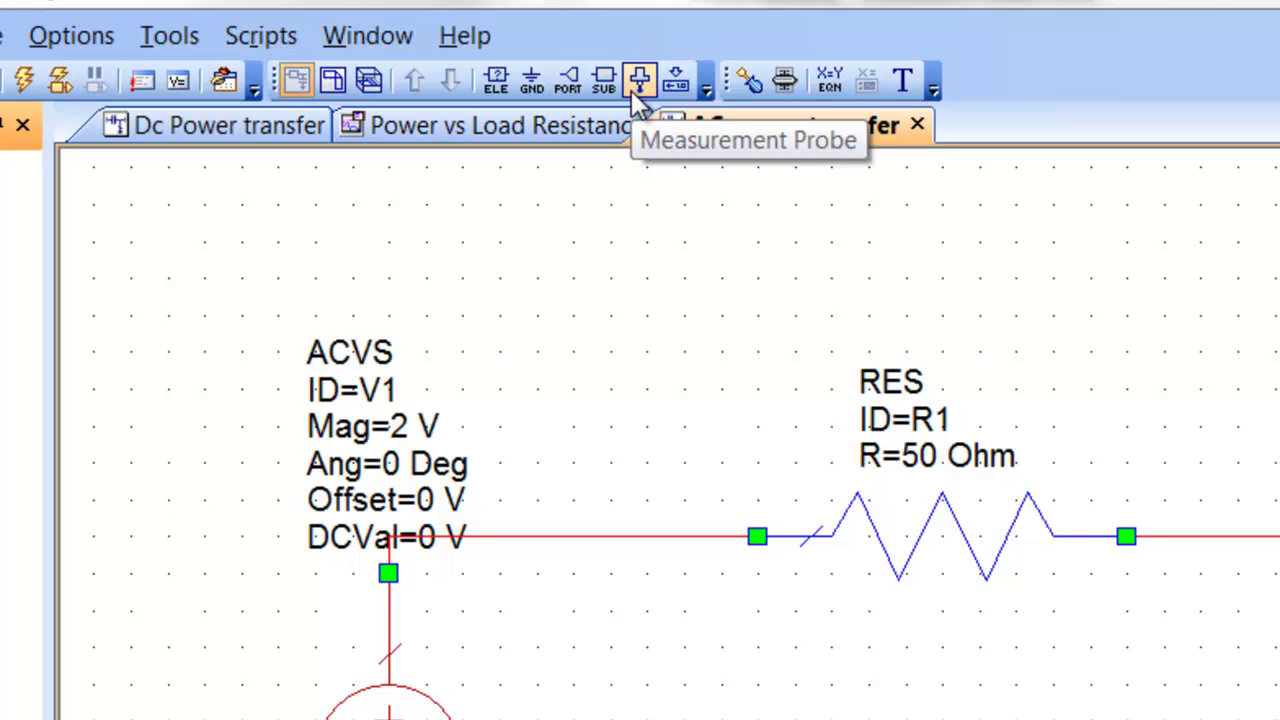
Step: Place a measurement probe on the node at the upper end of the vertical resistor R2
{"action": "left_click", "coordinate": [634, 86]}
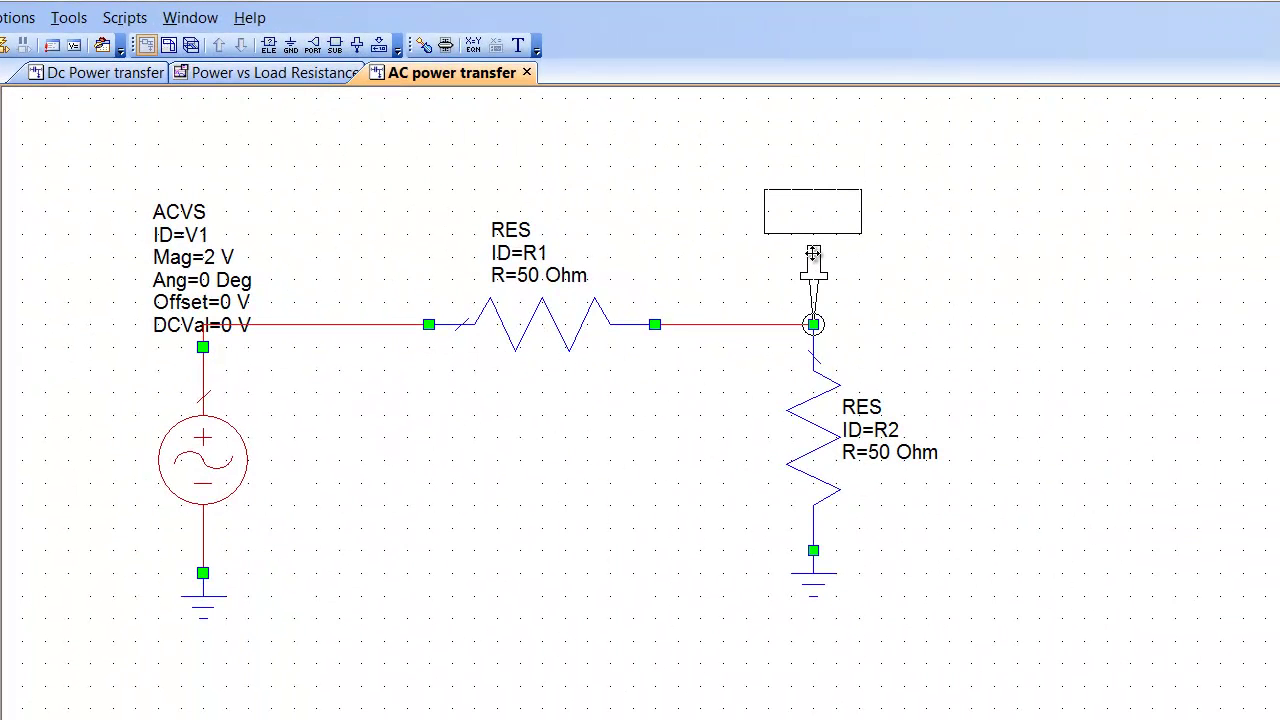
{"action": "left_click", "coordinate": [813, 254]}
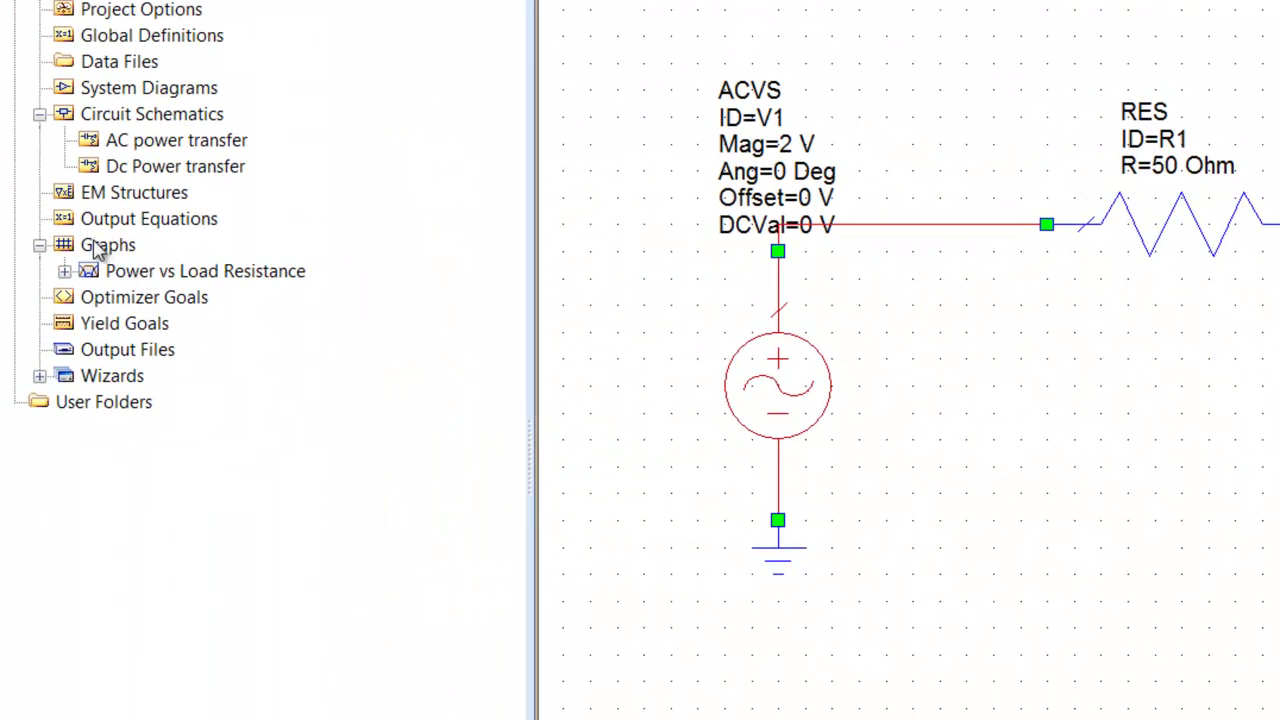
Step: Create a new rectangular graph named "Voltage and Current AC"
{"action": "right_click", "coordinate": [97, 250]}
{"action": "left_click", "coordinate": [175, 259]}
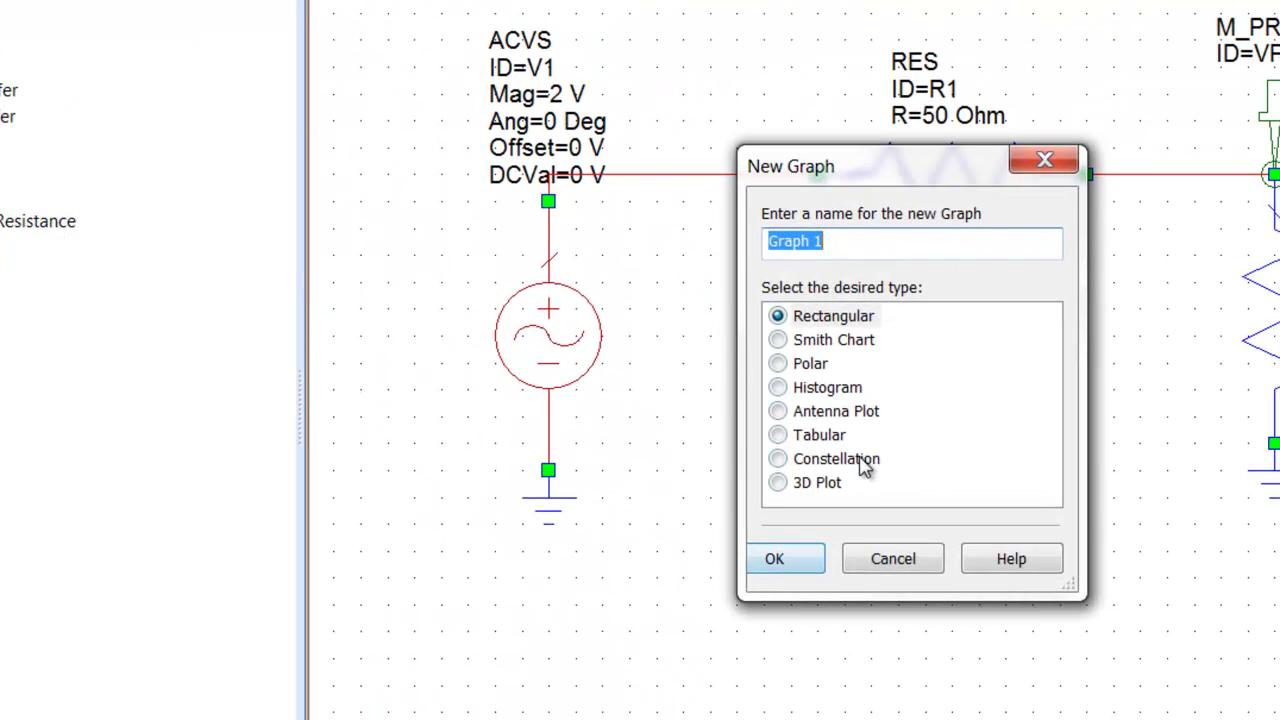
{"action": "type", "text": "Voltage and Current AC"}
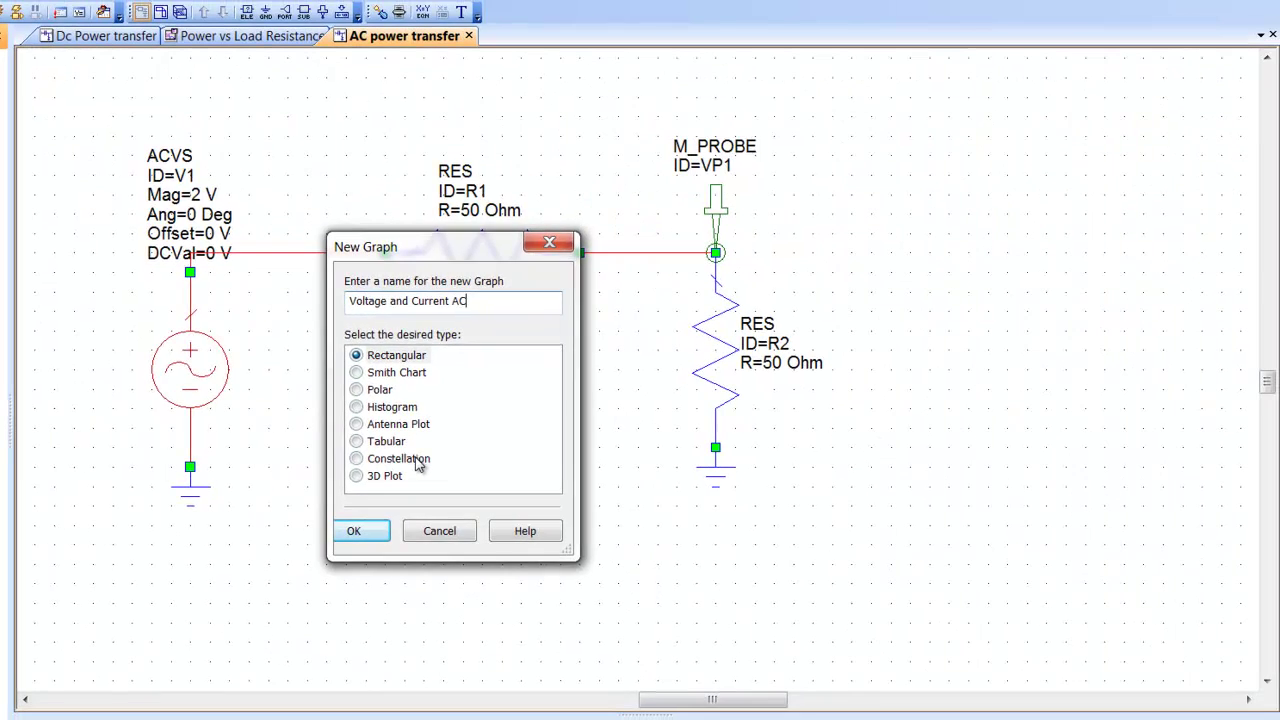
{"action": "key", "text": "Return"}
Step: Add a nonlinear Vtime voltage measurement of M_PROBE.VP1 in the AC power transfer schematic to the graph, plotting all traces
{"action": "right_click", "coordinate": [500, 425]}
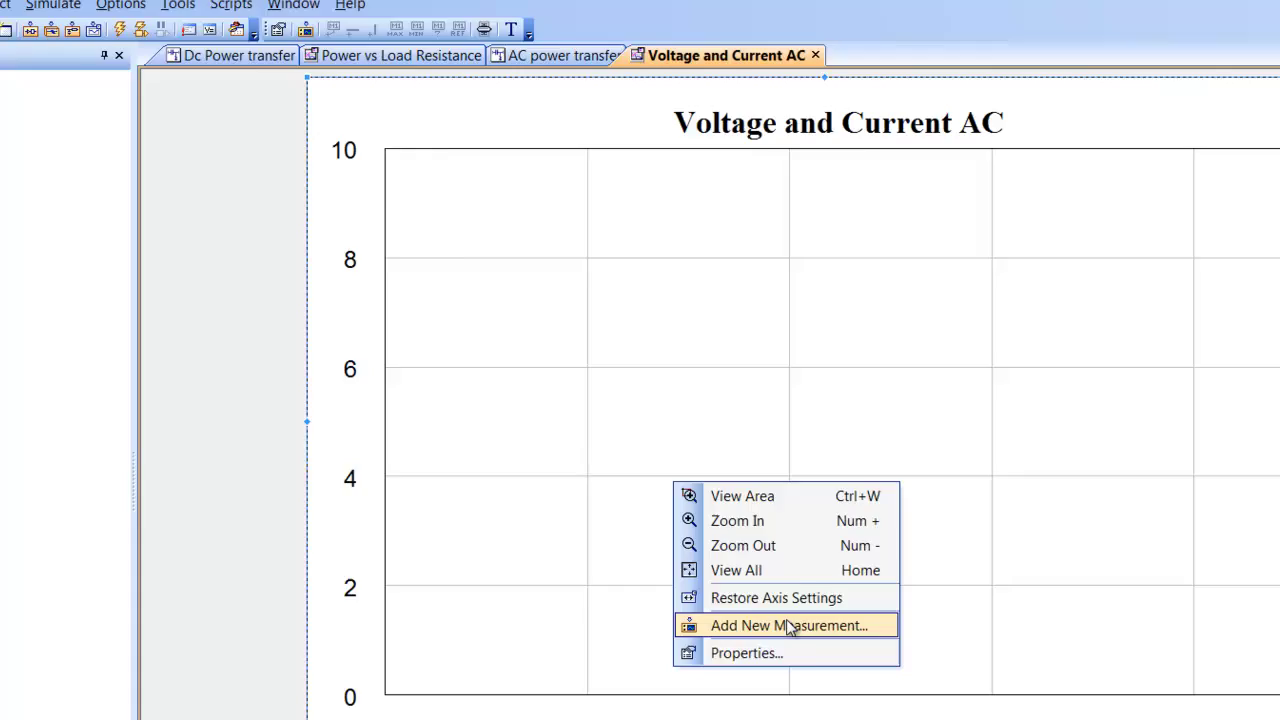
{"action": "left_click", "coordinate": [604, 551]}
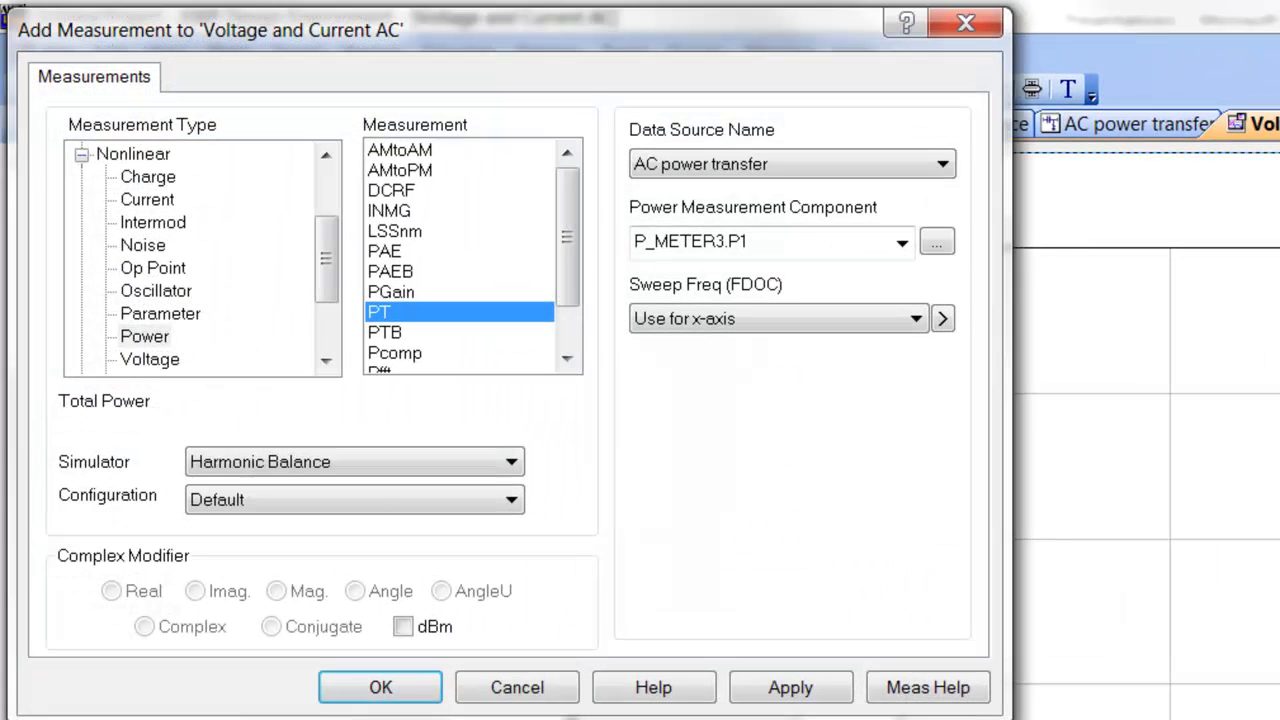
{"action": "left_click", "coordinate": [145, 362]}
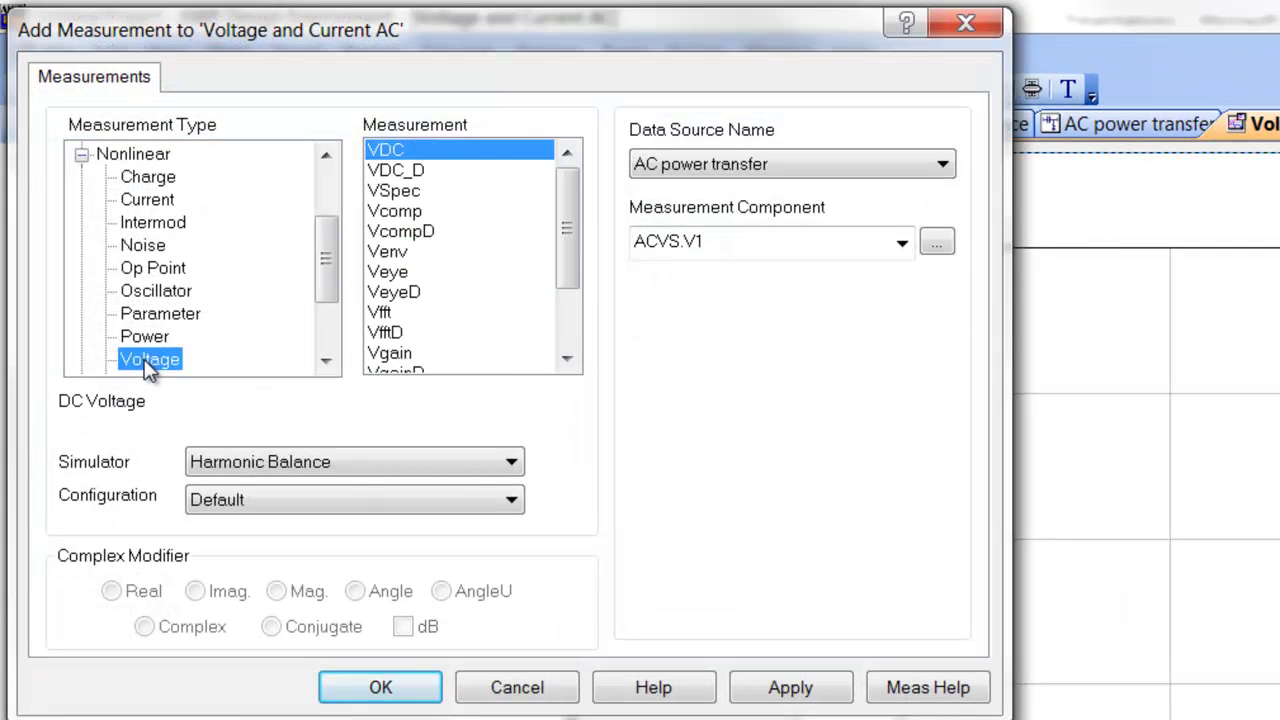
{"action": "left_click_drag", "start_coordinate": [567, 240], "coordinate": [580, 343]}
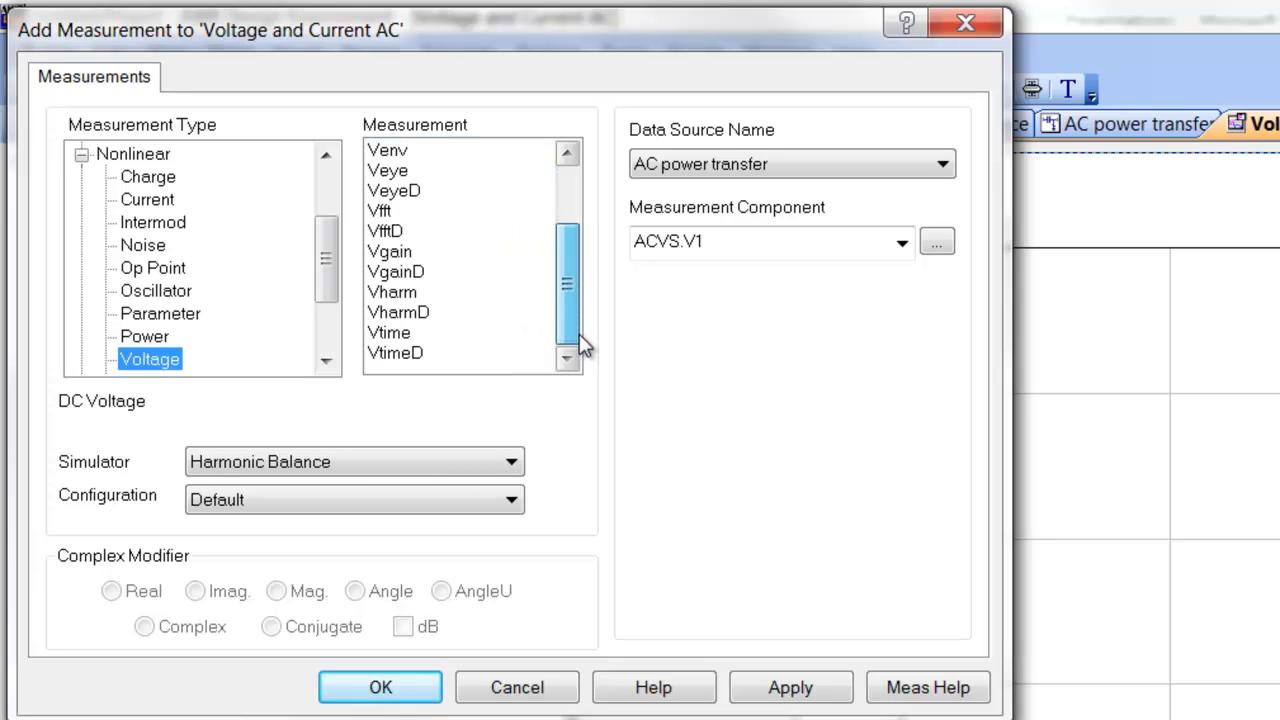
{"action": "left_click", "coordinate": [390, 336]}
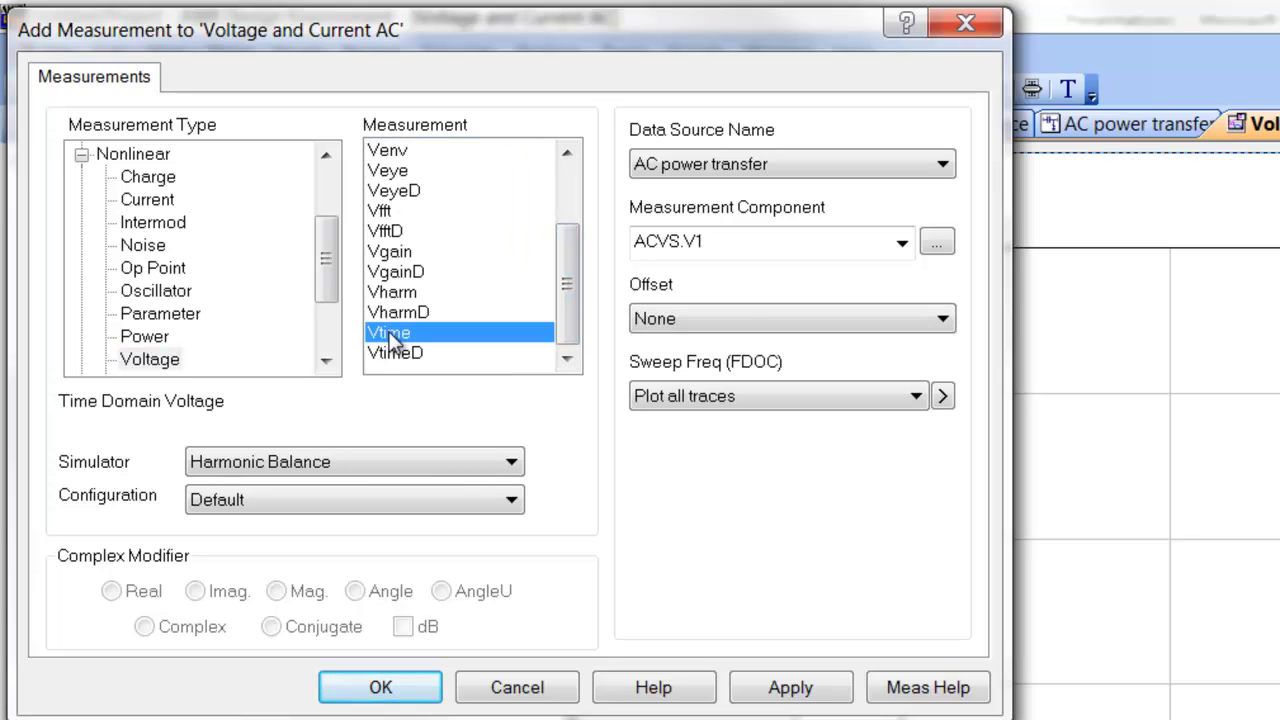
{"action": "left_click", "coordinate": [901, 242]}
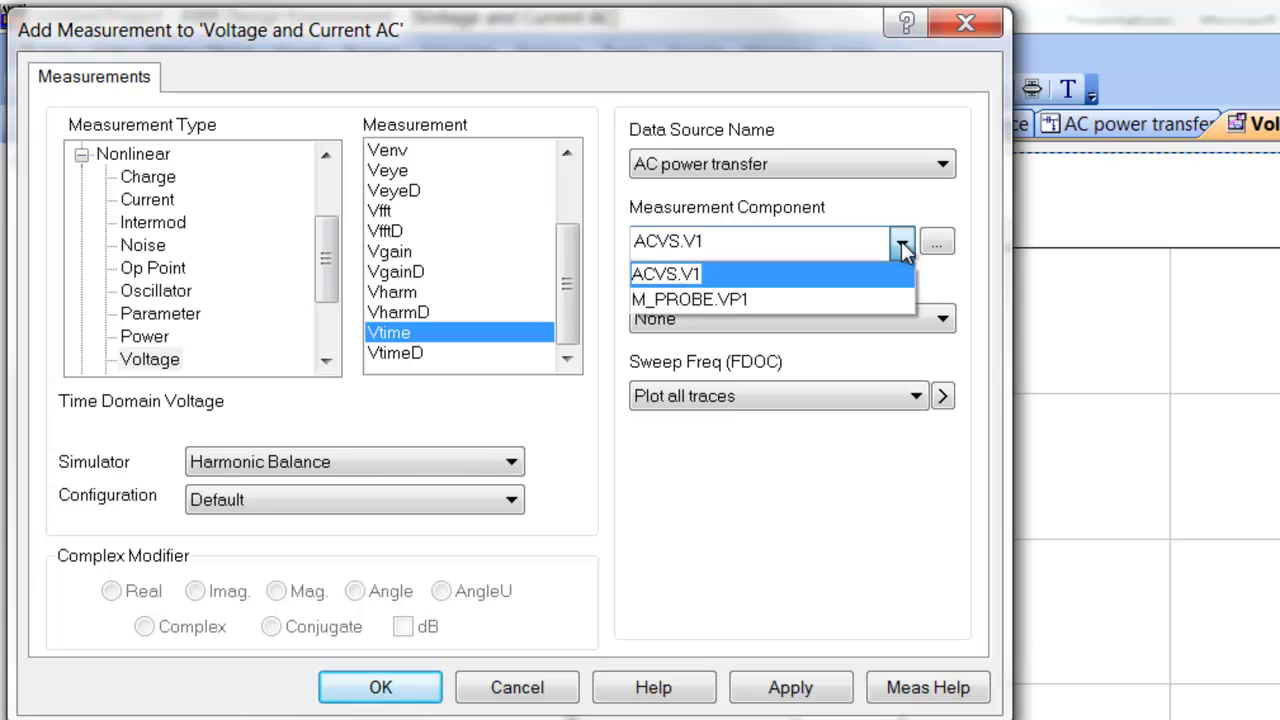
{"action": "left_click", "coordinate": [794, 297]}
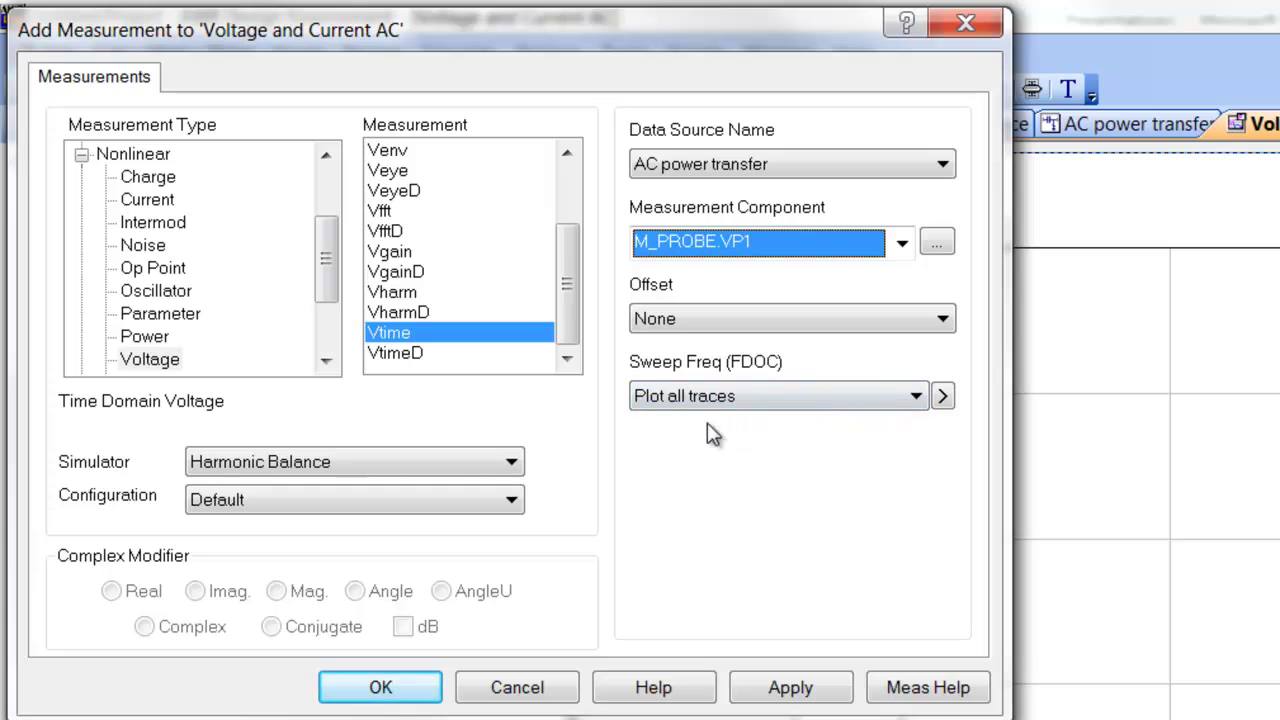
{"action": "left_click", "coordinate": [917, 397]}
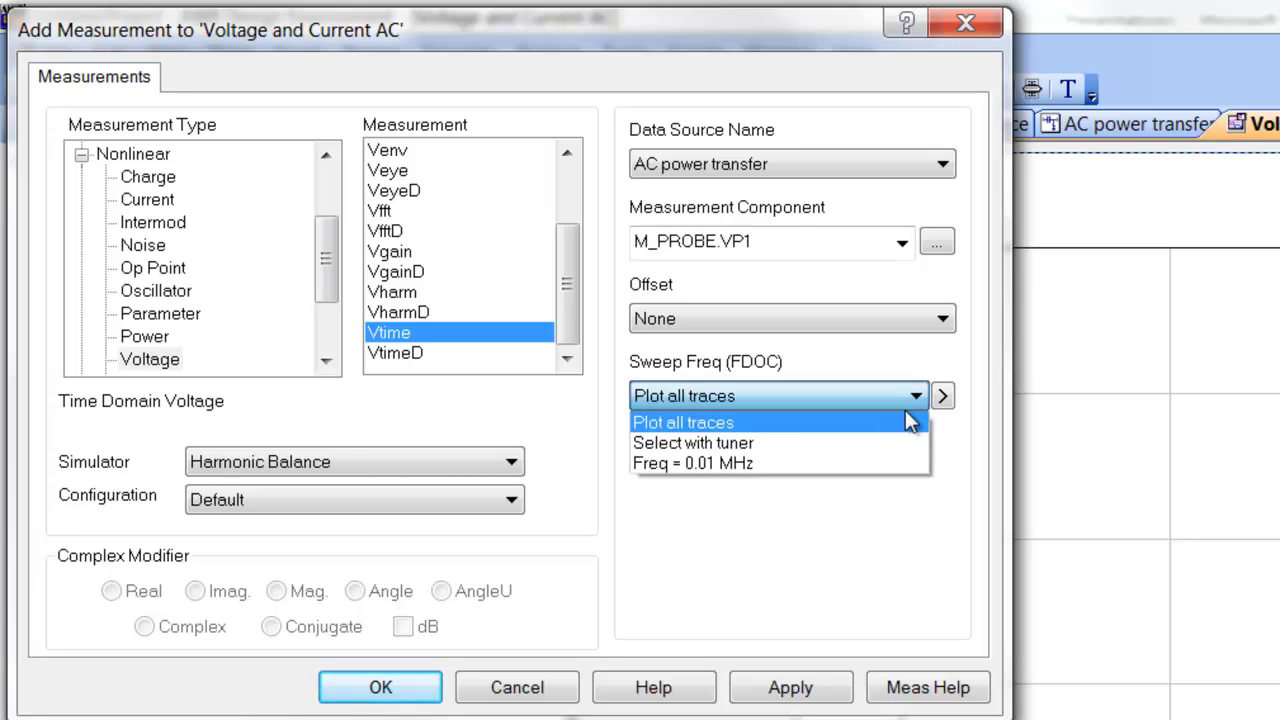
{"action": "left_click", "coordinate": [919, 394]}
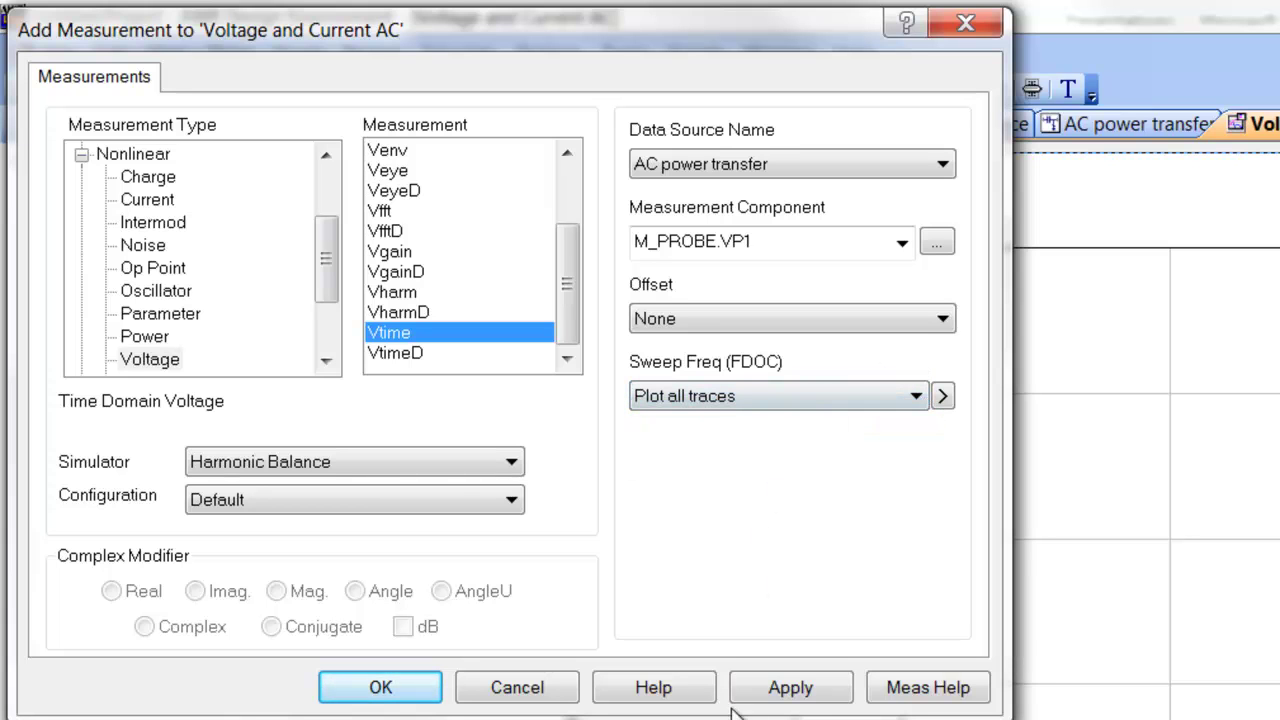
{"action": "left_click", "coordinate": [789, 701]}
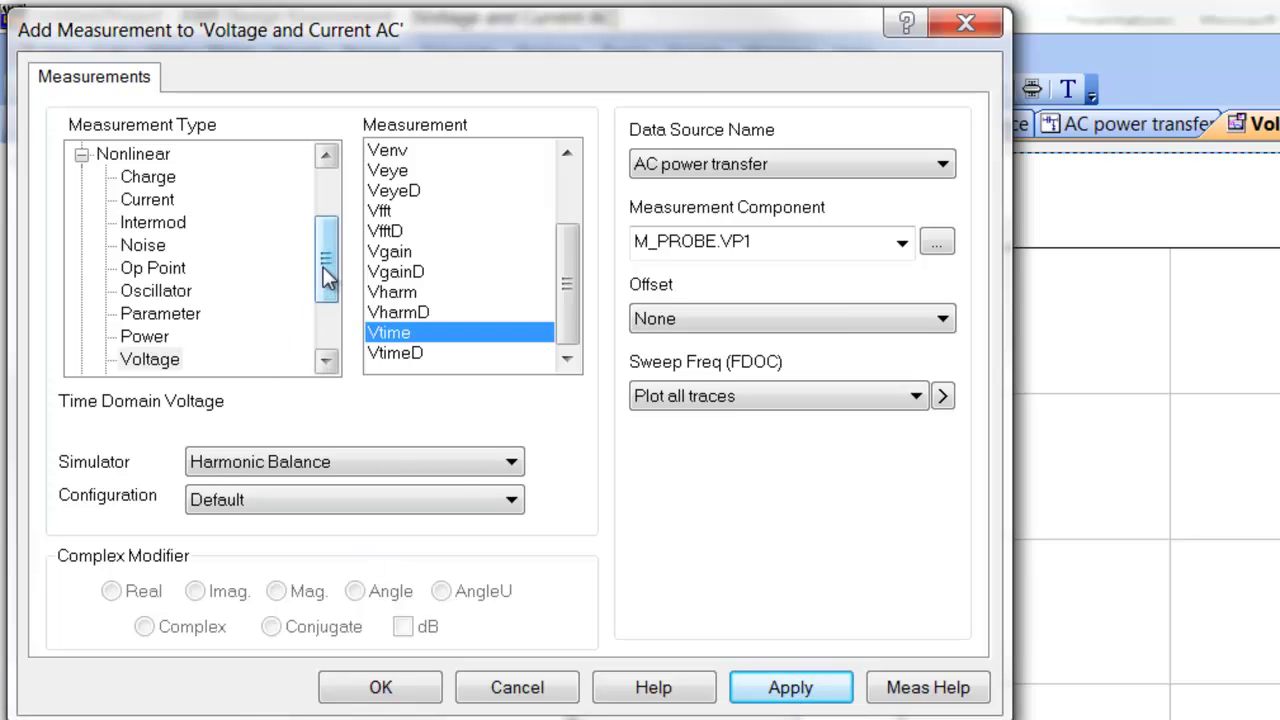
Step: Add a nonlinear Itime current measurement of M_PROBE.VP1 to the graph, plotting all traces, and simulate the project
{"action": "mouse_move", "coordinate": [326, 262]}
{"action": "left_mouse_down"}
{"action": "mouse_move", "coordinate": [323, 333]}
{"action": "mouse_move", "coordinate": [328, 273]}
{"action": "left_mouse_up"}
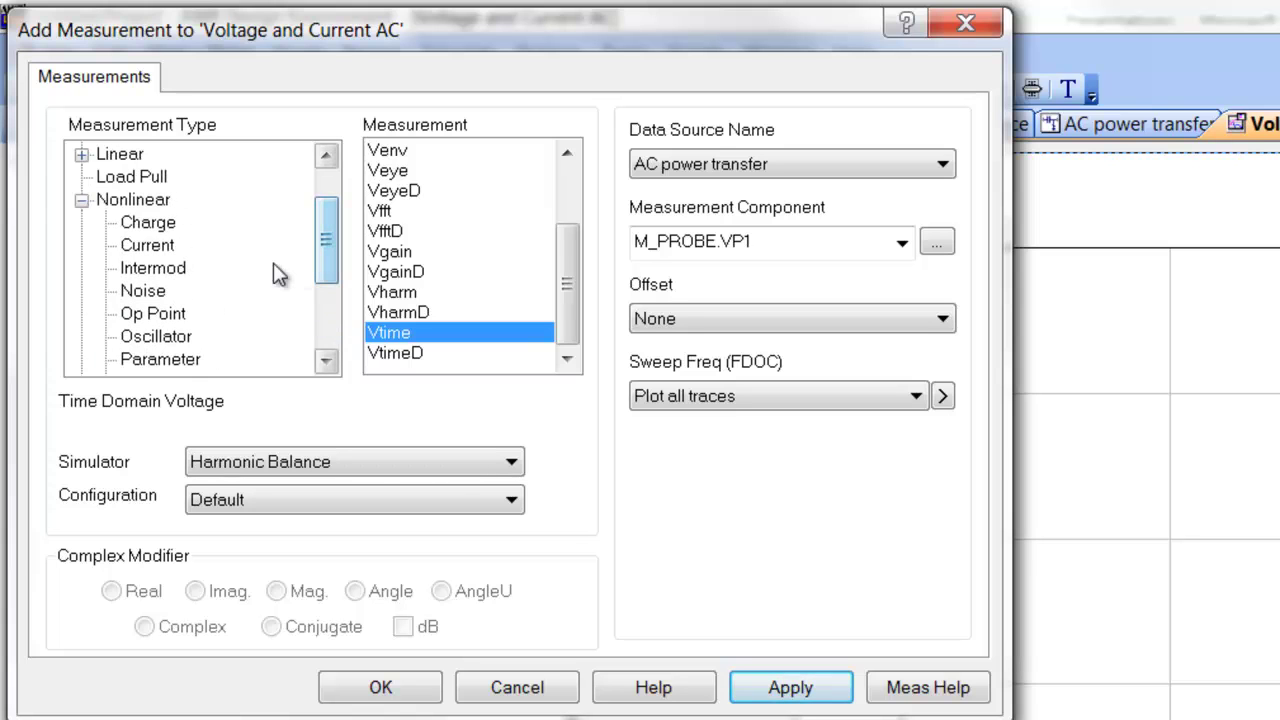
{"action": "left_click", "coordinate": [148, 250]}
{"action": "left_click_drag", "start_coordinate": [567, 242], "coordinate": [568, 325]}
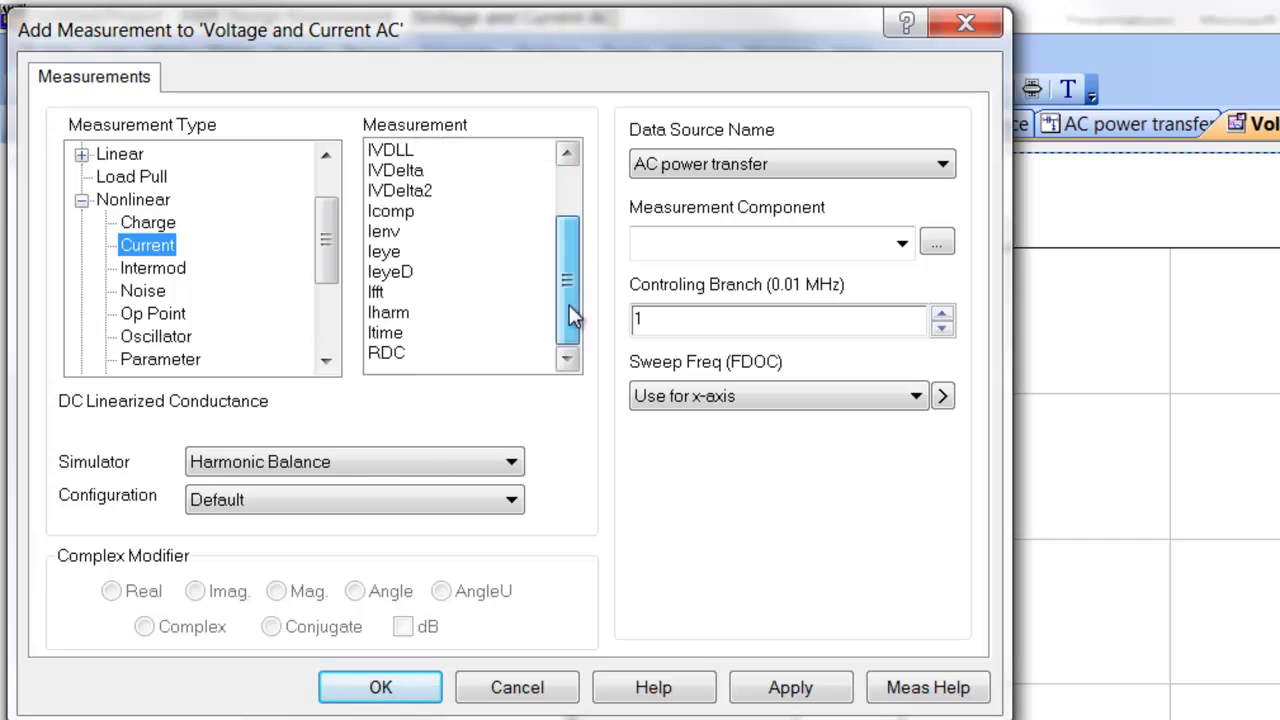
{"action": "left_click", "coordinate": [385, 334]}
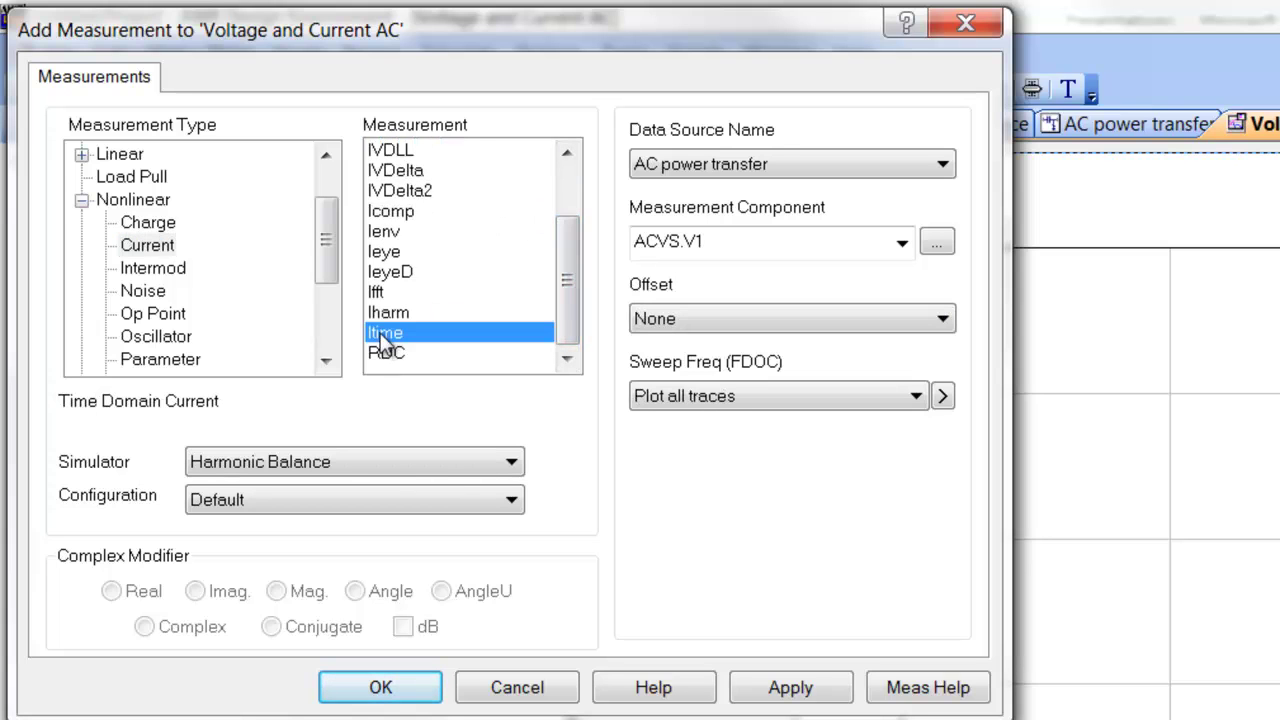
{"action": "left_click", "coordinate": [901, 244]}
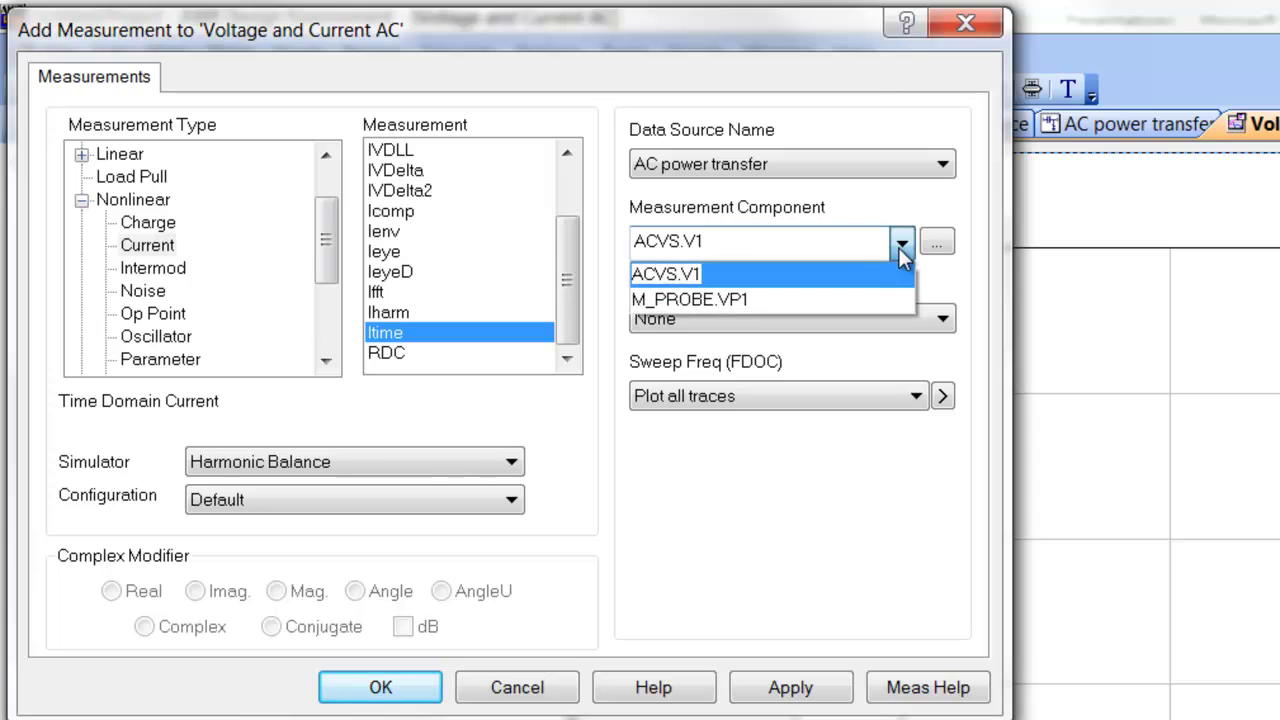
{"action": "left_click", "coordinate": [866, 297]}
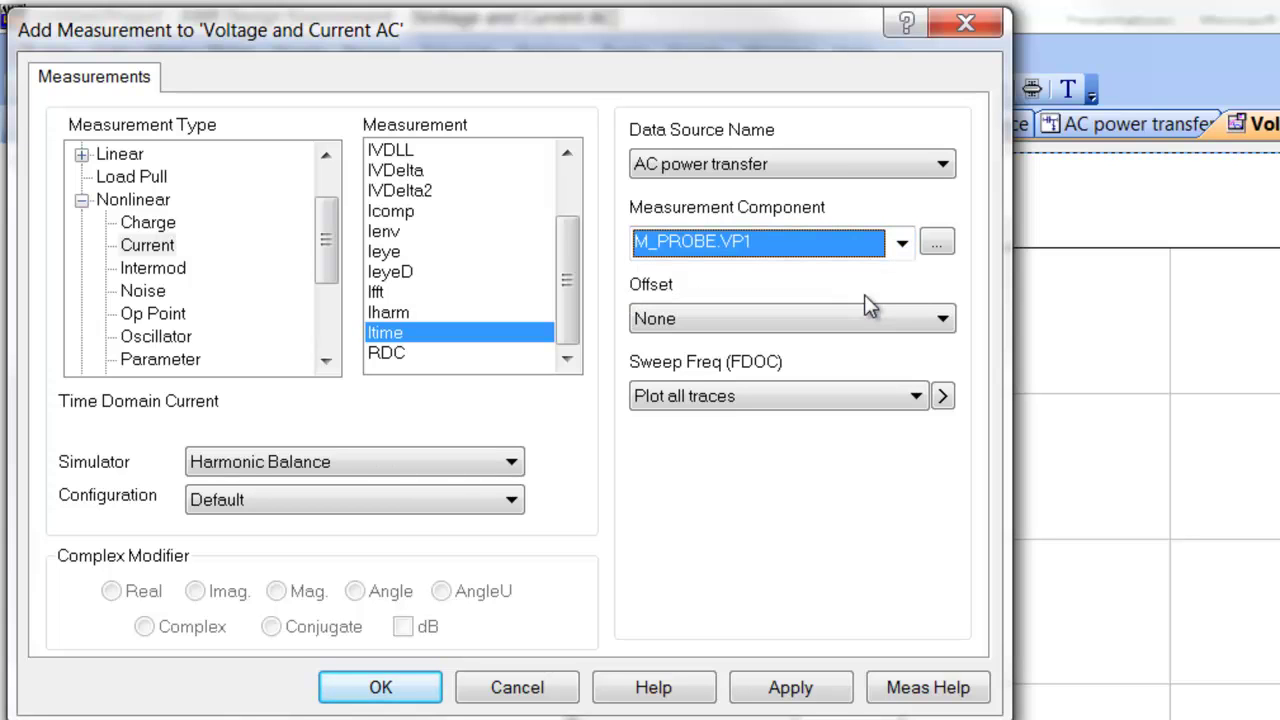
{"action": "left_click", "coordinate": [794, 692]}
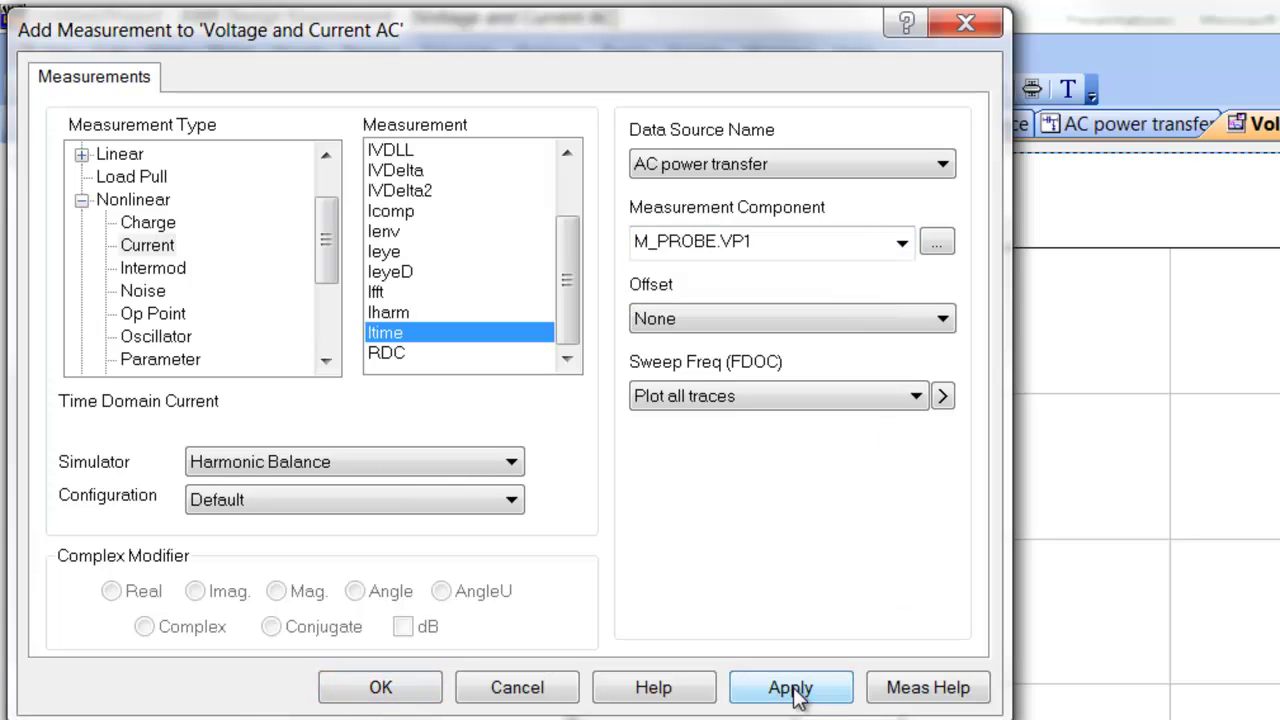
{"action": "left_click", "coordinate": [437, 686]}
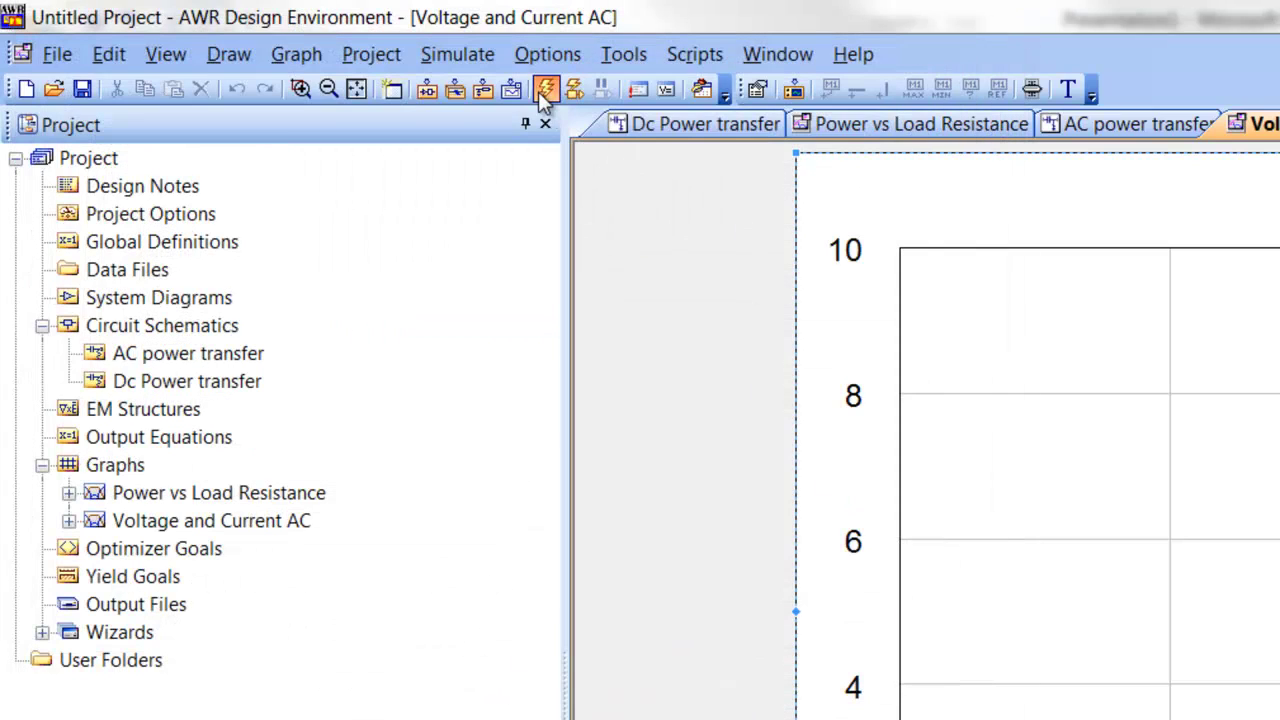
{"action": "left_click", "coordinate": [545, 90]}
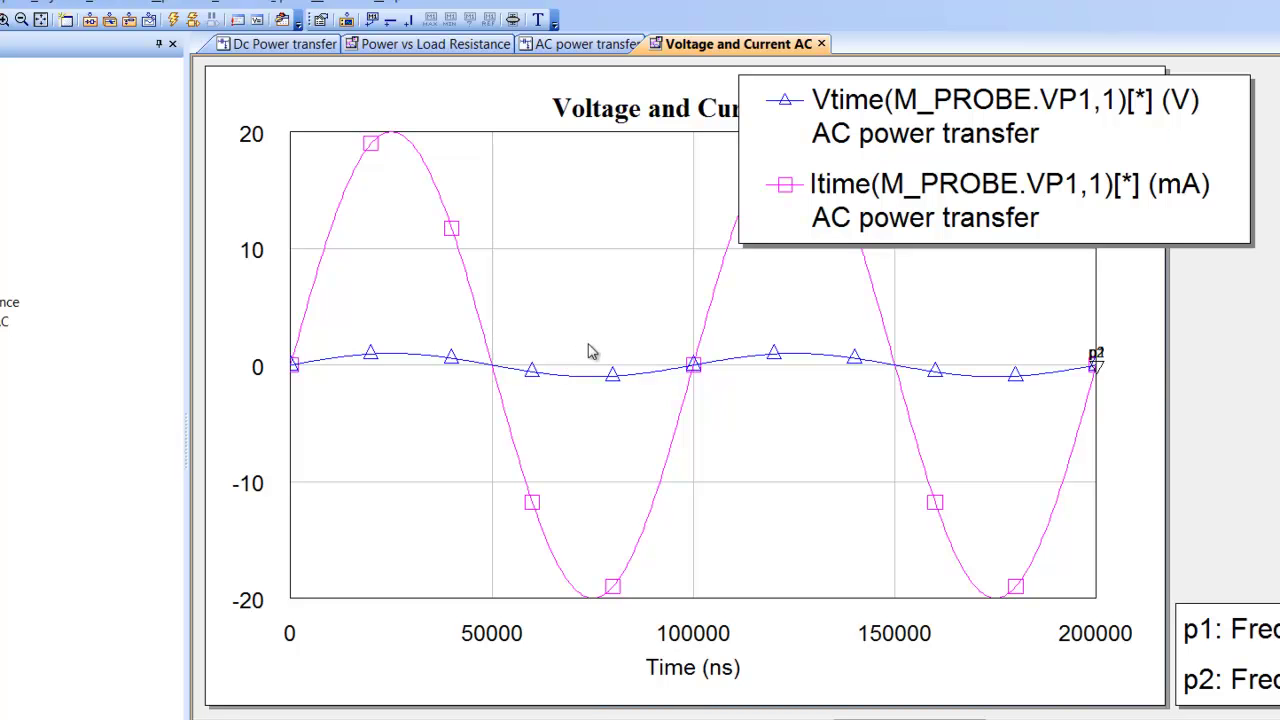
Step: In the graph's properties, assign the Vtime measurement to axis Left 1 and the Itime measurement to axis Right 1
{"action": "right_click", "coordinate": [591, 350]}
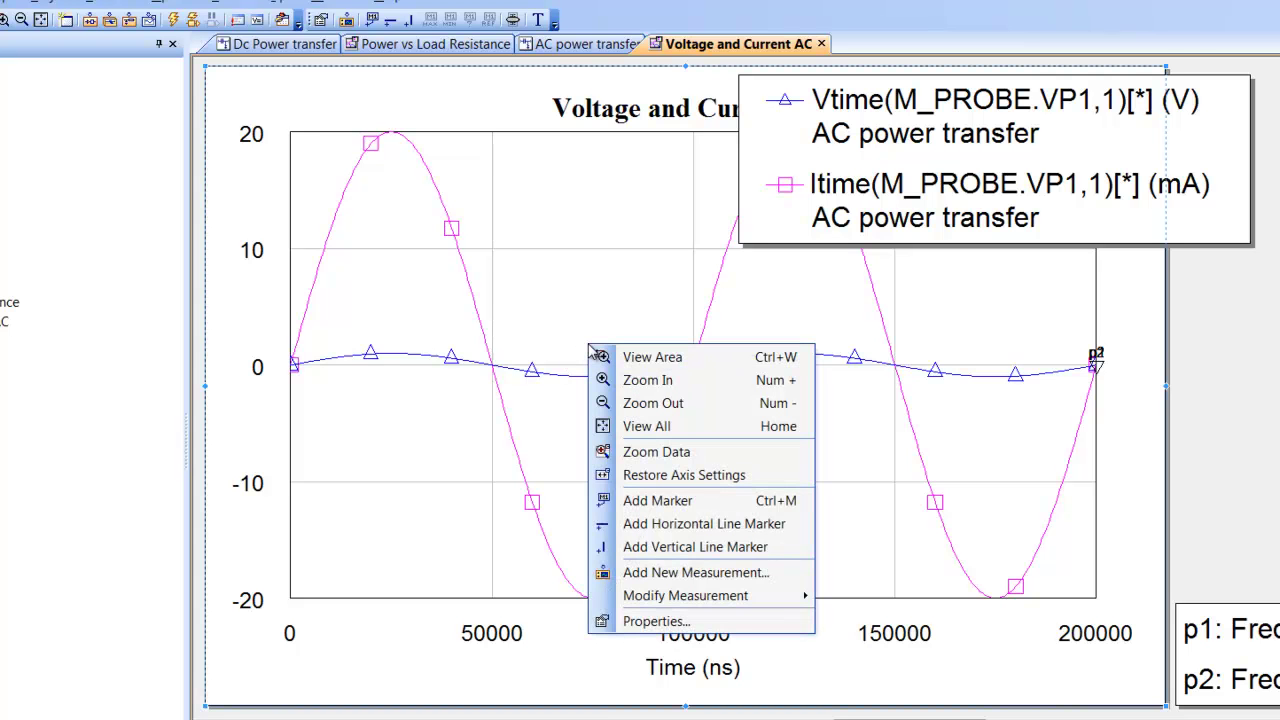
{"action": "left_click", "coordinate": [689, 622]}
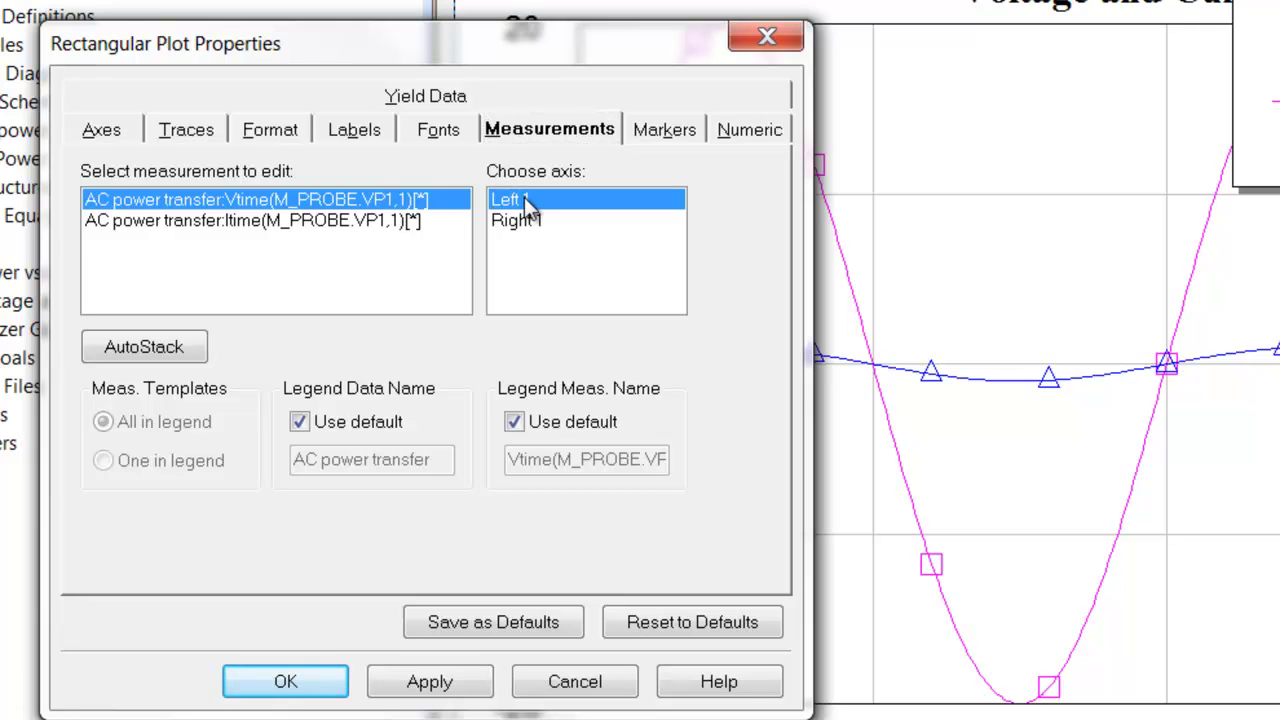
{"action": "left_click", "coordinate": [429, 694]}
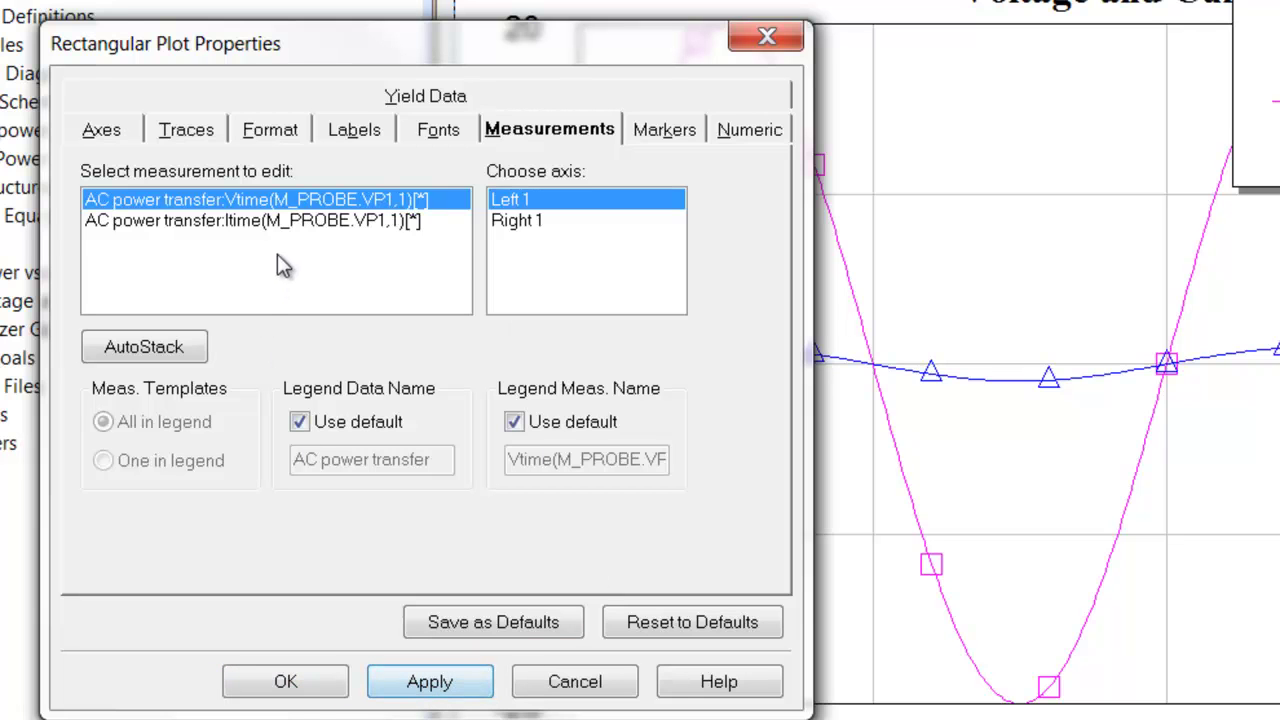
{"action": "left_click", "coordinate": [290, 222]}
{"action": "left_click", "coordinate": [530, 221]}
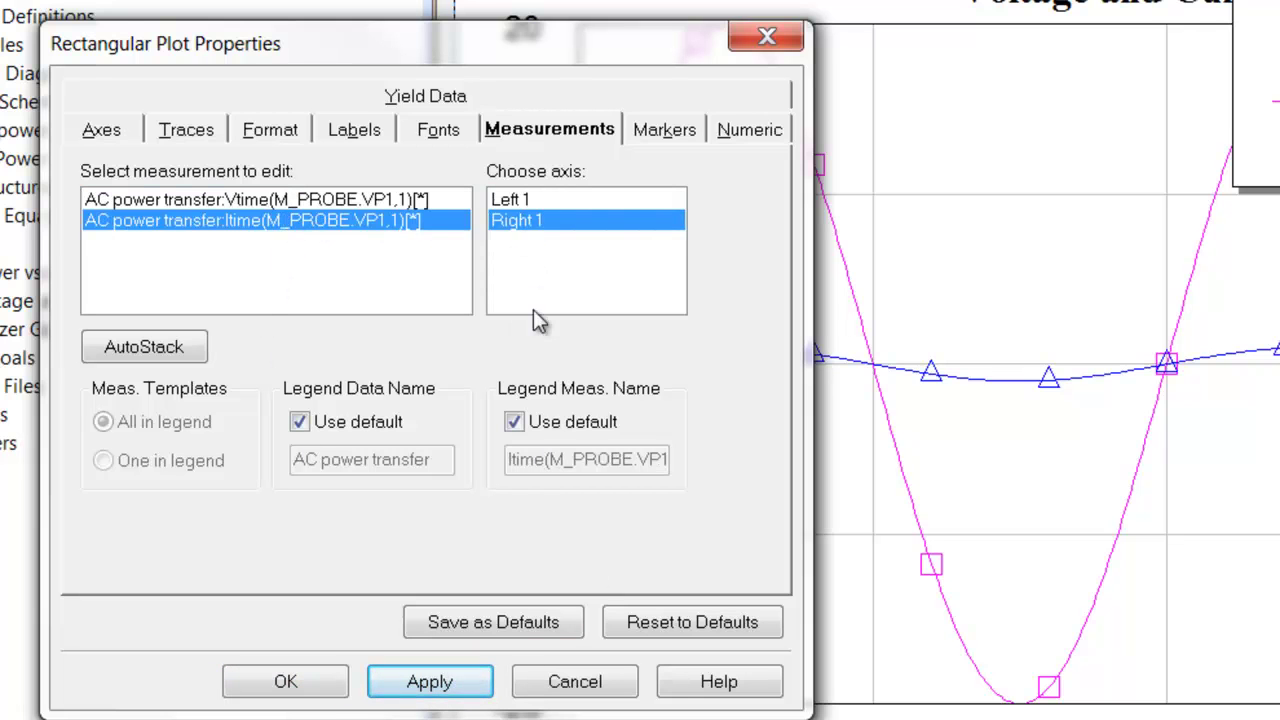
{"action": "left_click", "coordinate": [458, 685]}
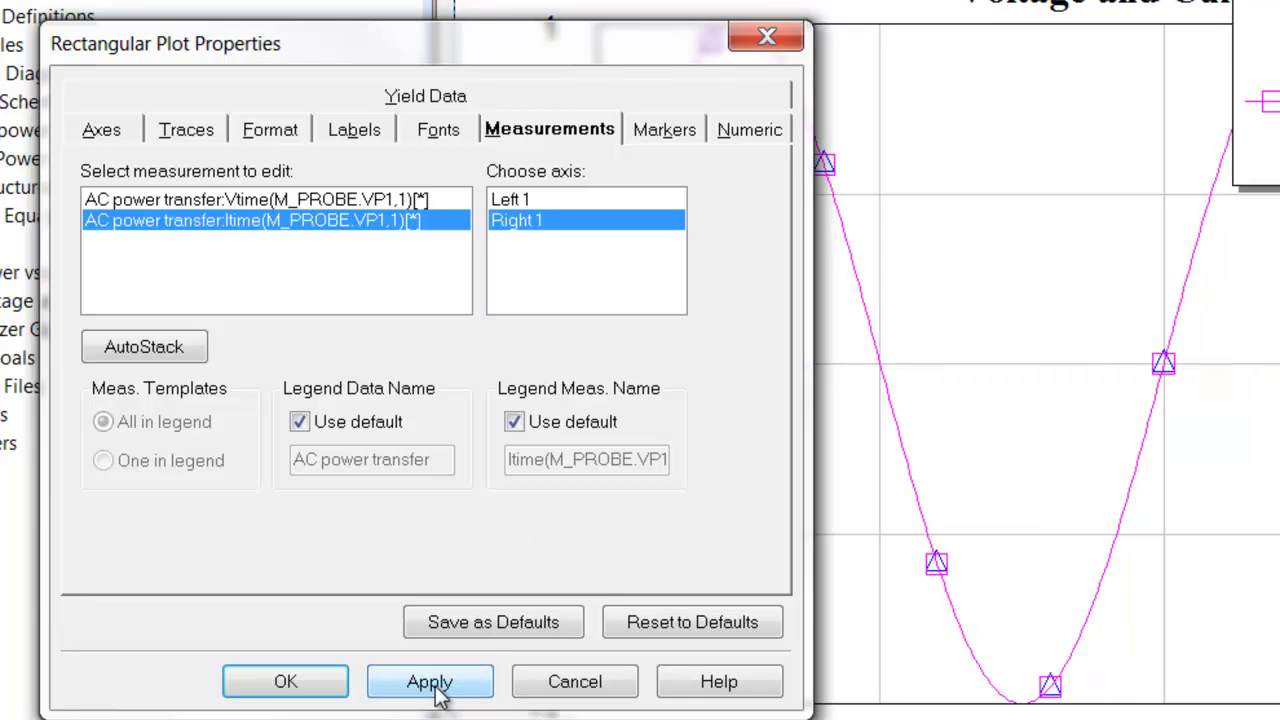
Step: Turn off automatic limits for the graph's Left 1 axis and set its range from -1.5 to 1.5
{"action": "left_click", "coordinate": [100, 132]}
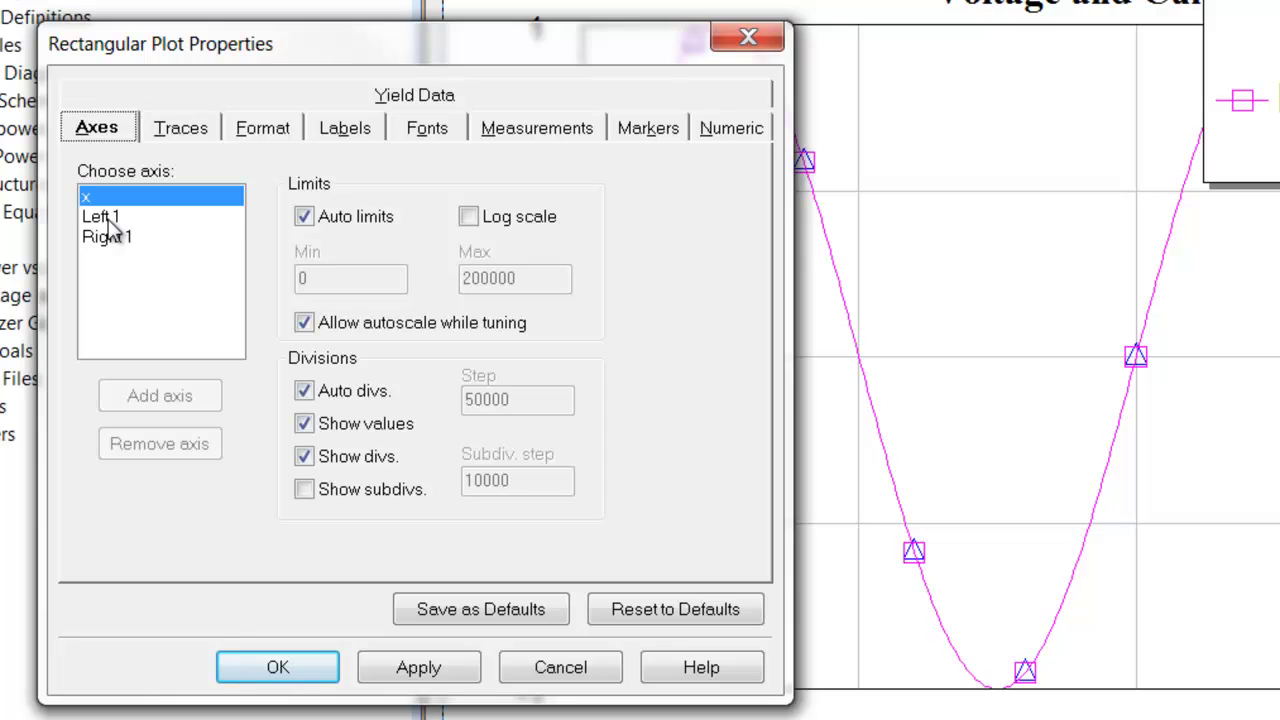
{"action": "left_click", "coordinate": [110, 222]}
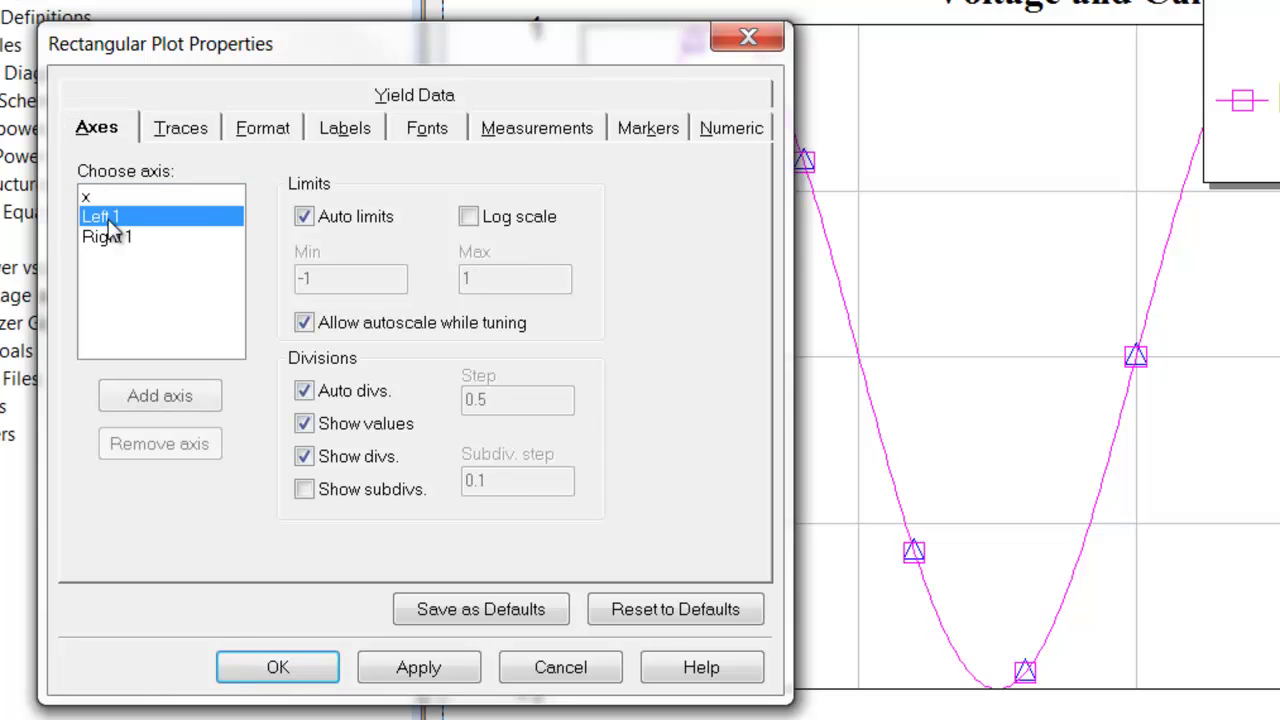
{"action": "left_click", "coordinate": [305, 217]}
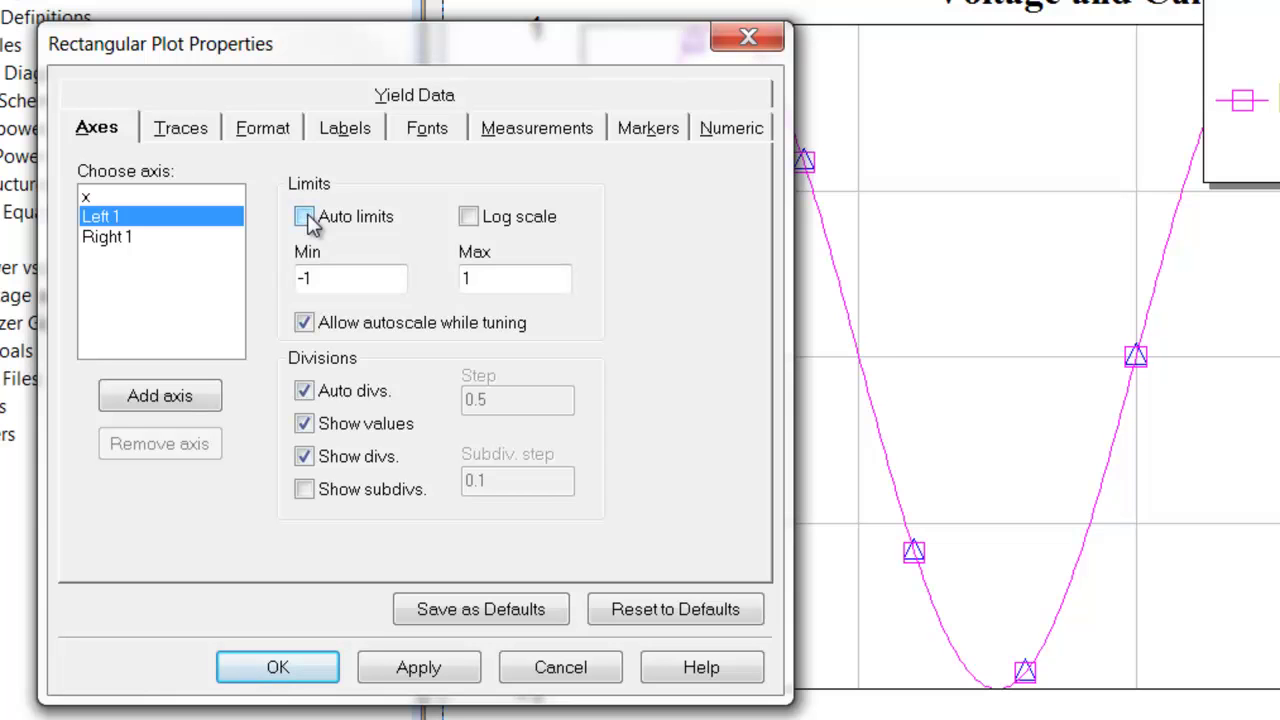
{"action": "left_click", "coordinate": [333, 287]}
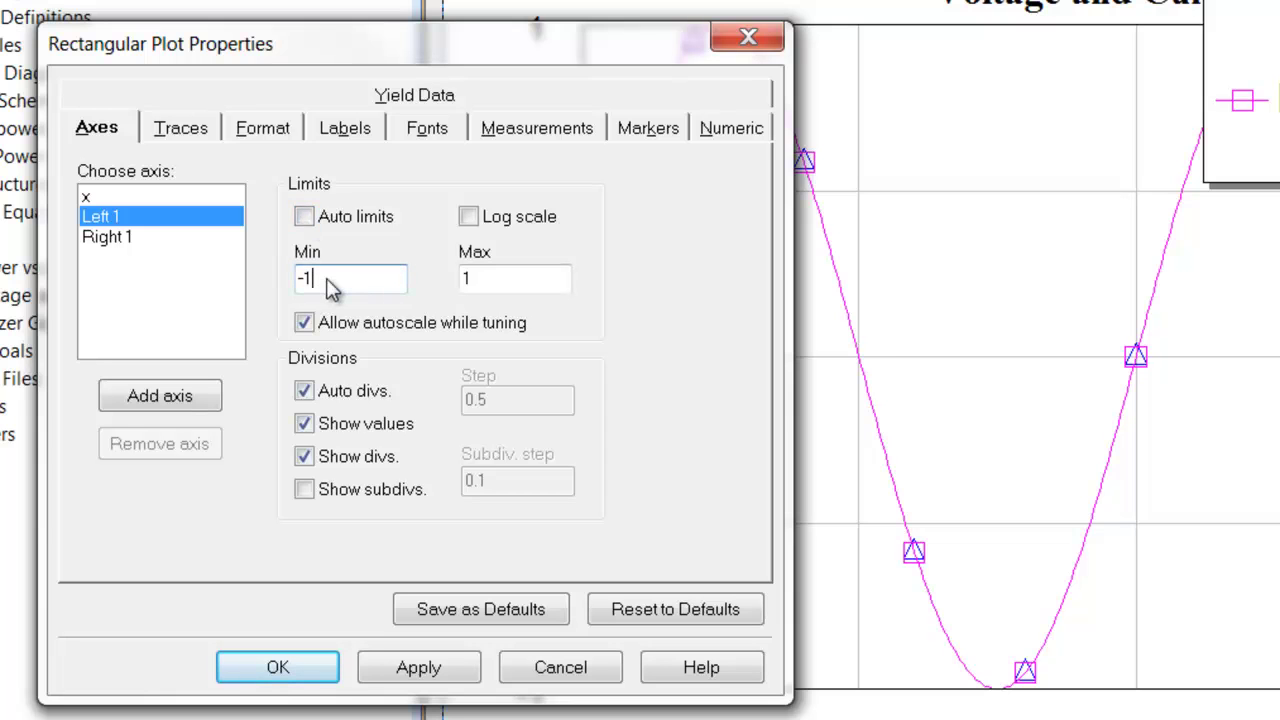
{"action": "type", "text": ".5"}
{"action": "left_click", "coordinate": [499, 277]}
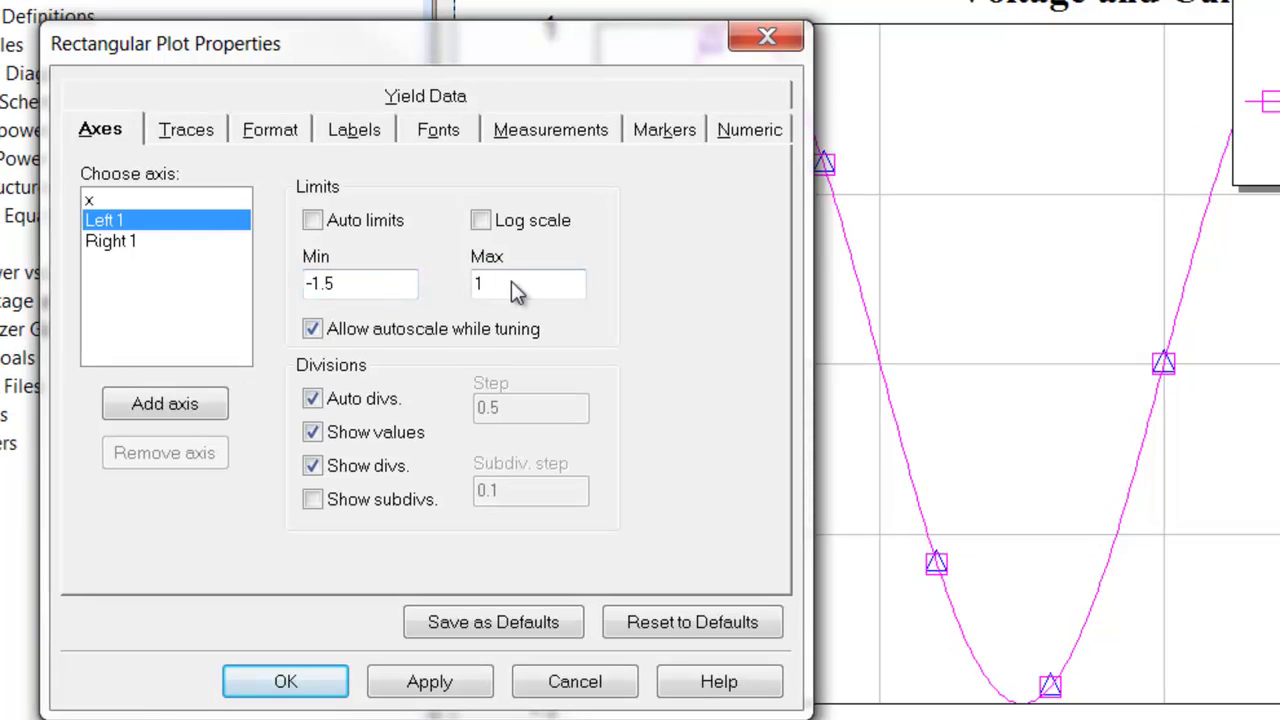
{"action": "type", "text": ".5"}
{"action": "left_click", "coordinate": [429, 684]}
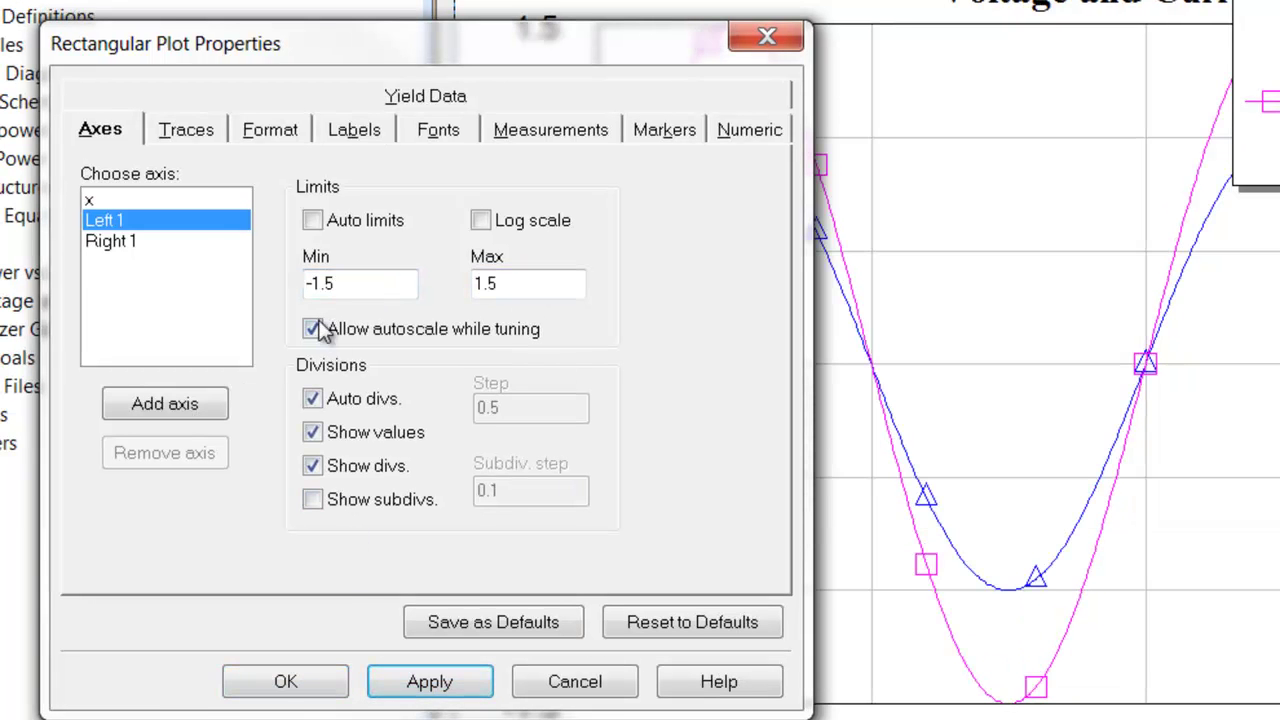
Step: Turn off automatic limits for the graph's Right 1 axis and set its range from -25 to 25
{"action": "left_click", "coordinate": [110, 245]}
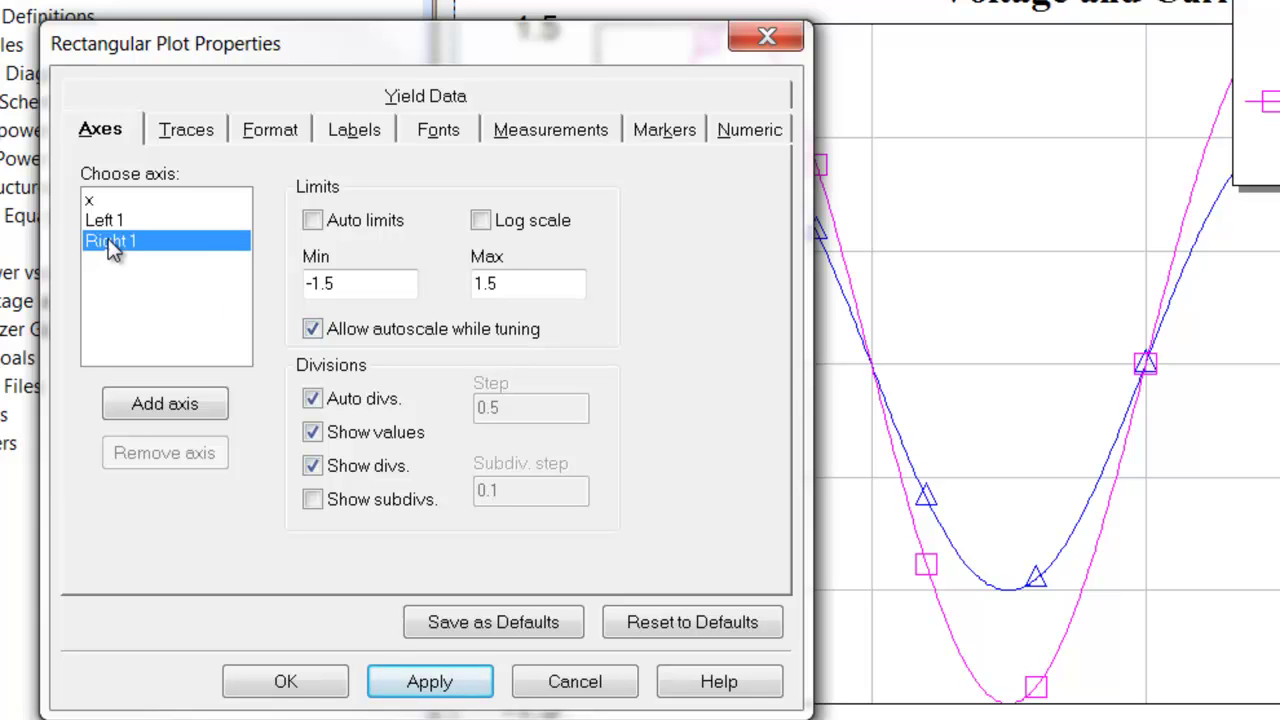
{"action": "left_click", "coordinate": [313, 221]}
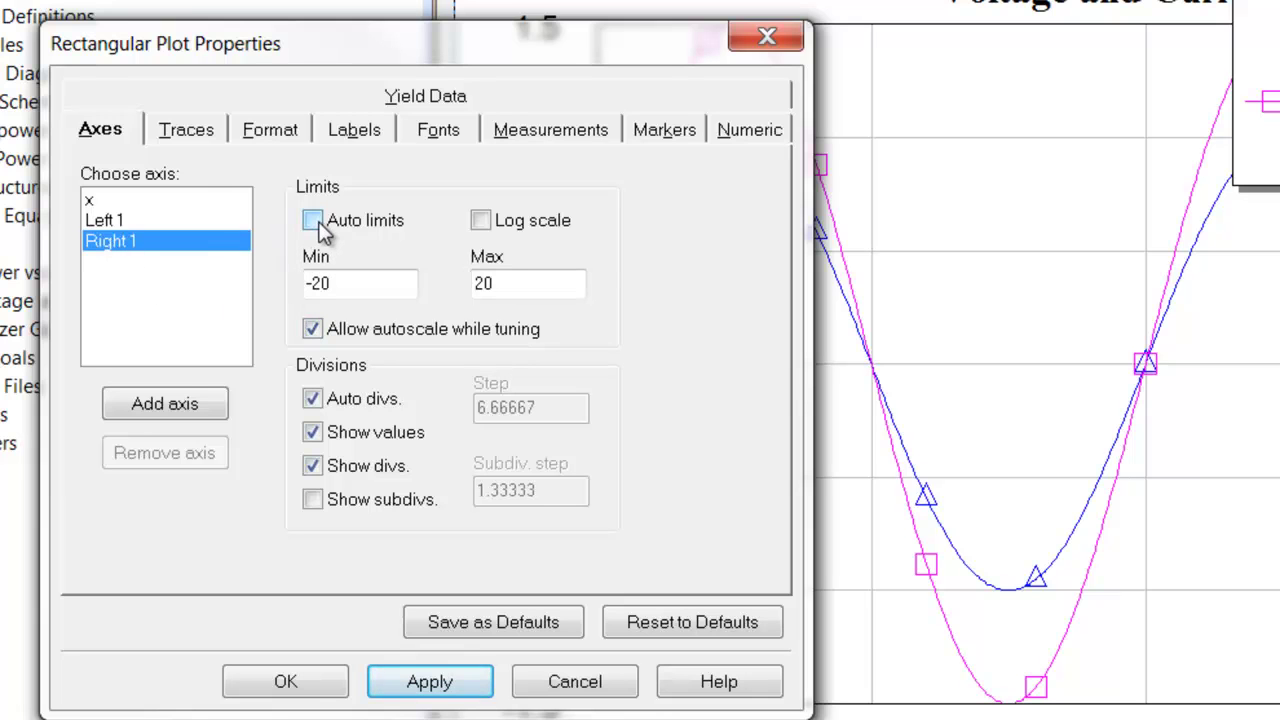
{"action": "left_click", "coordinate": [361, 283]}
{"action": "key", "text": "BackSpace"}
{"action": "type", "text": "5"}
{"action": "left_click", "coordinate": [515, 285]}
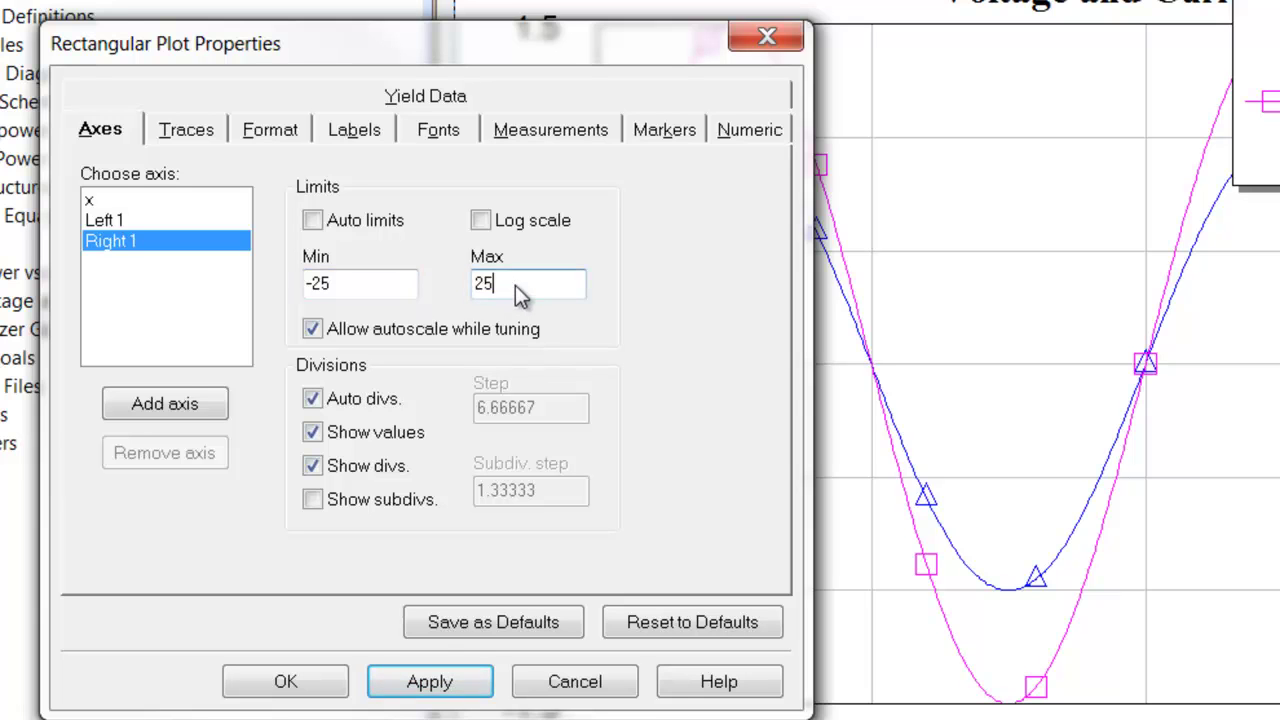
{"action": "type", "text": "5"}
{"action": "left_click", "coordinate": [415, 684]}
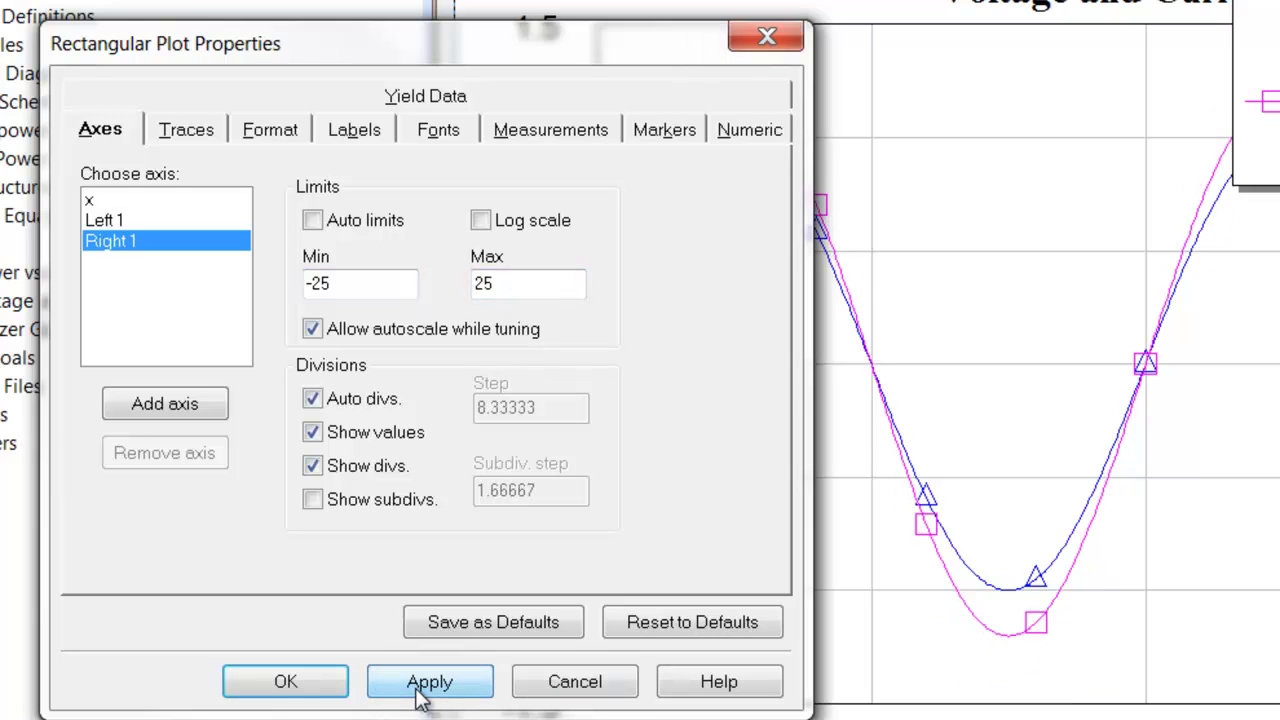
{"action": "left_click", "coordinate": [266, 688]}
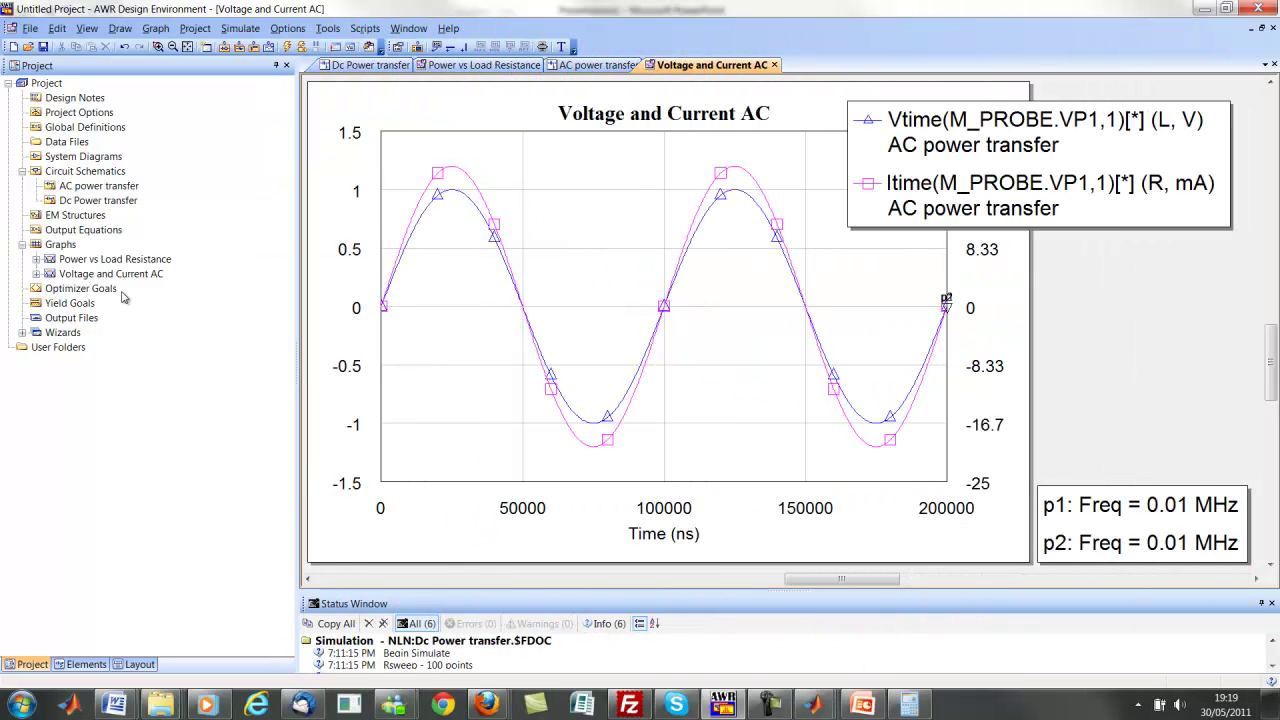
Step: In the AC power transfer schematic, move R2 with its probe and ground farther from R1, and delete the wire joining the resistors
{"action": "double_click", "coordinate": [62, 186]}
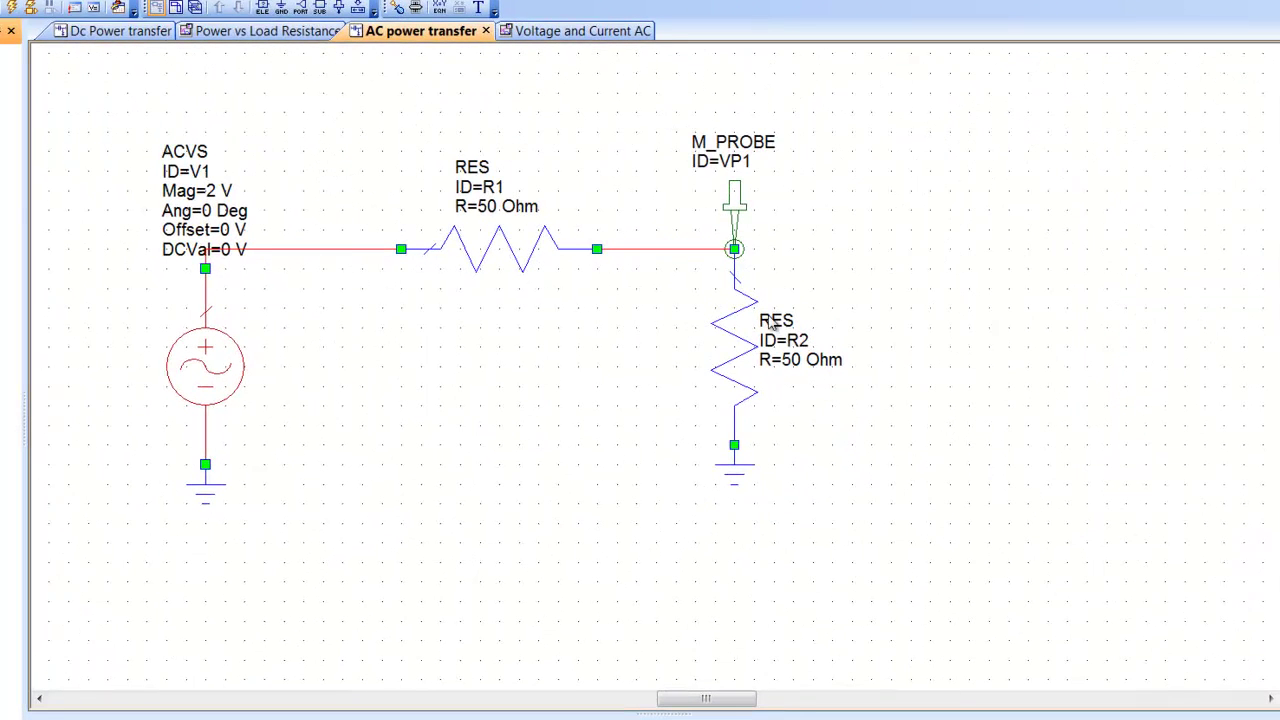
{"action": "left_click_drag", "start_coordinate": [898, 535], "coordinate": [912, 540]}
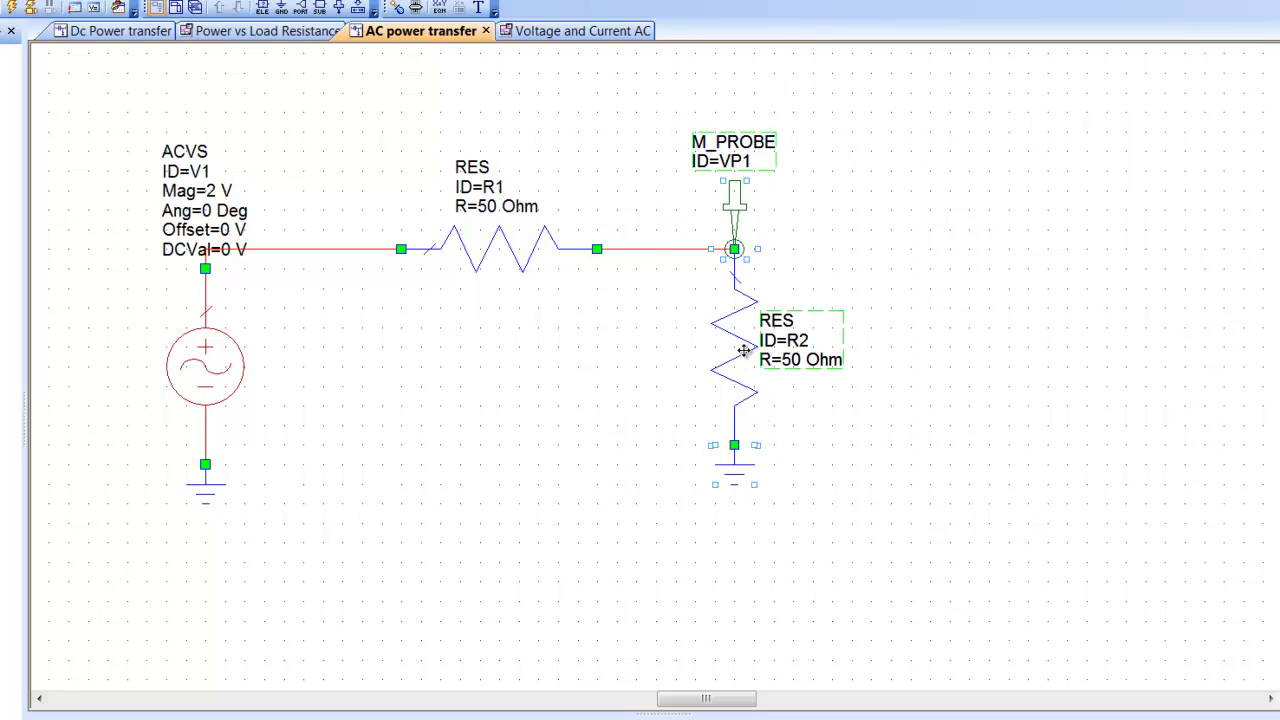
{"action": "left_click_drag", "start_coordinate": [740, 350], "coordinate": [905, 354]}
{"action": "left_click", "coordinate": [962, 288]}
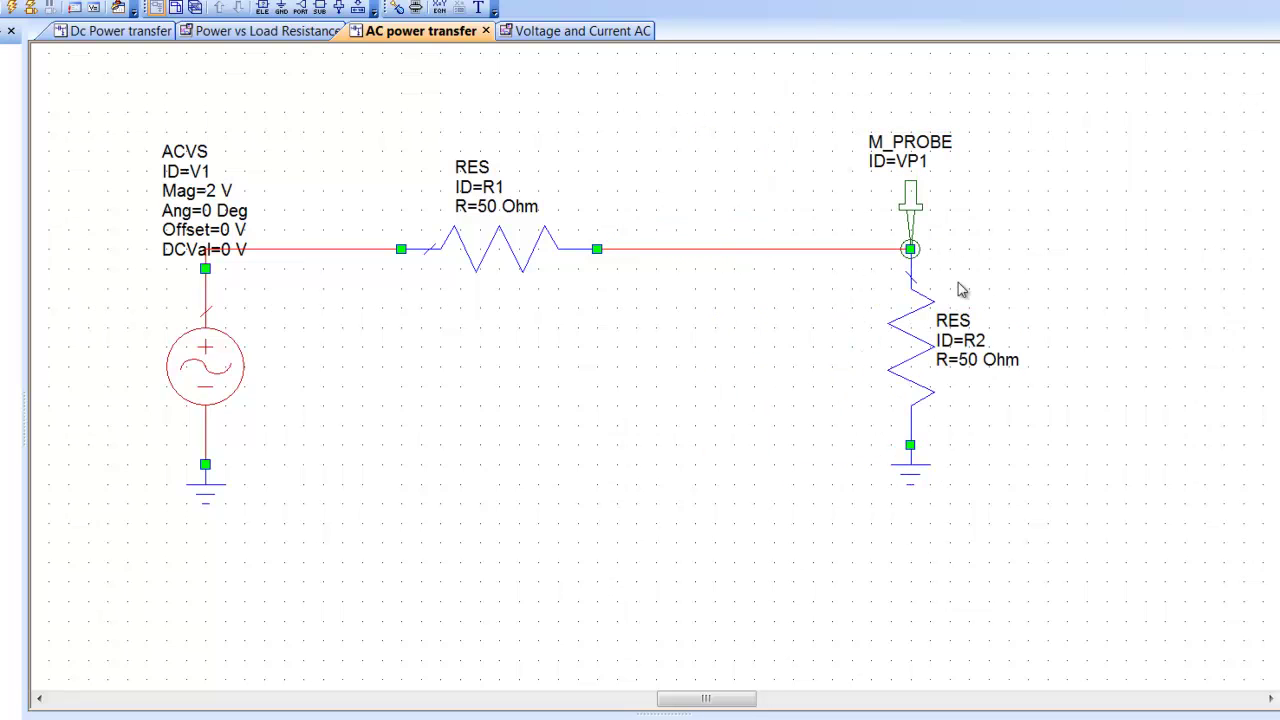
{"action": "left_click", "coordinate": [760, 248]}
{"action": "key", "text": "Delete"}
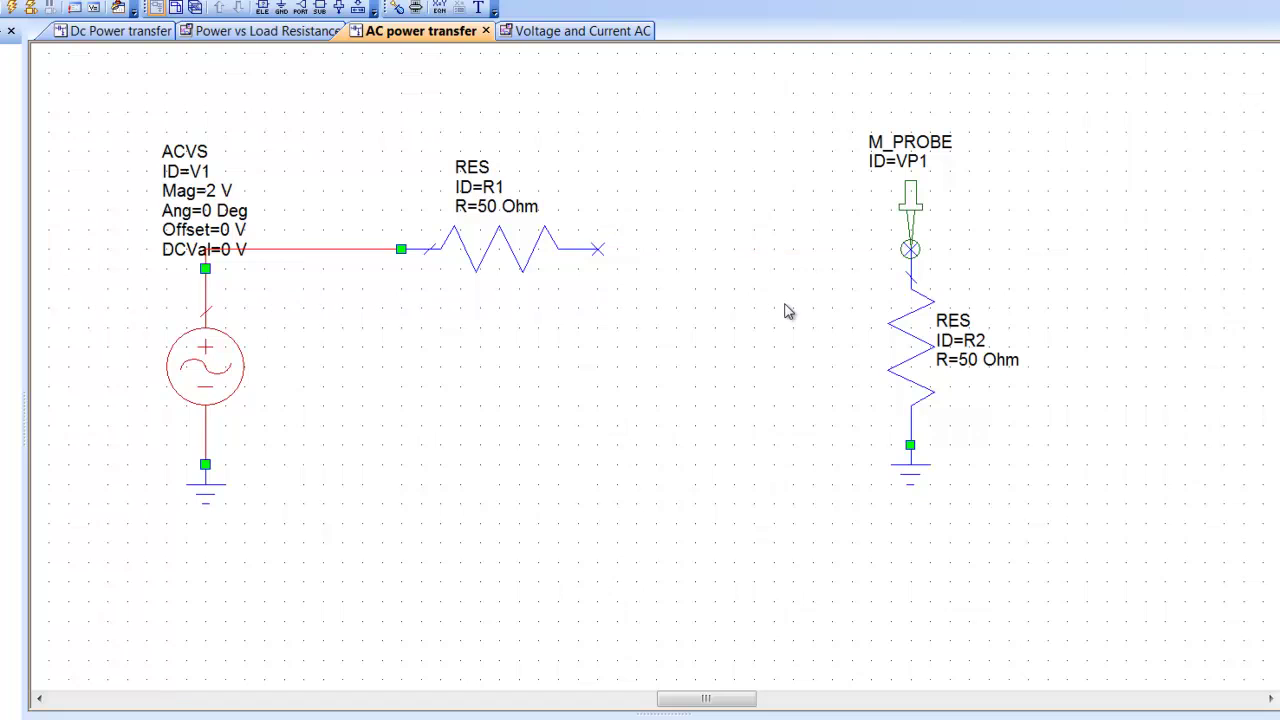
Step: Insert a P_METER3 general power meter with its port 1 connected to the free end of R1
{"action": "key", "text": "ctrl+l"}
{"action": "type", "text": "p"}
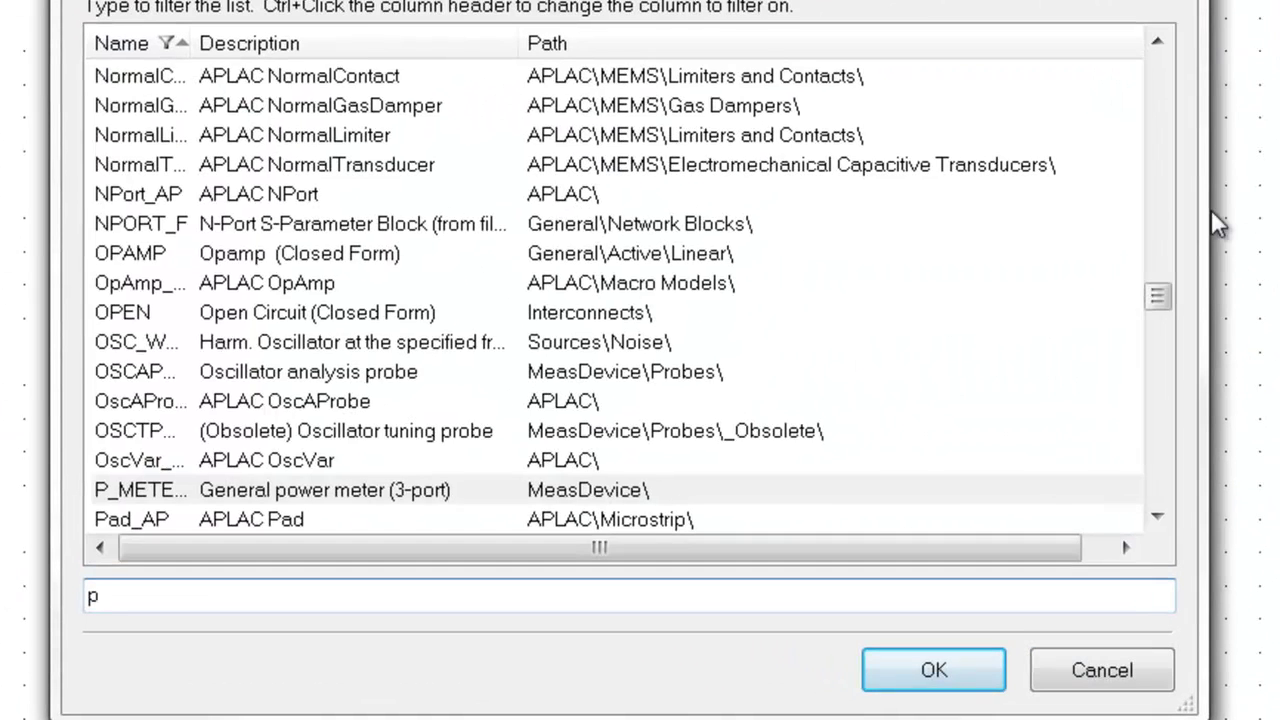
{"action": "type", "text": "_meter"}
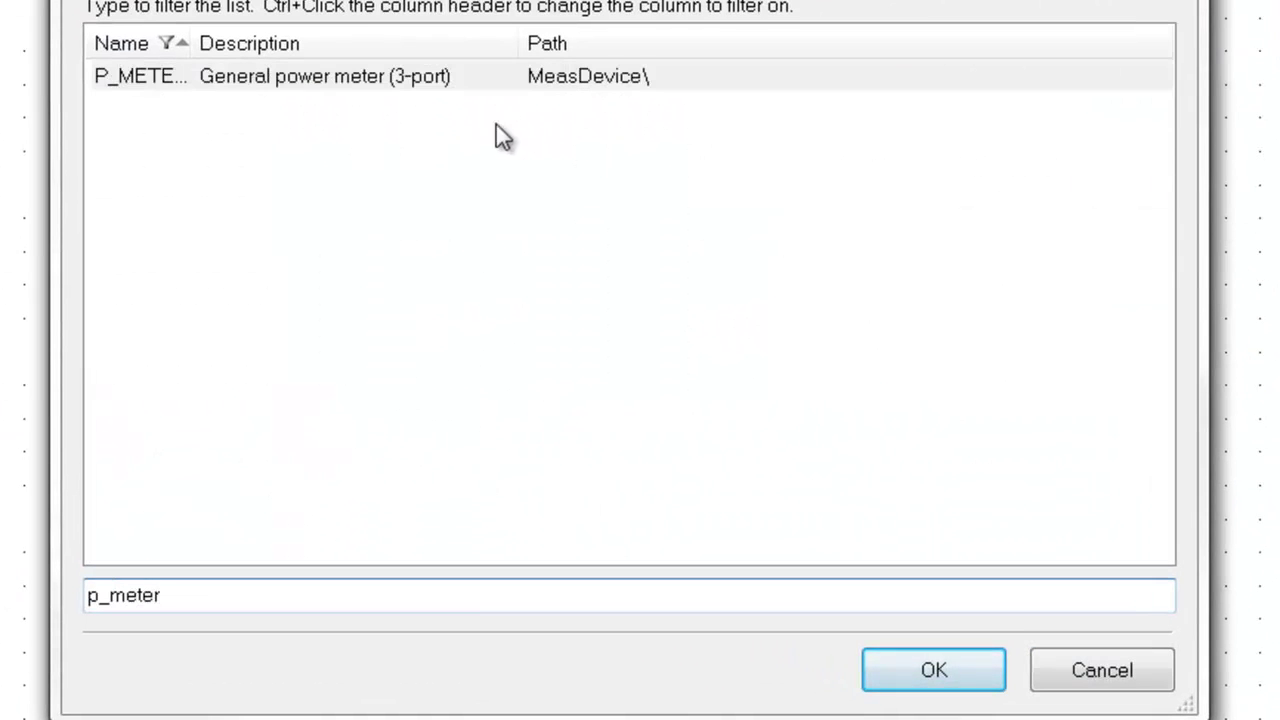
{"action": "double_click", "coordinate": [466, 77]}
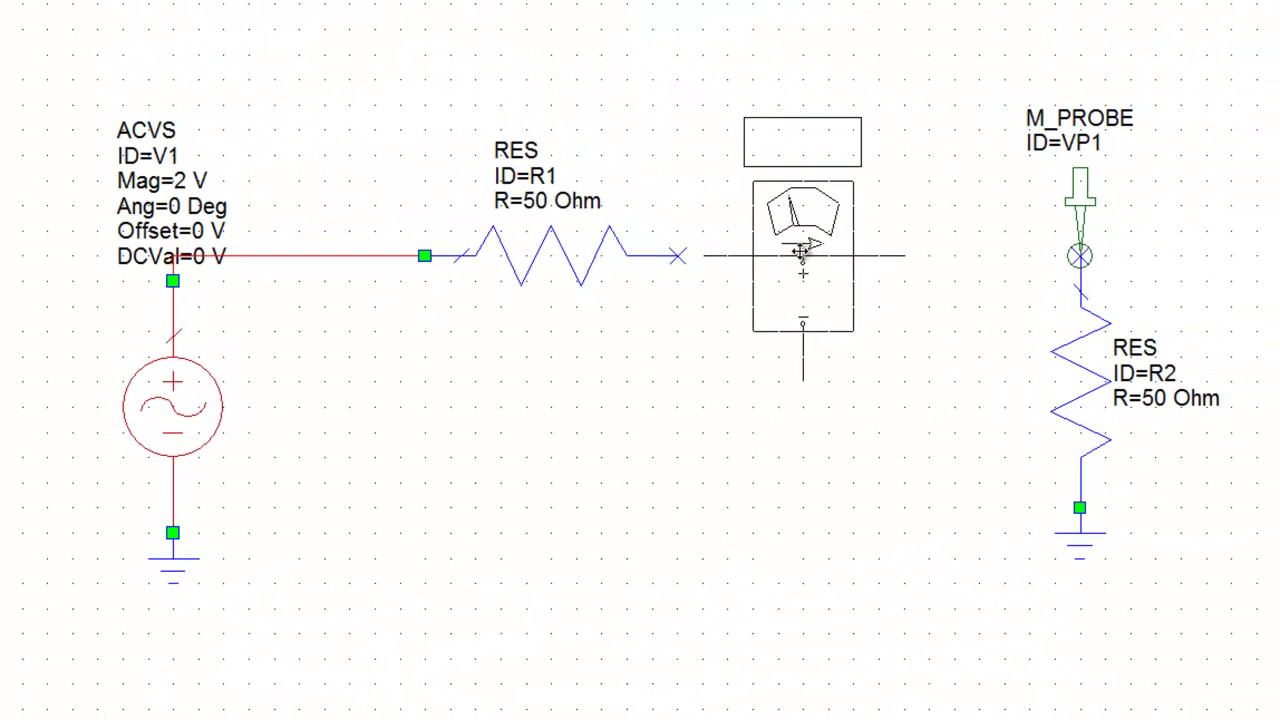
{"action": "left_click", "coordinate": [769, 250]}
Step: Wire port 2 of the power meter to the probed upper node of R2 and attach a ground to port 3
{"action": "left_click", "coordinate": [880, 258]}
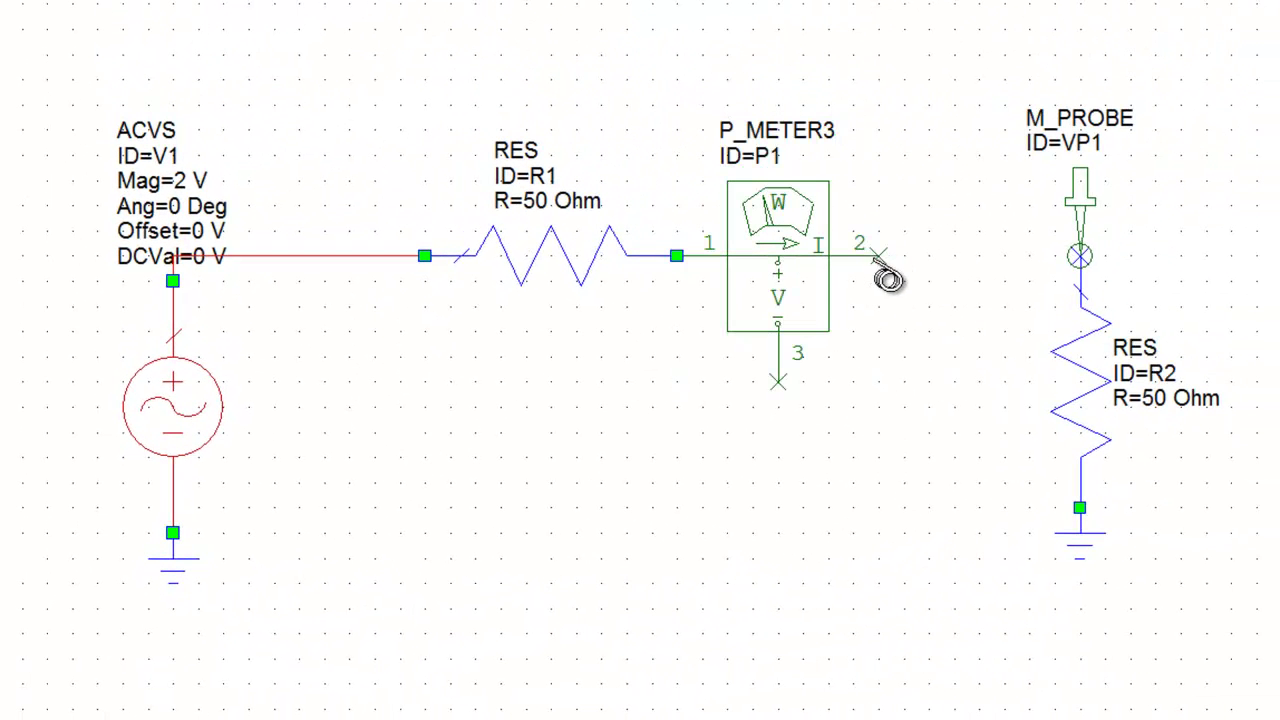
{"action": "left_click", "coordinate": [1079, 262]}
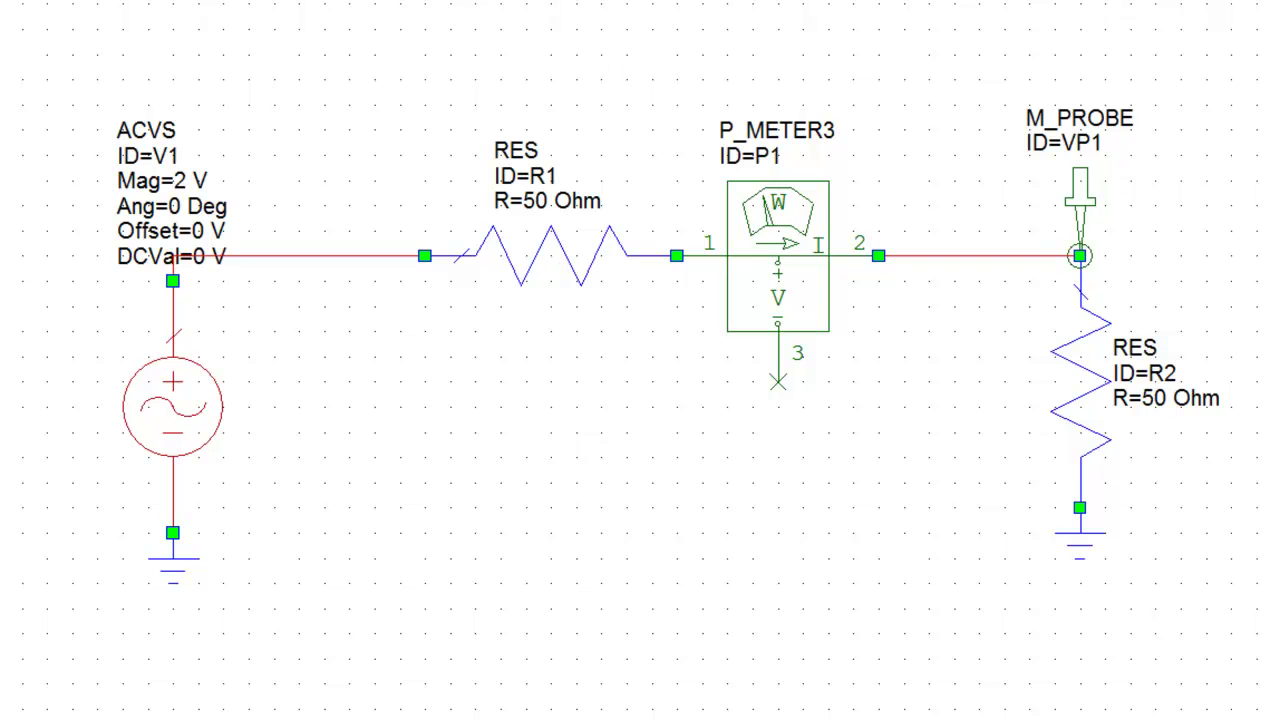
{"action": "key", "text": "ctrl+g"}
{"action": "left_click", "coordinate": [777, 382]}
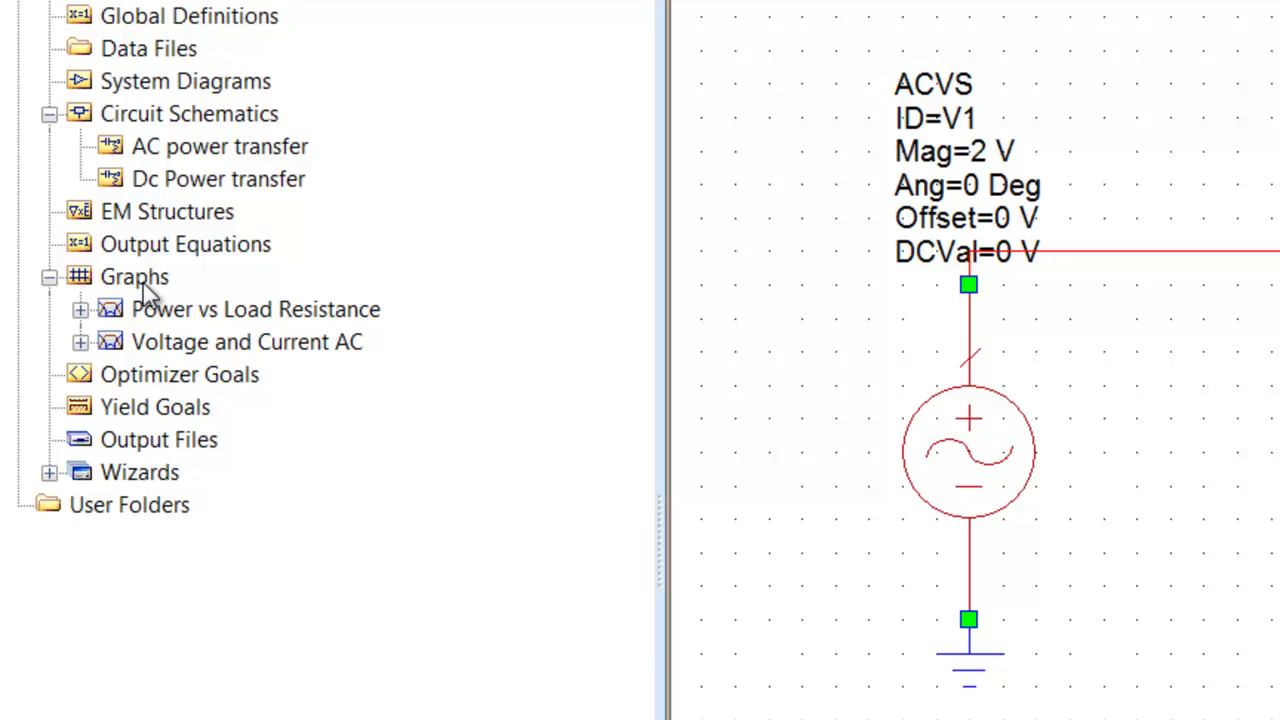
Step: Create a new rectangular graph named AC Power Transfer
{"action": "right_click", "coordinate": [143, 284]}
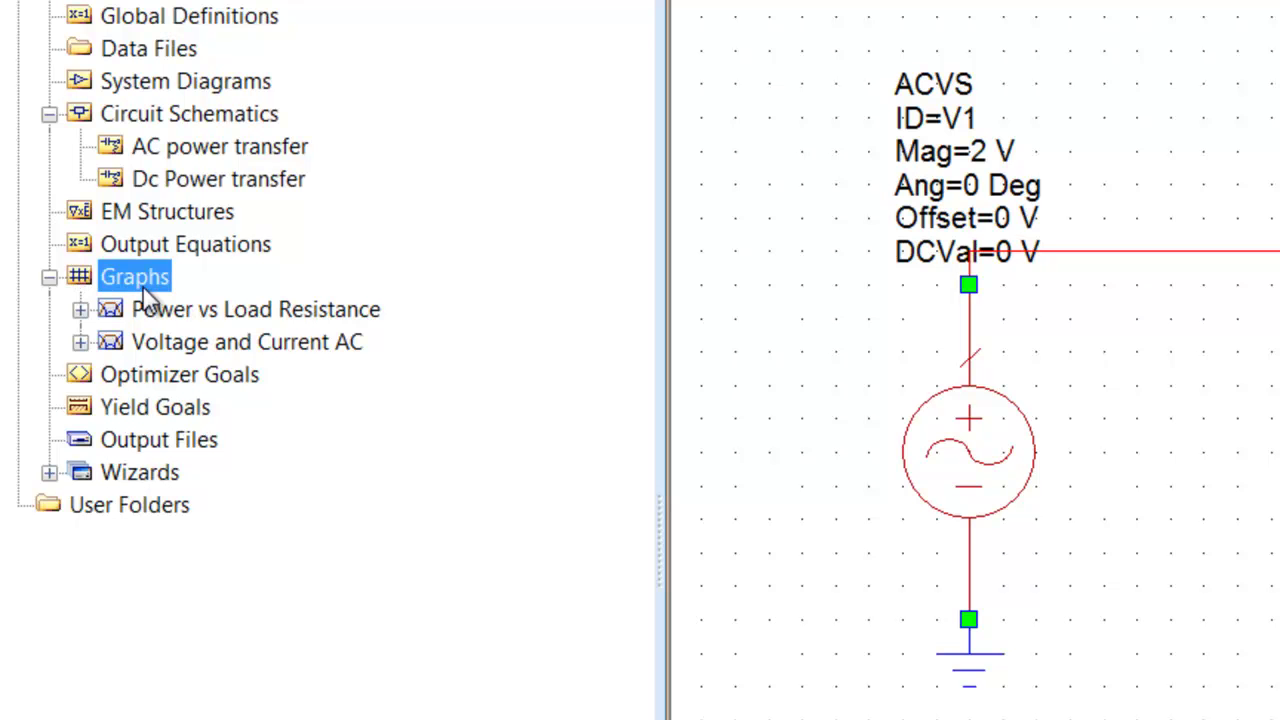
{"action": "left_click", "coordinate": [268, 314]}
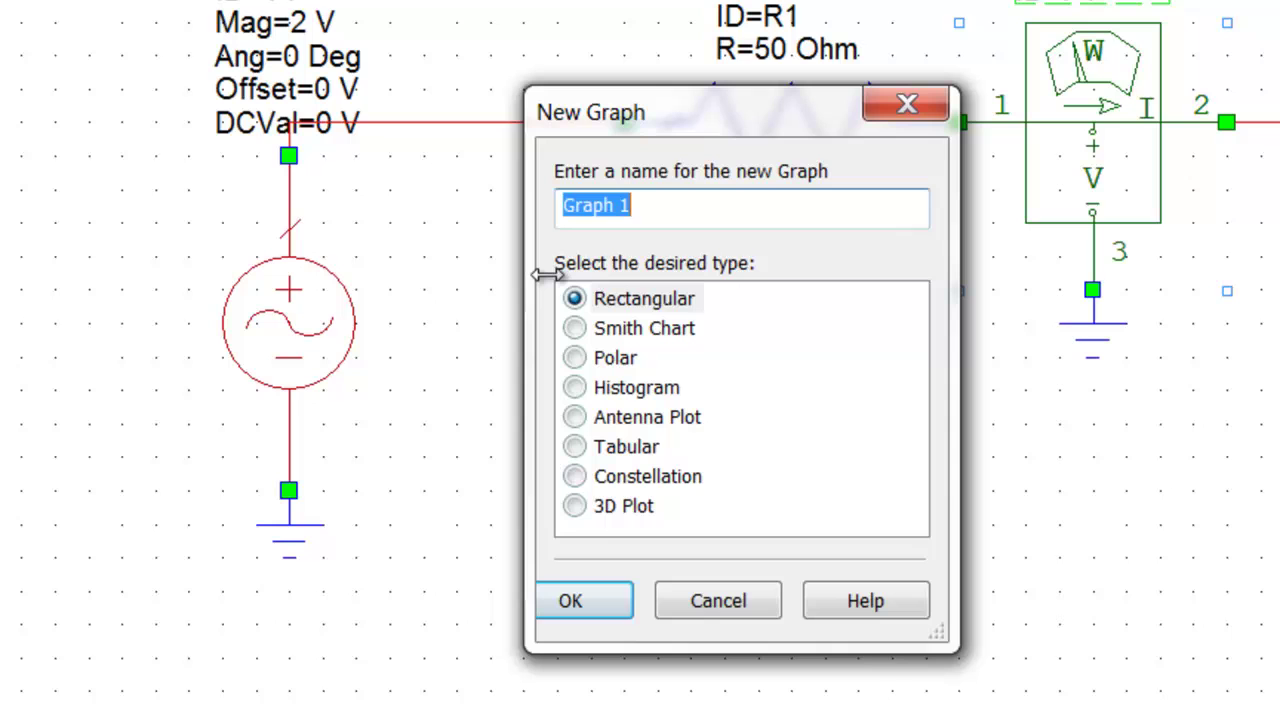
{"action": "type", "text": "A"}
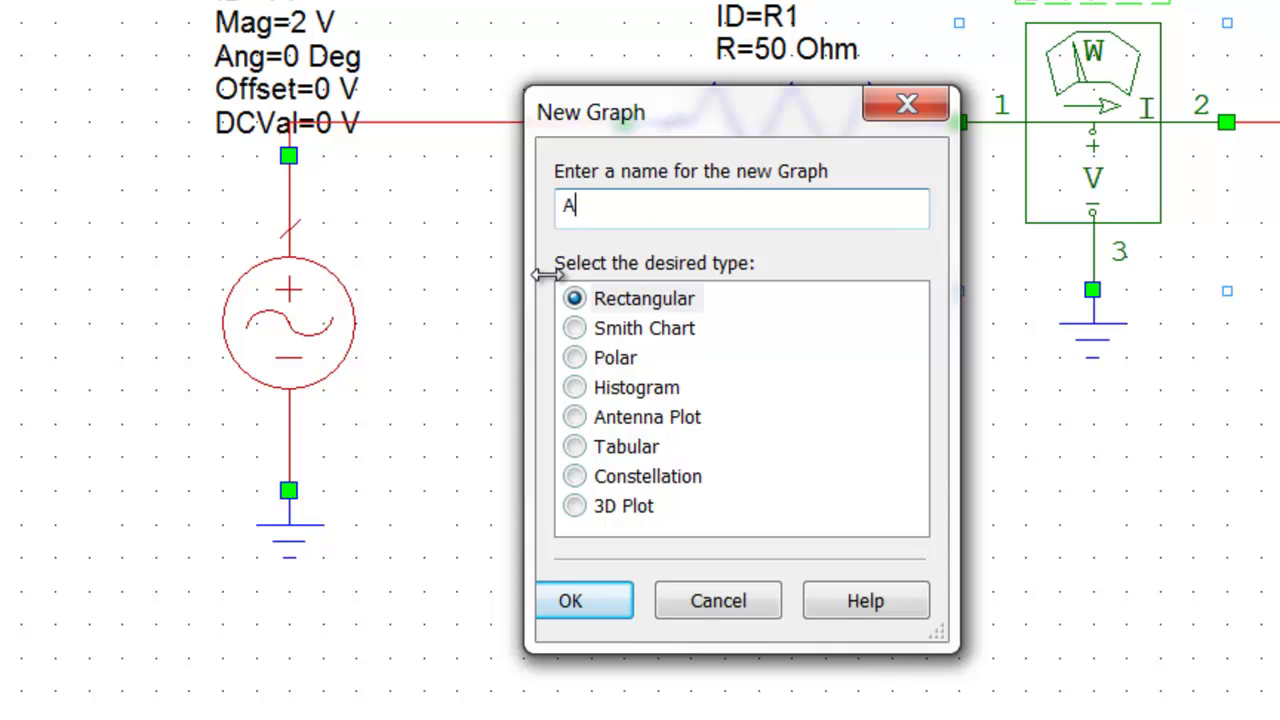
{"action": "type", "text": "C Power Transfer"}
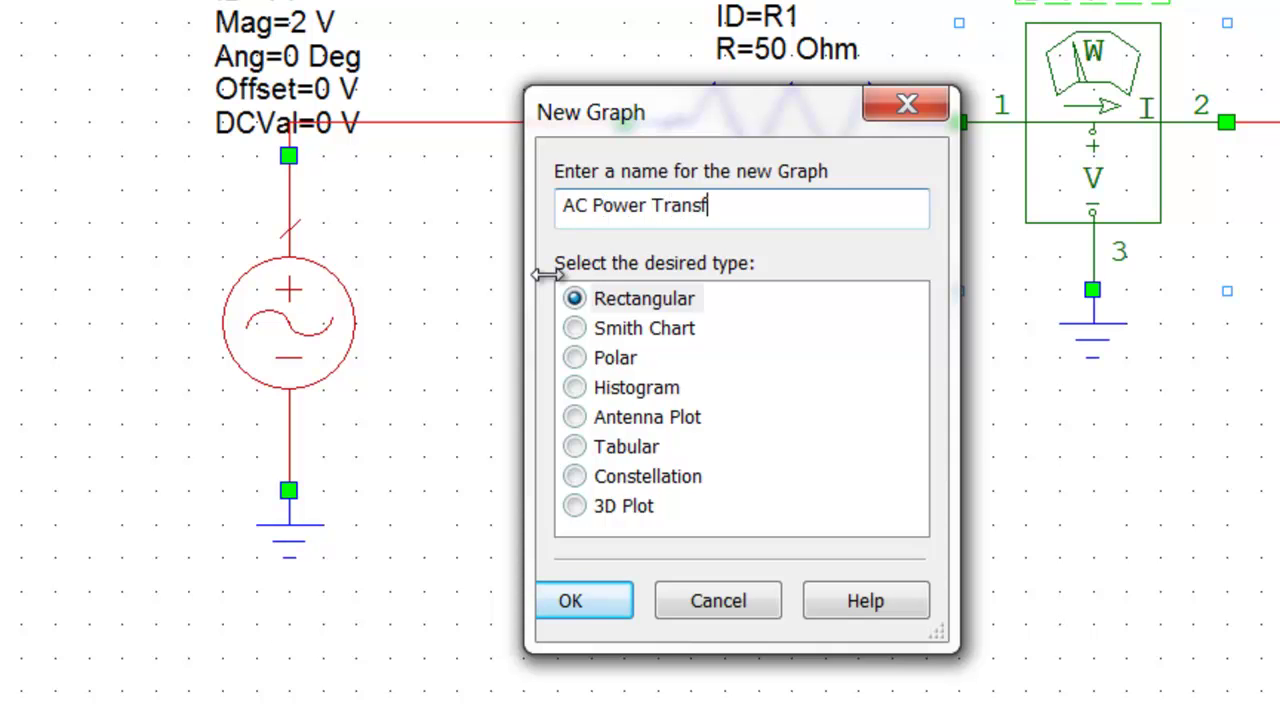
{"action": "key", "text": "Return"}
Step: Add a nonlinear PT total power measurement of P_METER3.P1 from the AC power transfer schematic to the graph, and run the simulation
{"action": "right_click", "coordinate": [620, 385]}
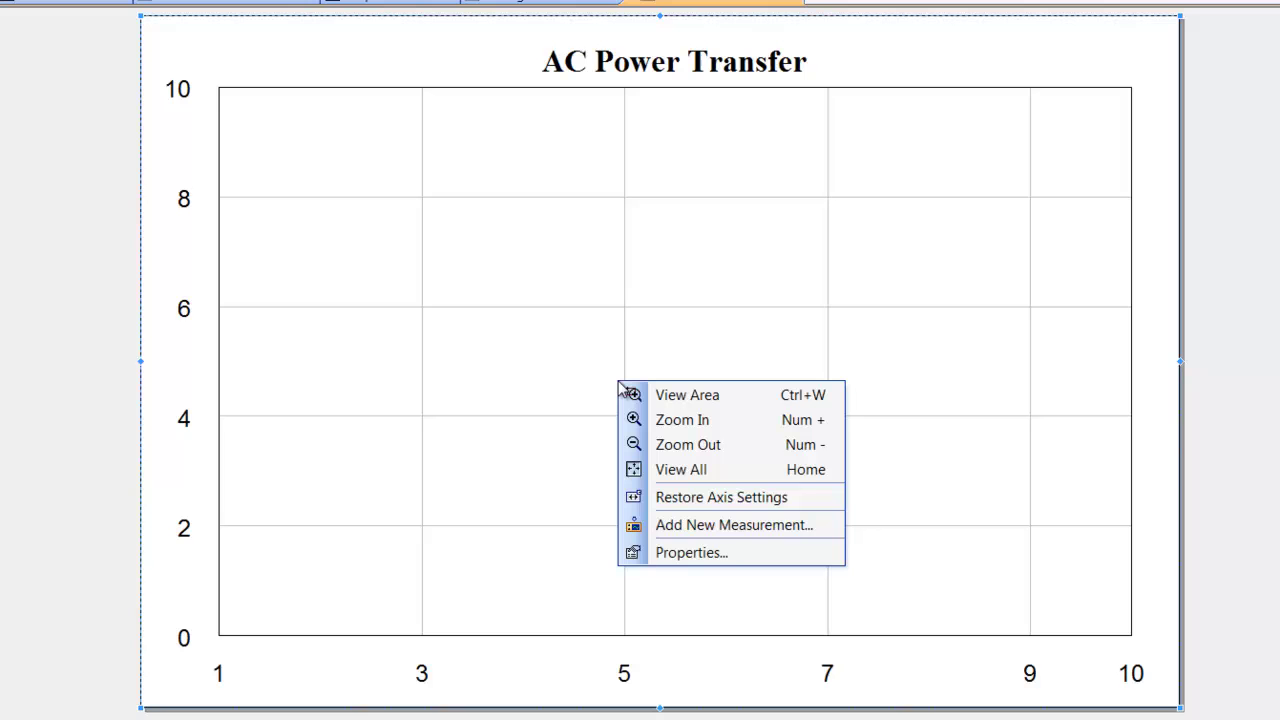
{"action": "left_click", "coordinate": [713, 525]}
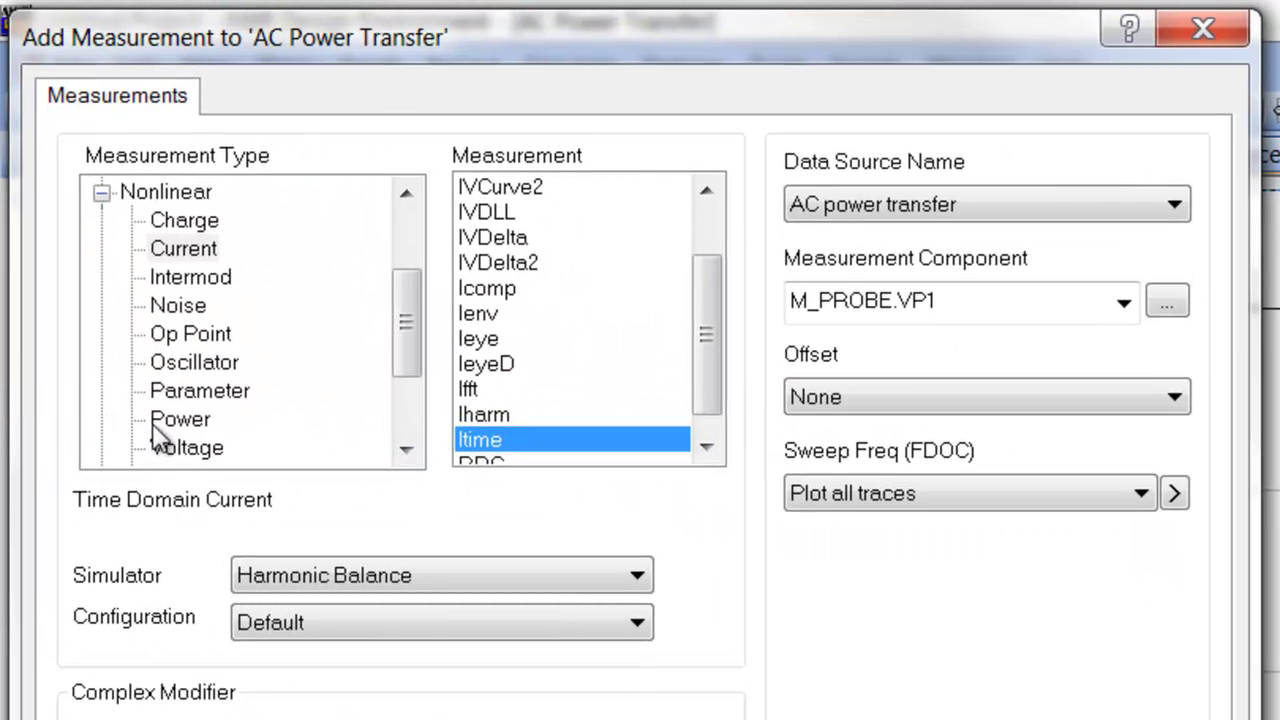
{"action": "left_click", "coordinate": [178, 418]}
{"action": "left_click", "coordinate": [484, 392]}
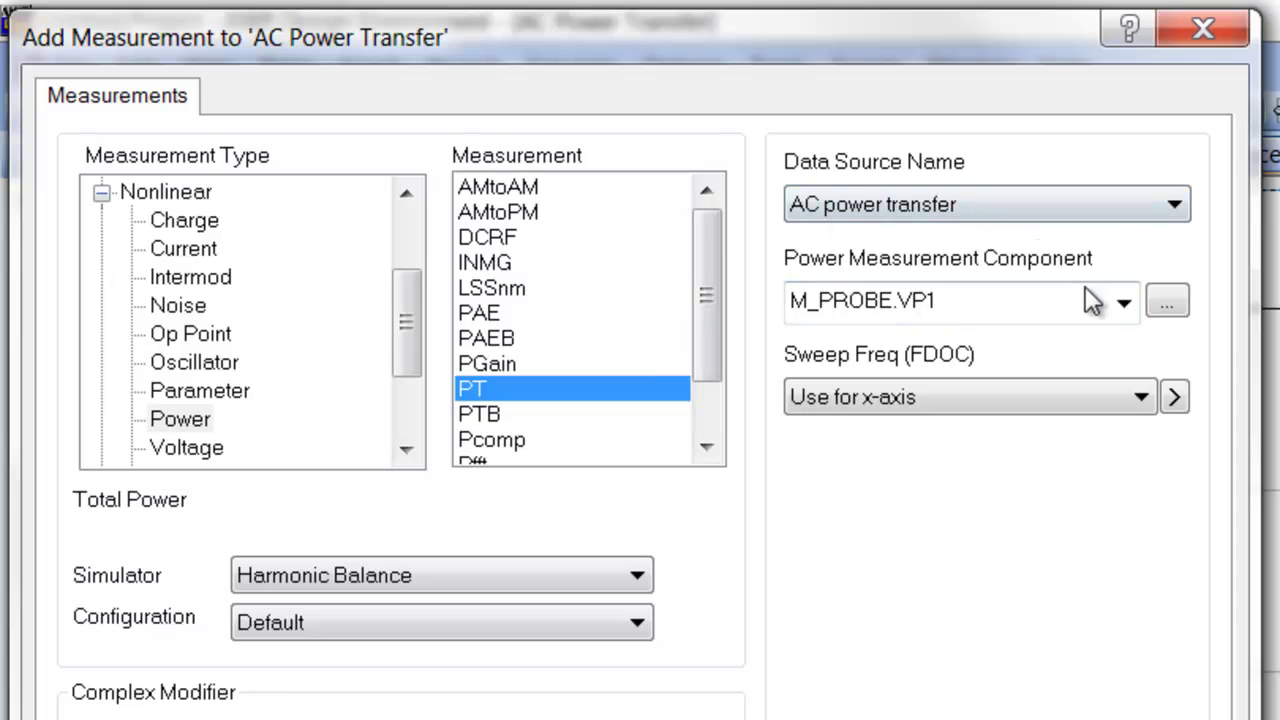
{"action": "left_click", "coordinate": [1124, 303]}
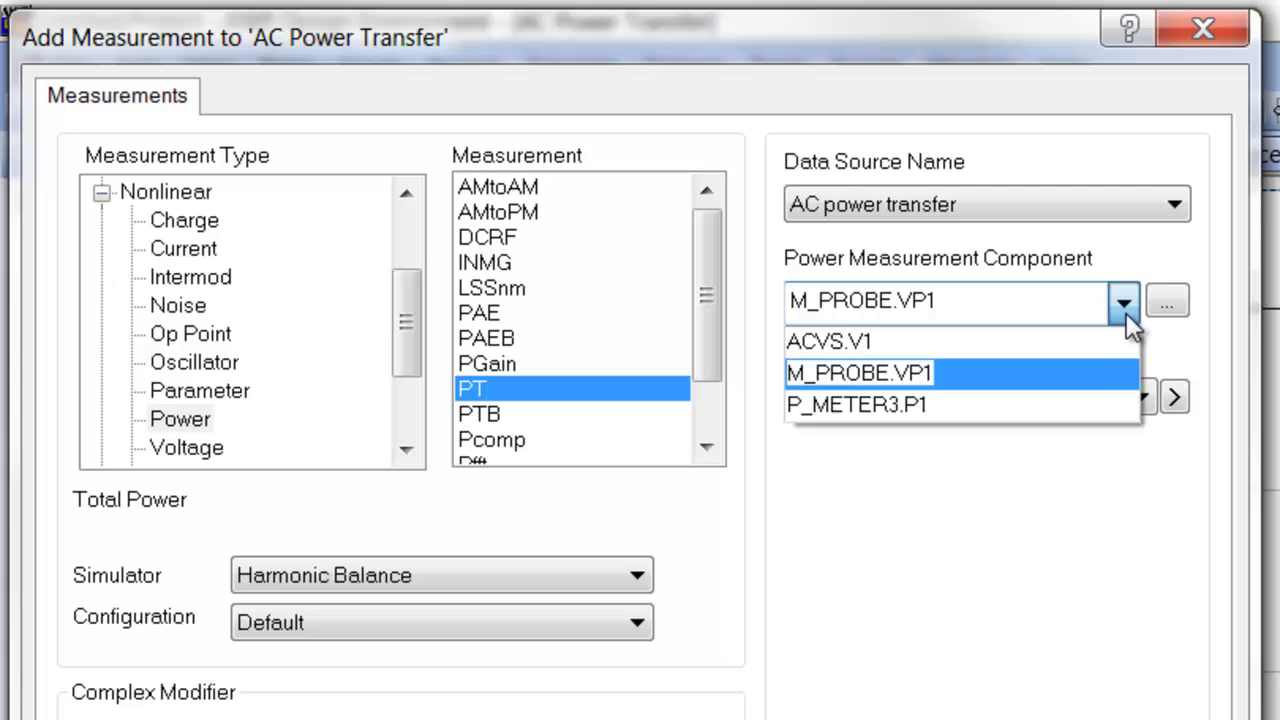
{"action": "left_click", "coordinate": [1064, 398]}
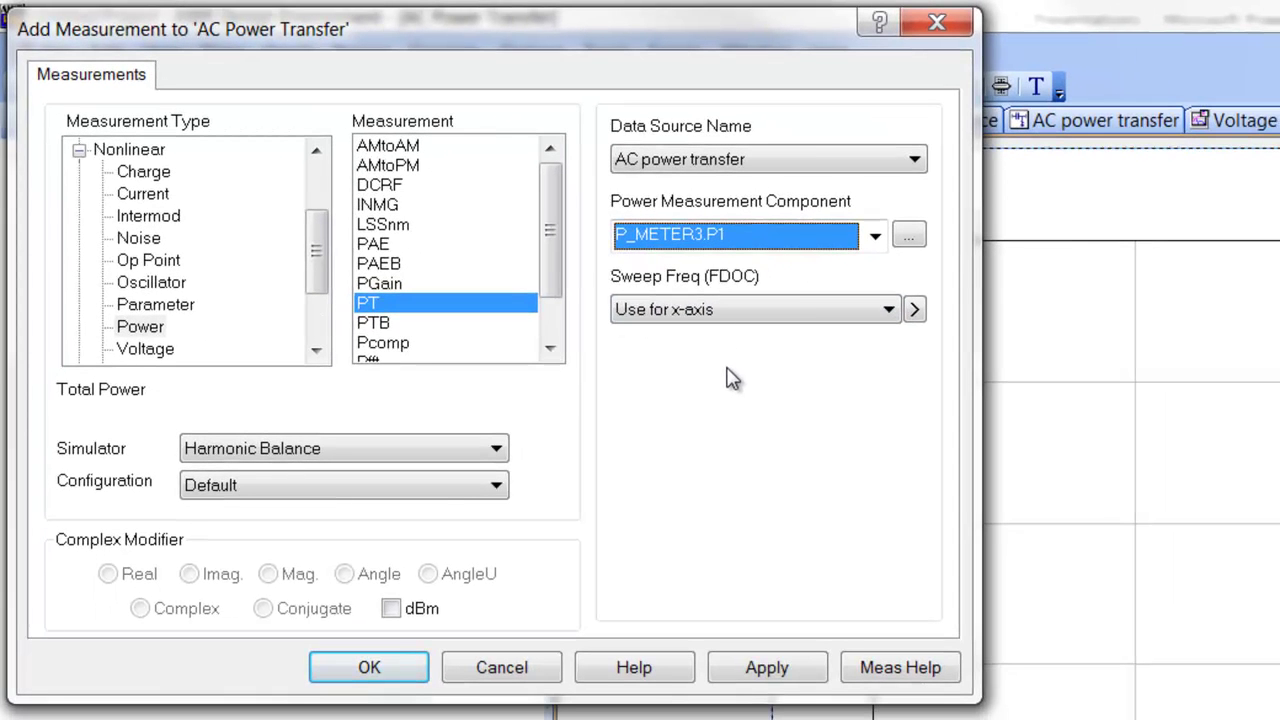
{"action": "left_click", "coordinate": [757, 670]}
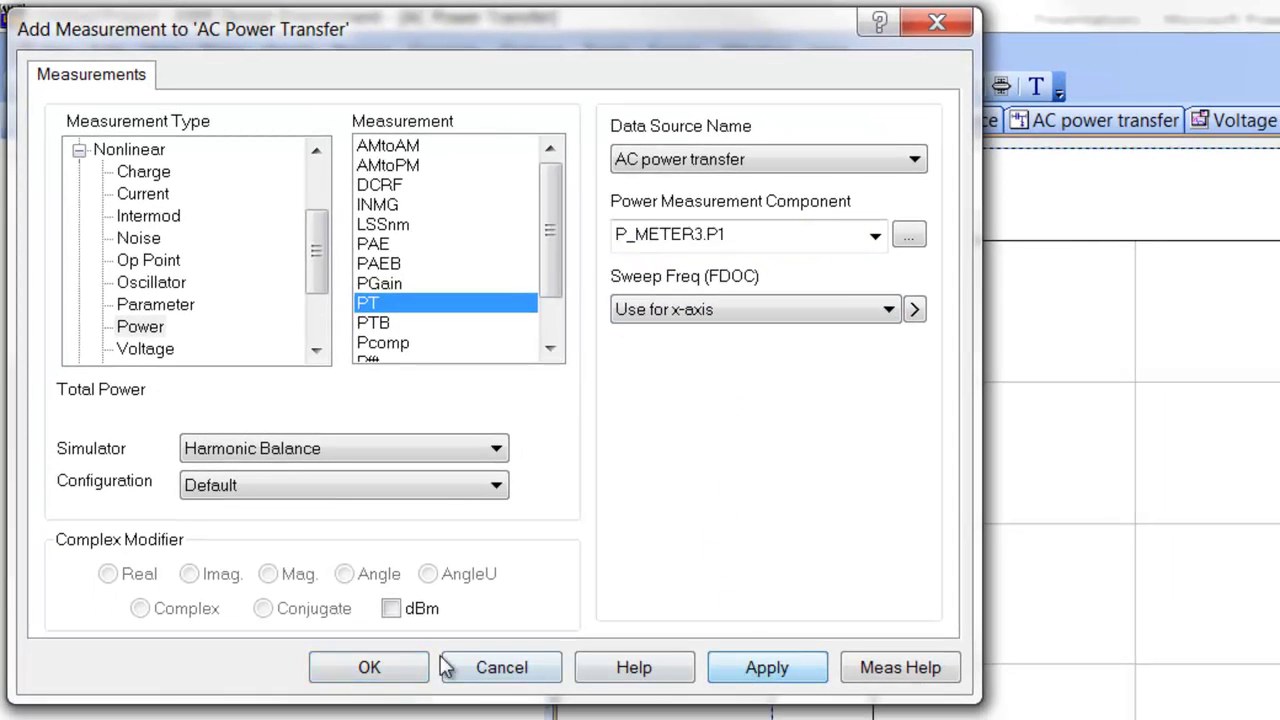
{"action": "left_click", "coordinate": [370, 672]}
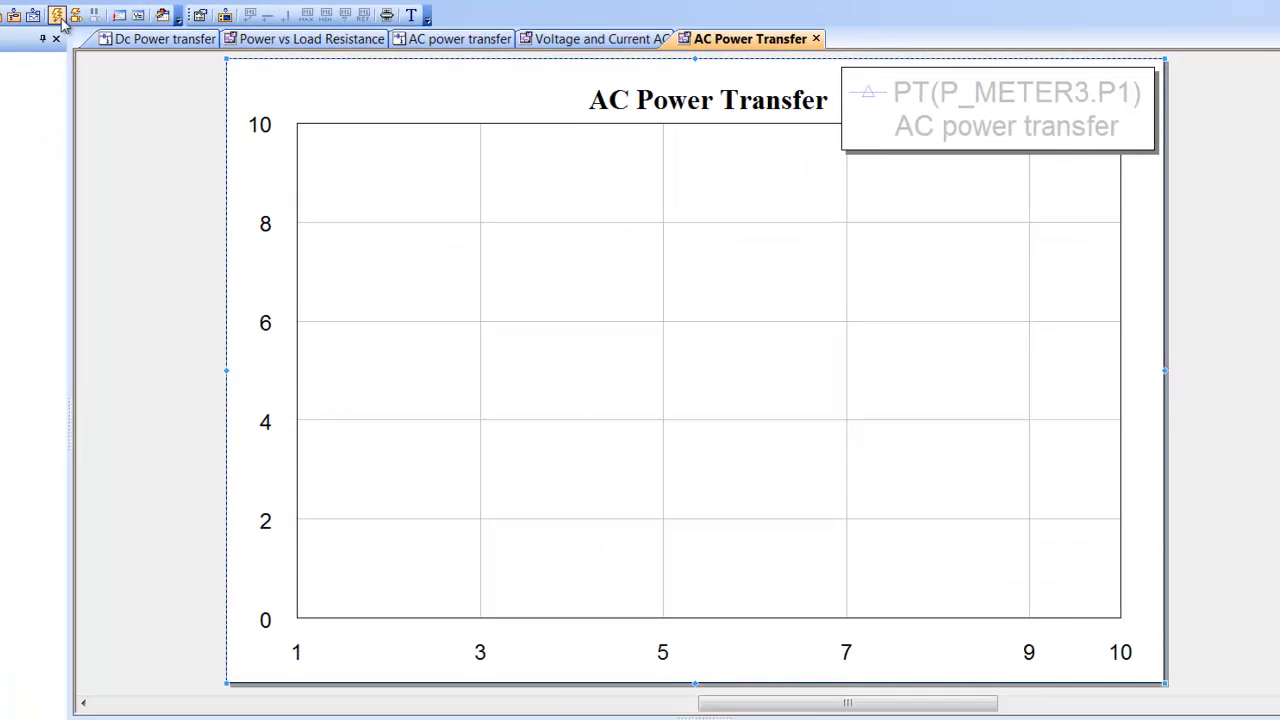
{"action": "left_click", "coordinate": [440, 72]}
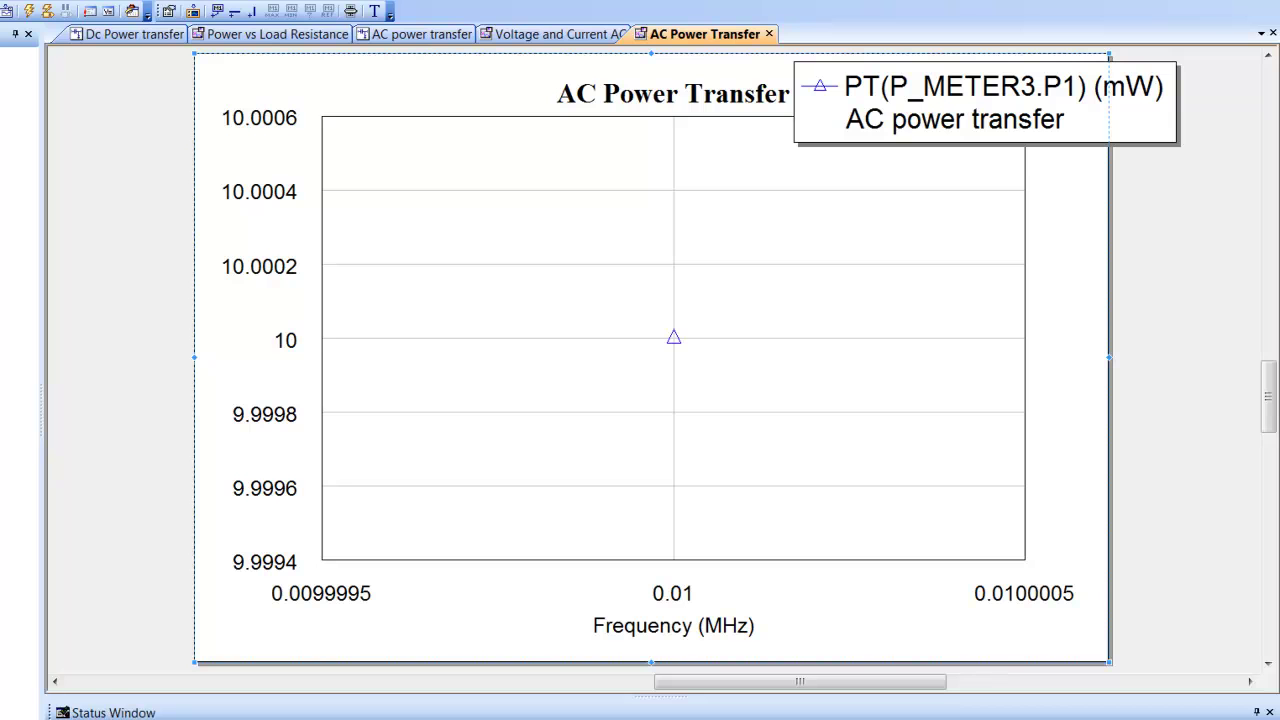
Step: In the AC power transfer schematic, move the power meter with its ground away from R1 and delete the wires on both sides of it
{"action": "key", "text": "ctrl+Tab"}
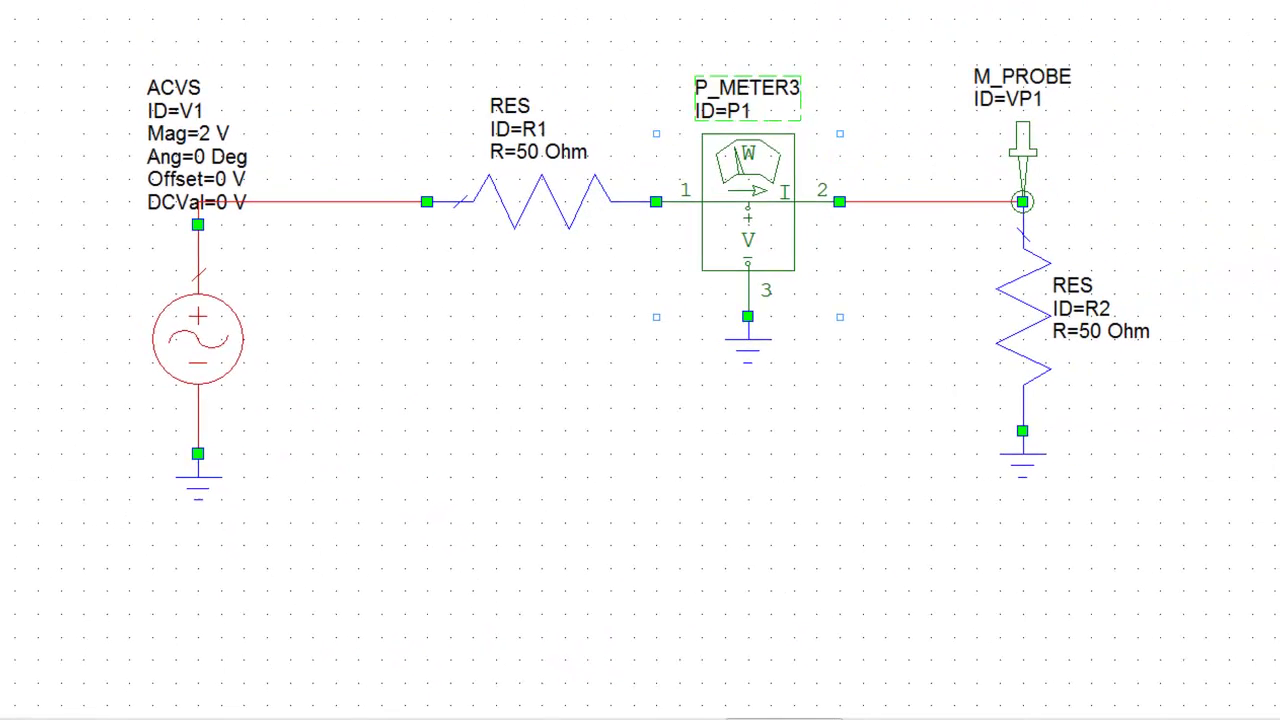
{"action": "left_click_drag", "start_coordinate": [760, 205], "coordinate": [895, 205]}
{"action": "left_click", "coordinate": [612, 220]}
{"action": "left_click_drag", "start_coordinate": [563, 206], "coordinate": [450, 206]}
{"action": "key", "text": "Delete"}
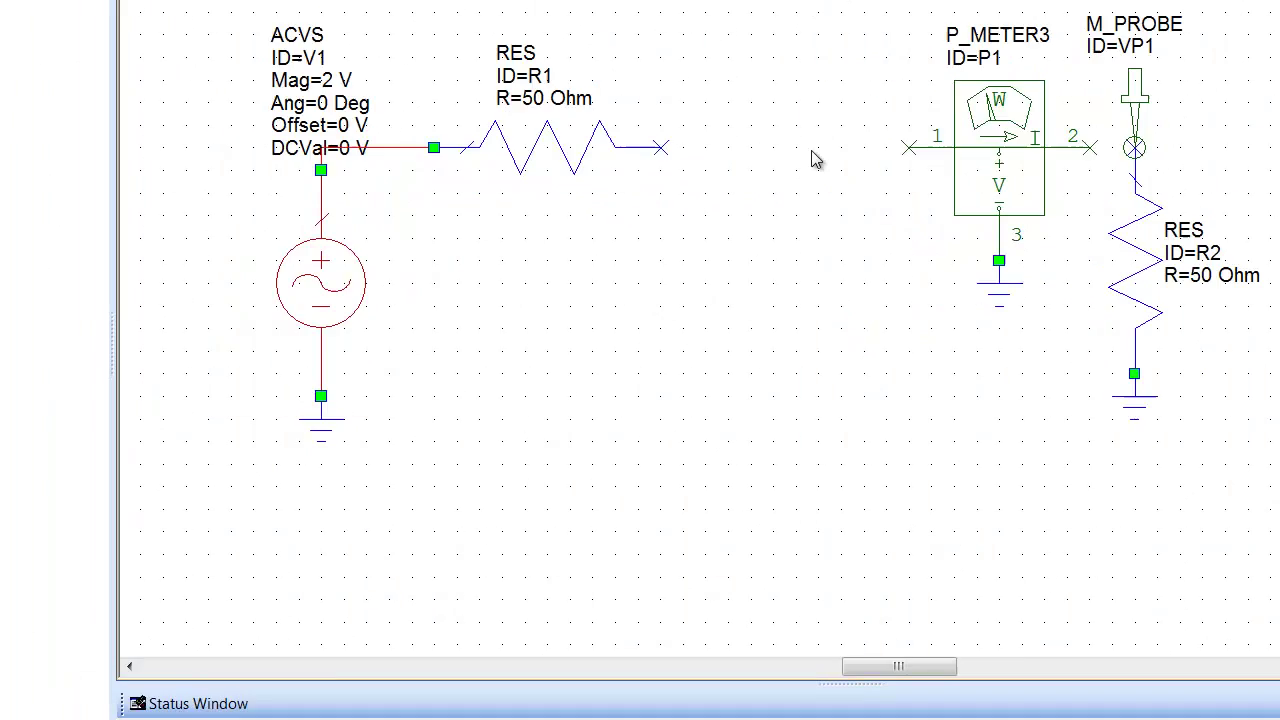
Step: Insert a TLINP physical transmission line at the free end of R1 and wire its other end to port 1 of the power meter
{"action": "left_click", "coordinate": [105, 640]}
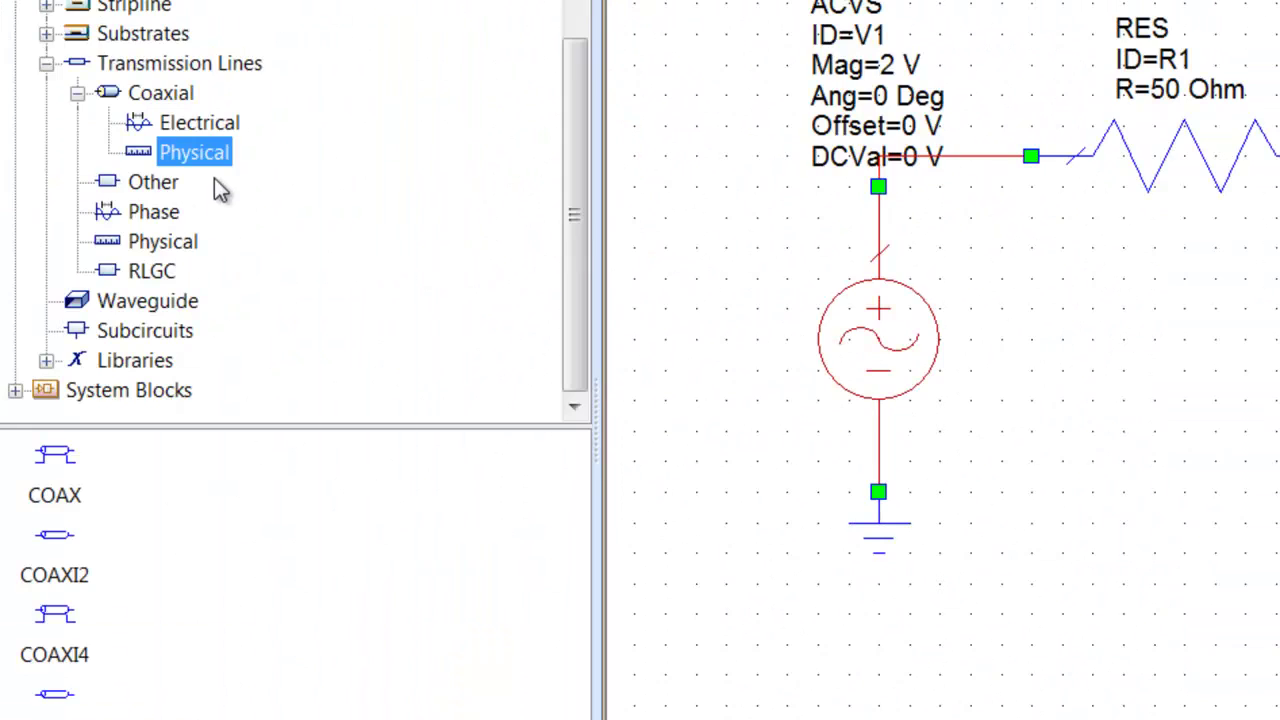
{"action": "left_click", "coordinate": [167, 66]}
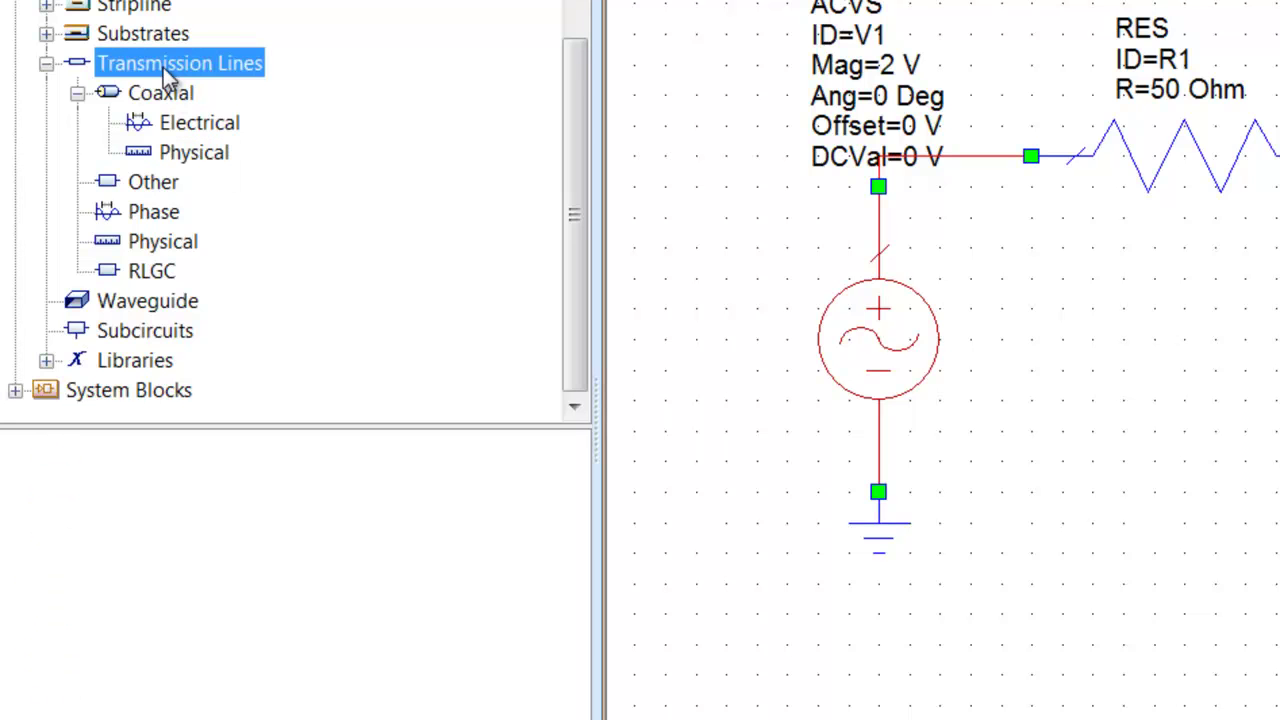
{"action": "left_click", "coordinate": [160, 252]}
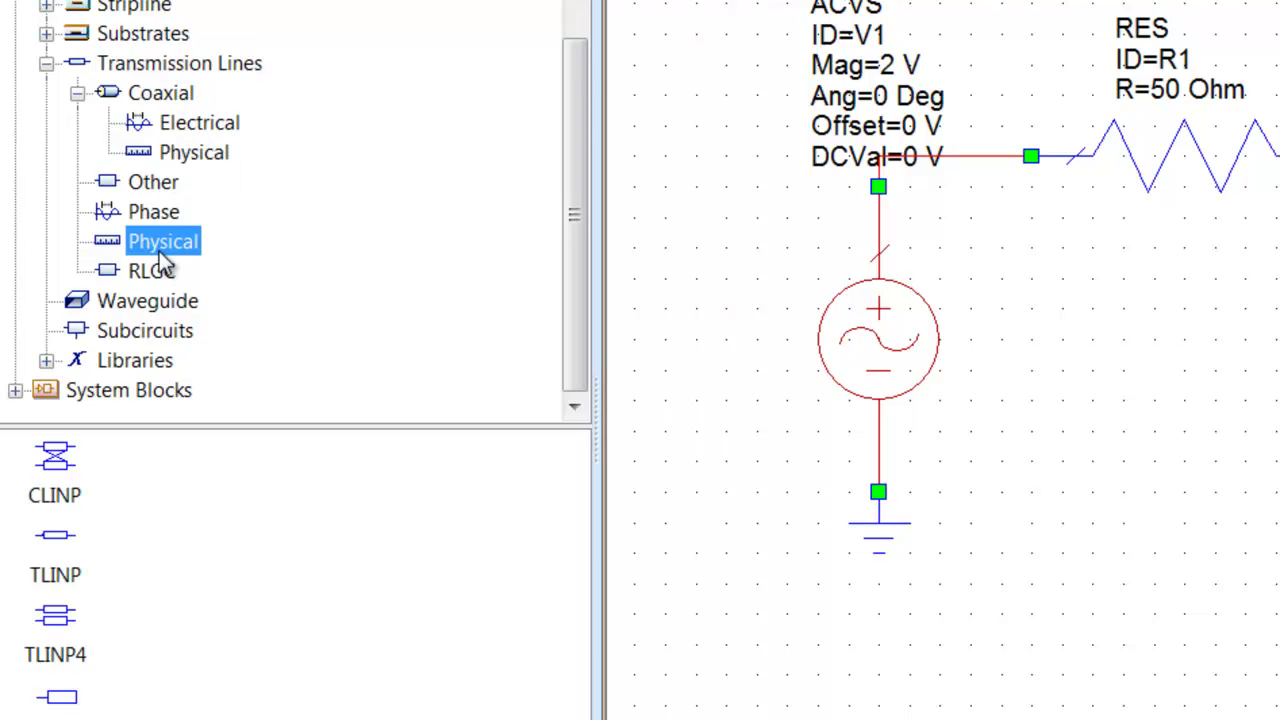
{"action": "left_click", "coordinate": [48, 585]}
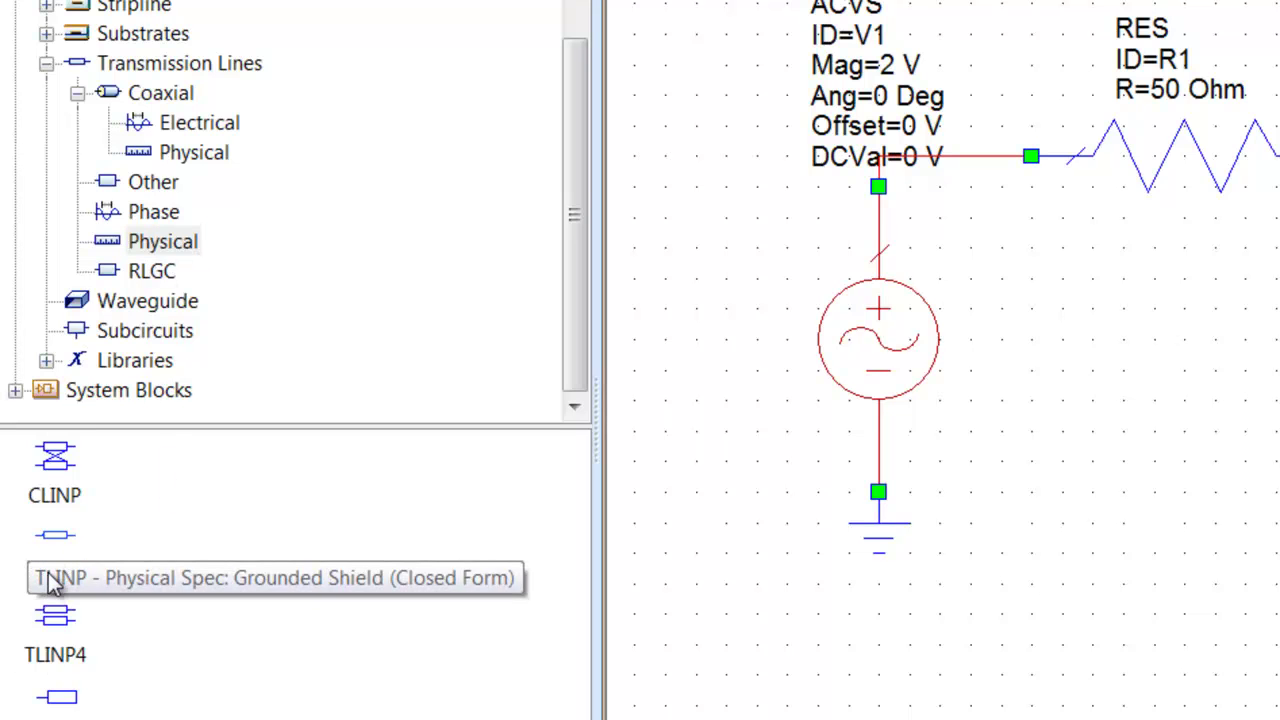
{"action": "left_click_drag", "start_coordinate": [57, 584], "coordinate": [581, 610]}
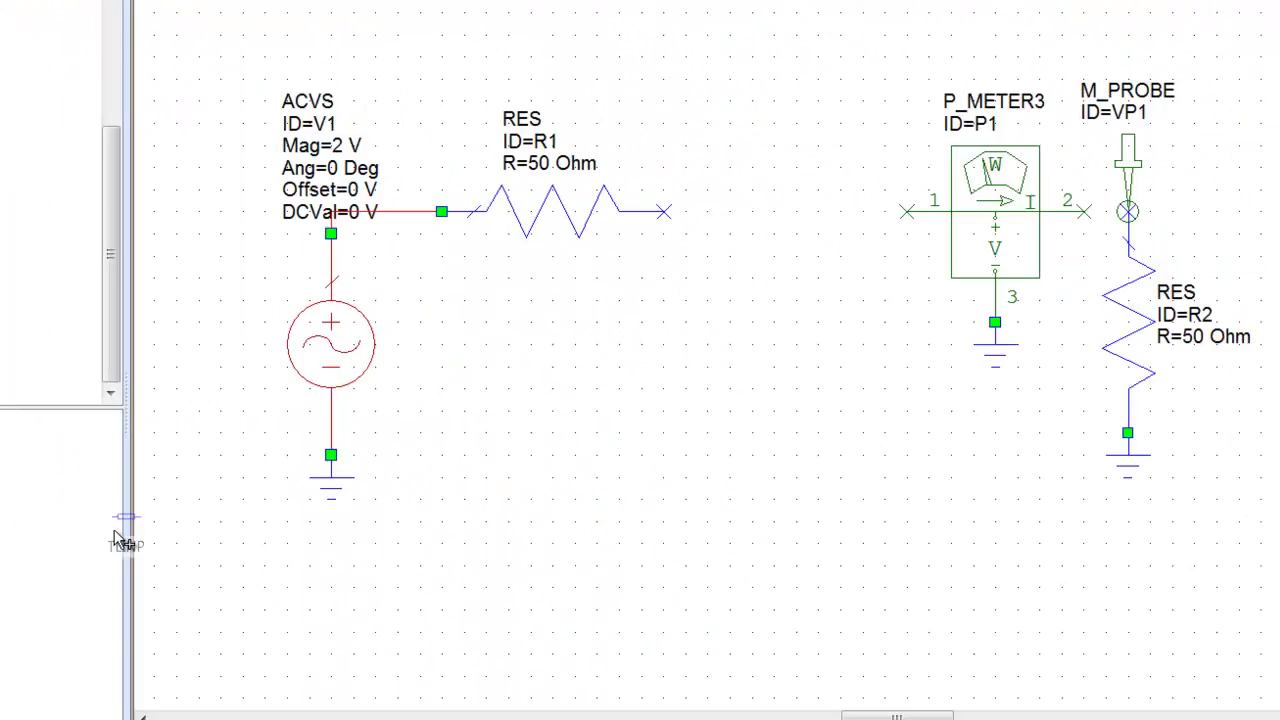
{"action": "left_click_drag", "start_coordinate": [118, 540], "coordinate": [635, 174]}
{"action": "left_click_drag", "start_coordinate": [446, 193], "coordinate": [579, 155]}
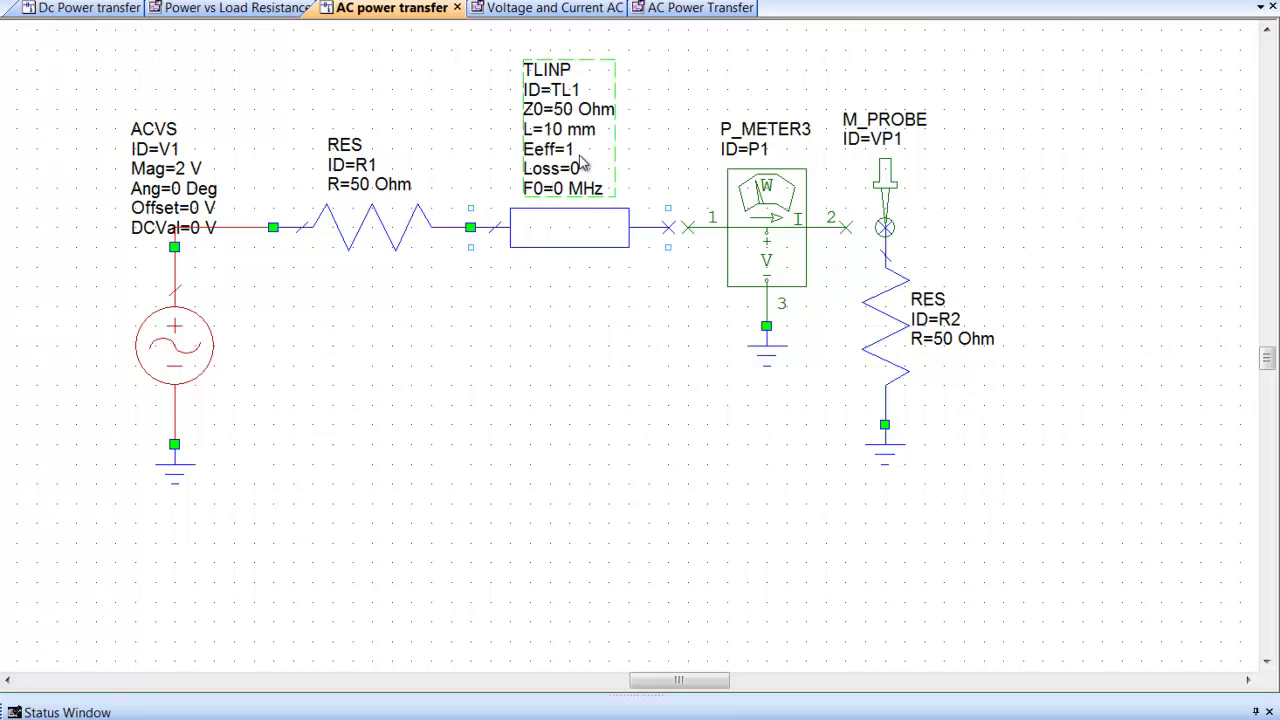
{"action": "left_click", "coordinate": [693, 243]}
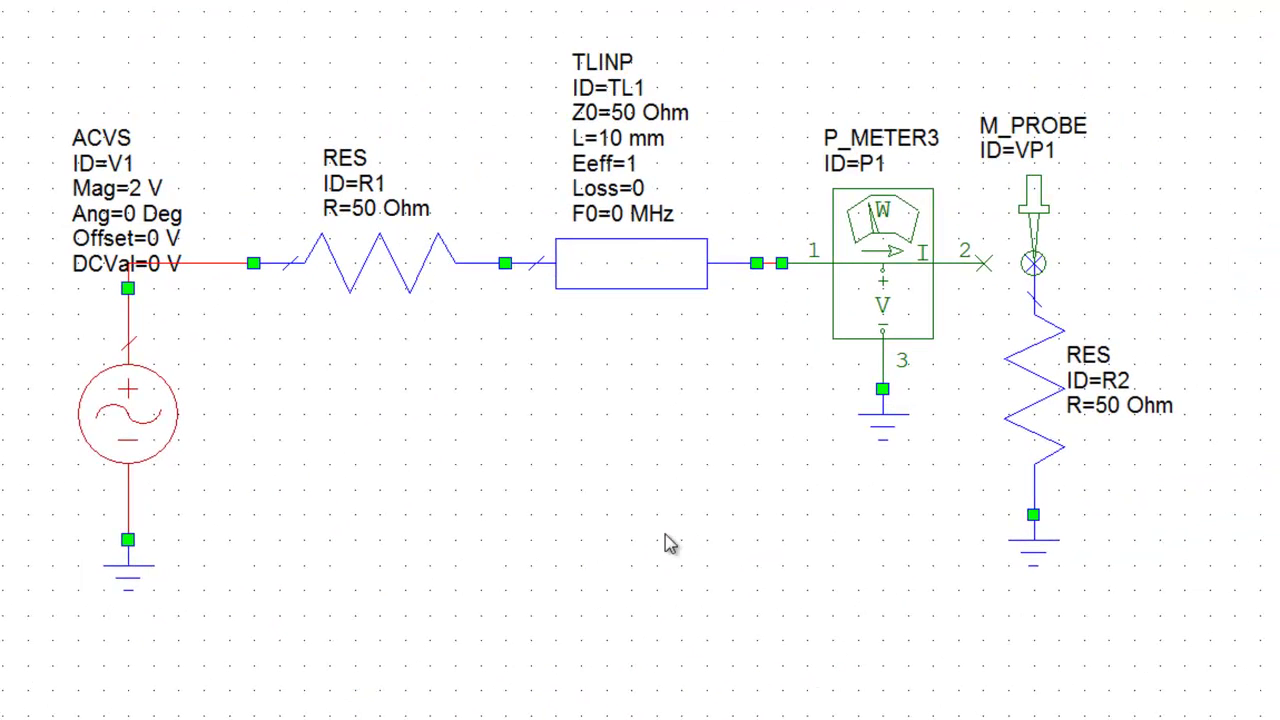
Step: Set the transmission line's length L to 150 mm
{"action": "double_click", "coordinate": [620, 146]}
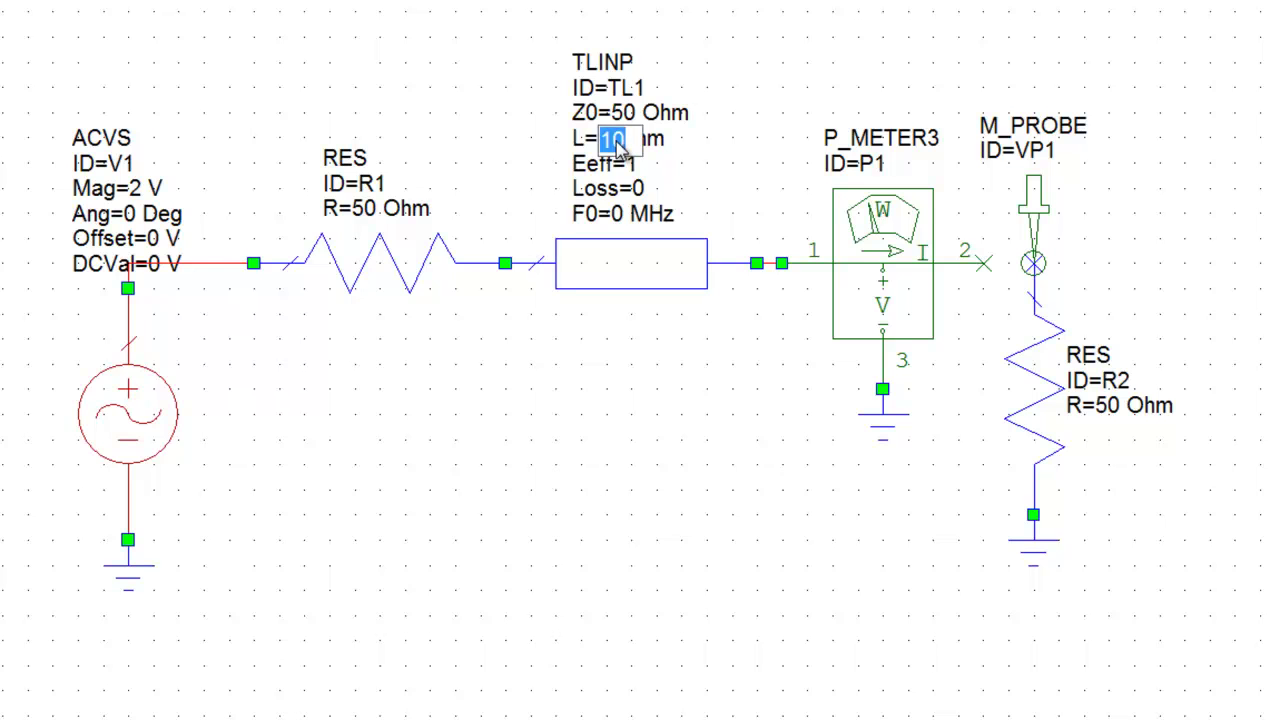
{"action": "type", "text": "150"}
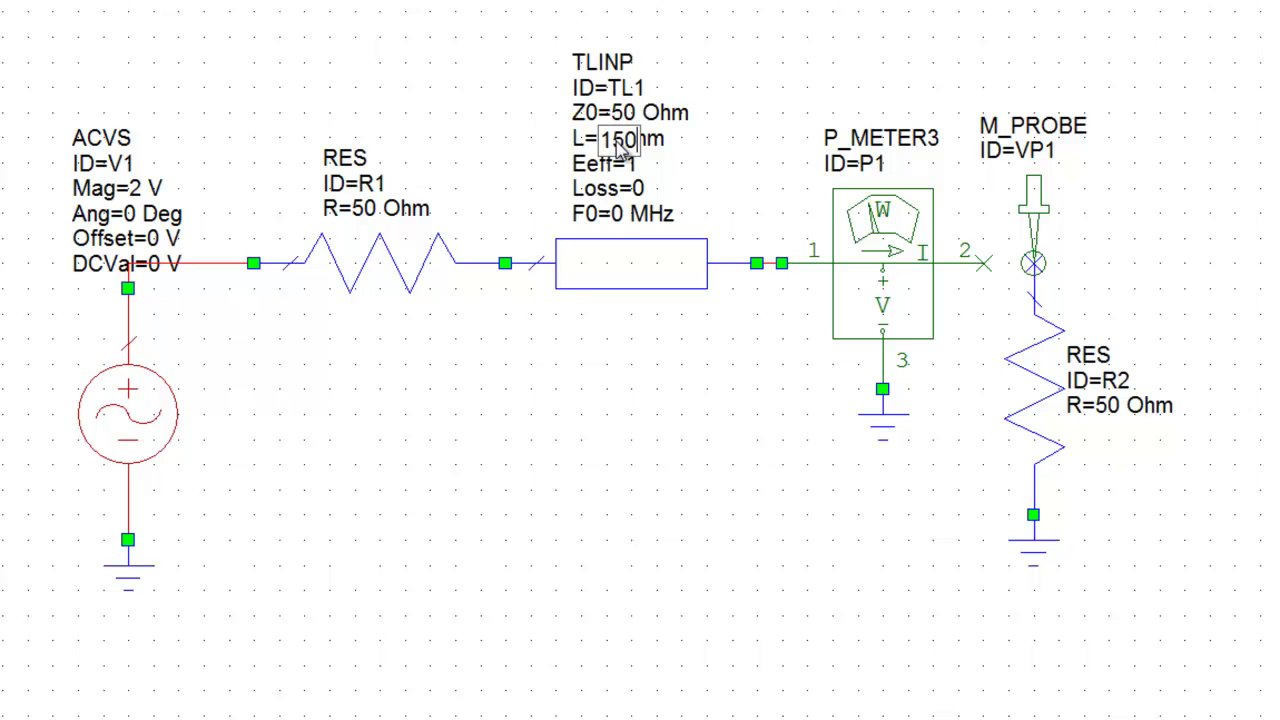
{"action": "key", "text": "Return"}
Step: Wire port 2 of the power meter to the probed upper node of R2, and rerun the simulation on the AC Power Transfer graph
{"action": "left_click", "coordinate": [1033, 263]}
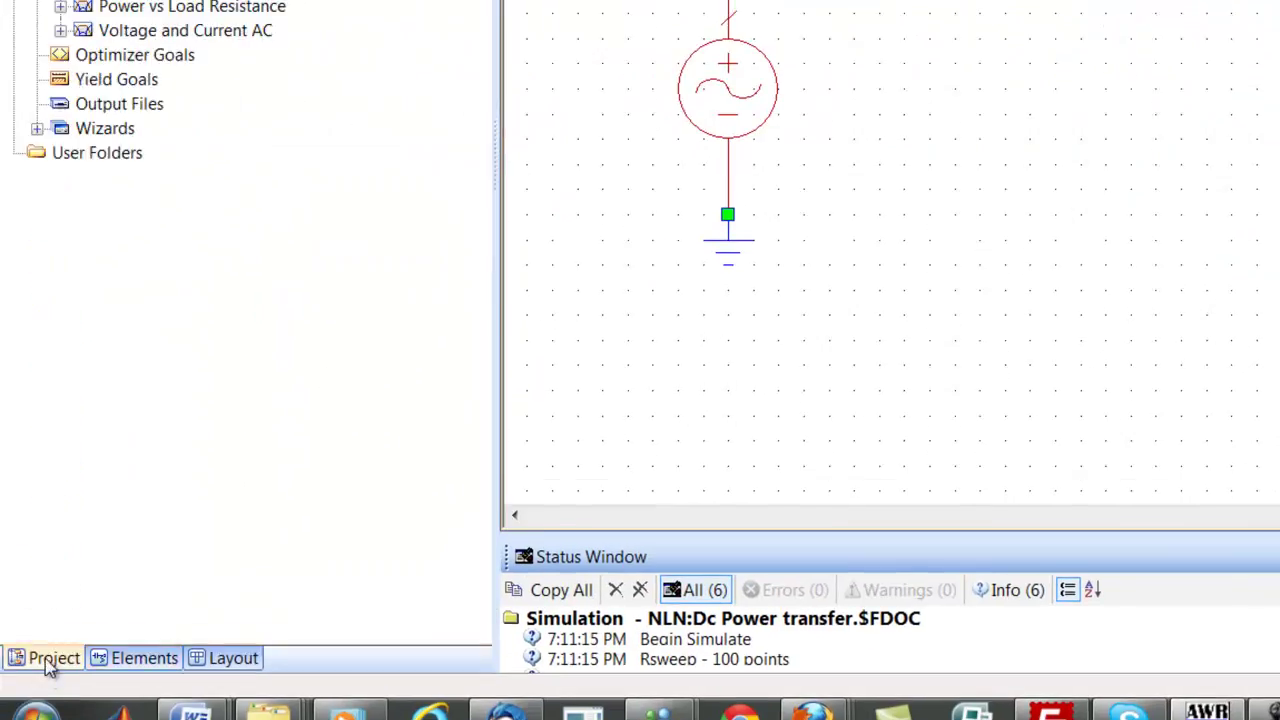
{"action": "double_click", "coordinate": [168, 150]}
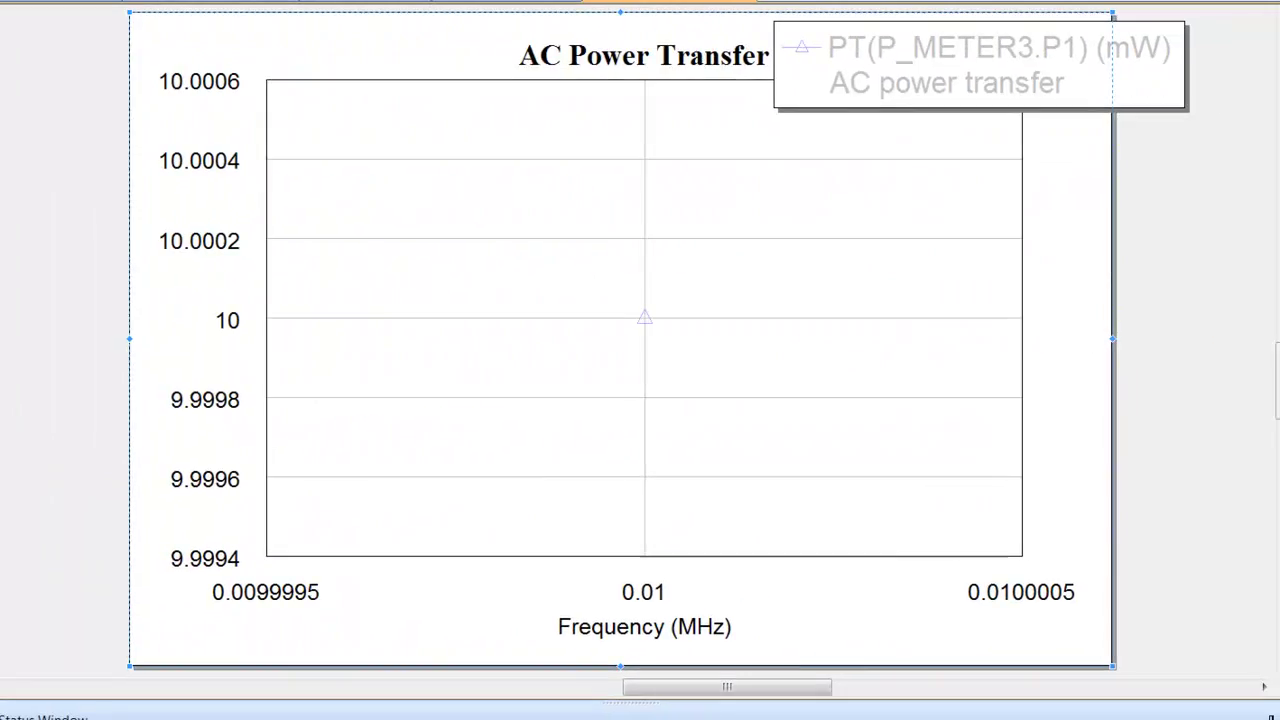
{"action": "key", "text": "F8"}
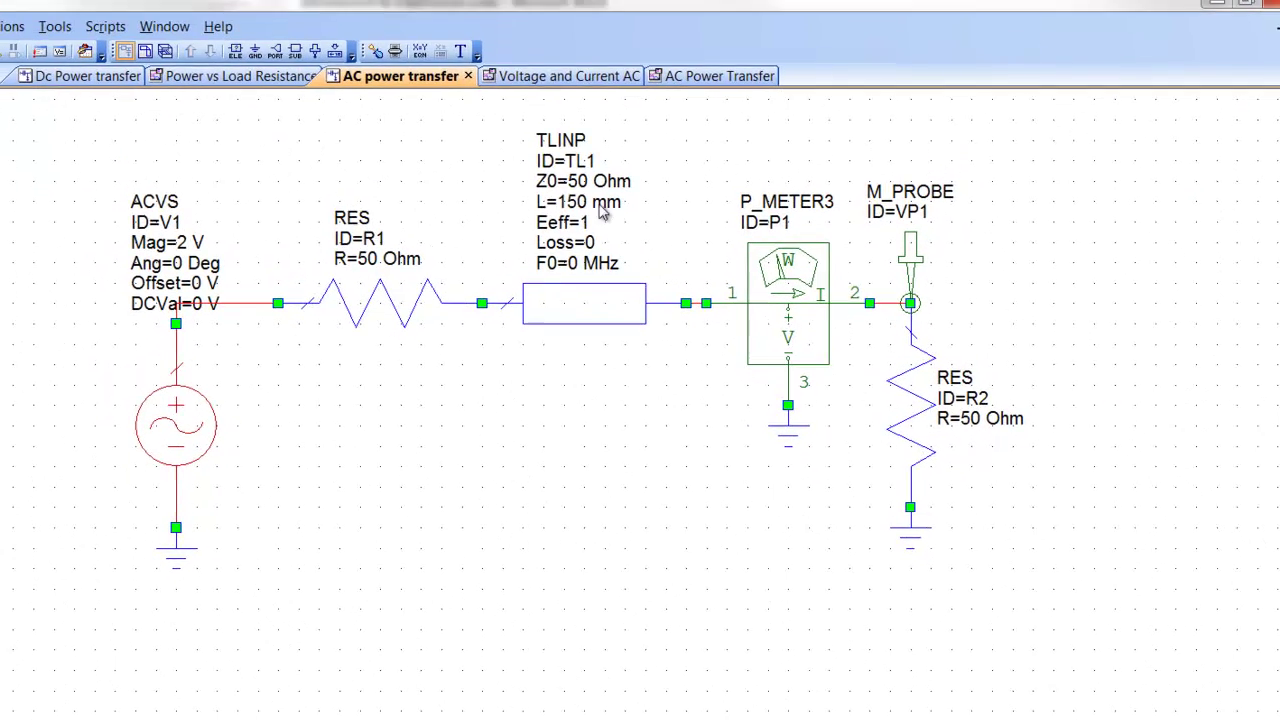
Step: Make the transmission line's Z0 tunable and open the variable tuner over the AC Power Transfer graph
{"action": "left_click", "coordinate": [375, 50]}
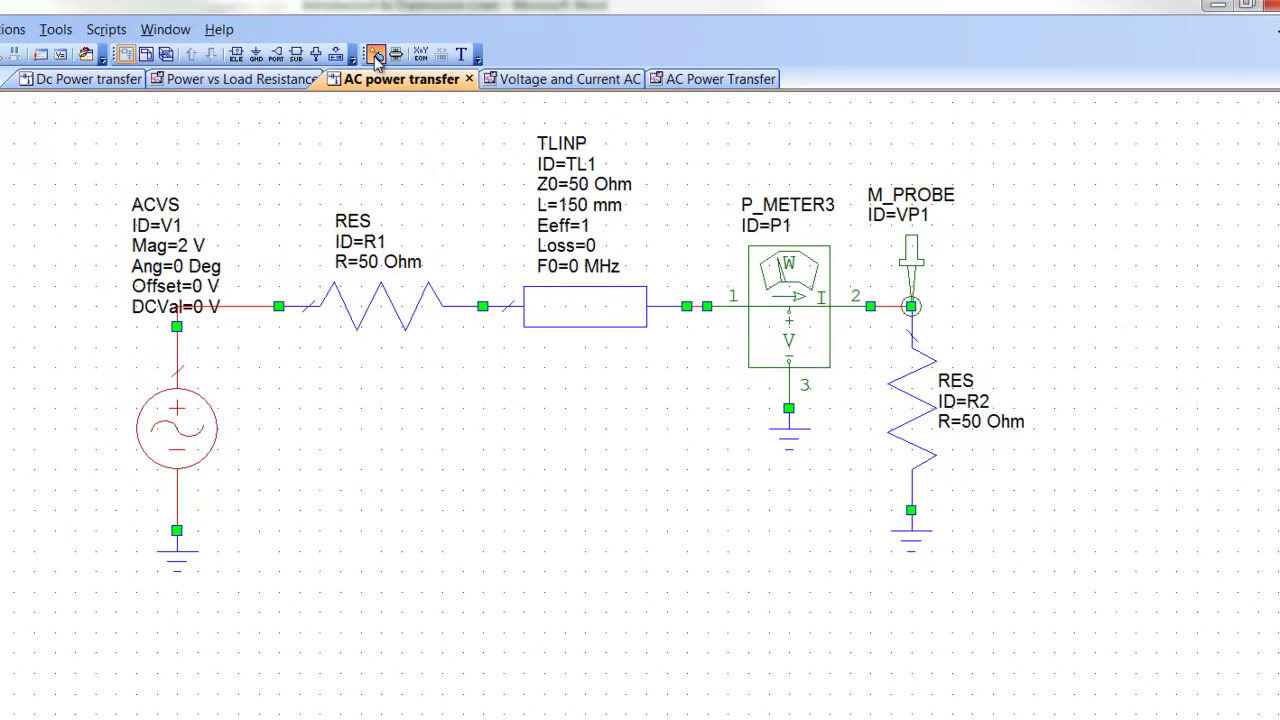
{"action": "left_click", "coordinate": [580, 186]}
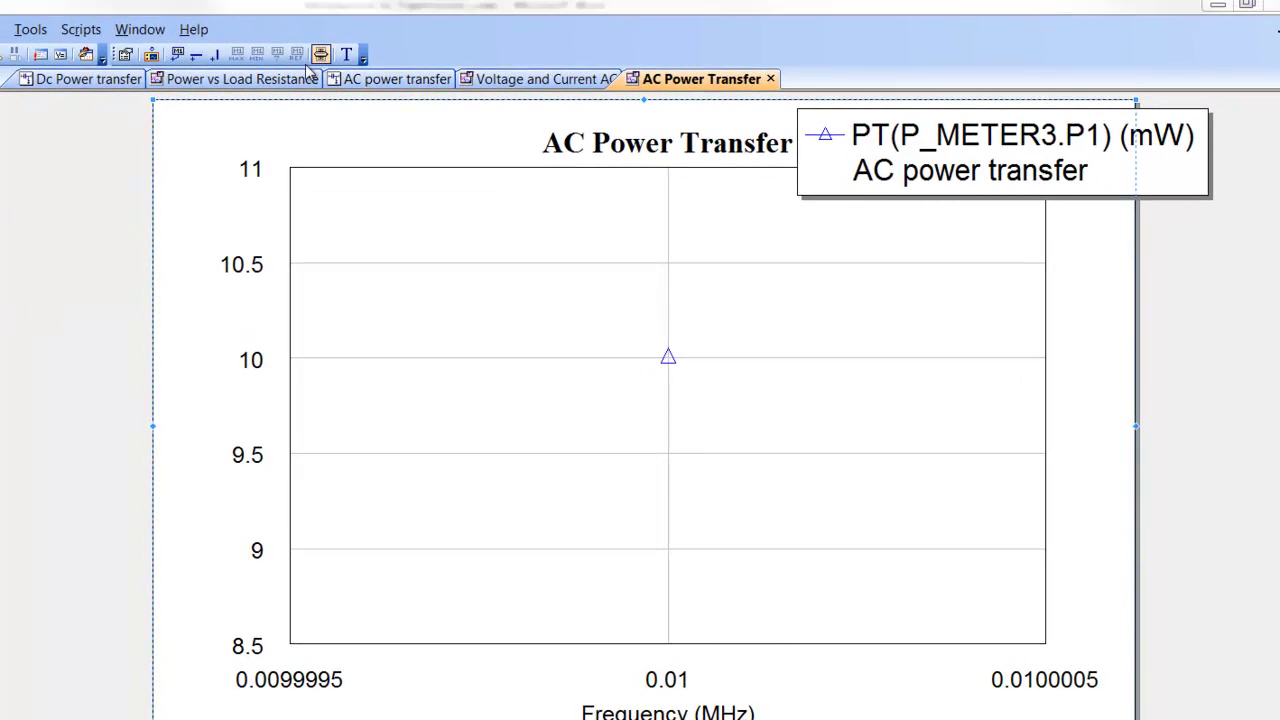
{"action": "left_click", "coordinate": [320, 54]}
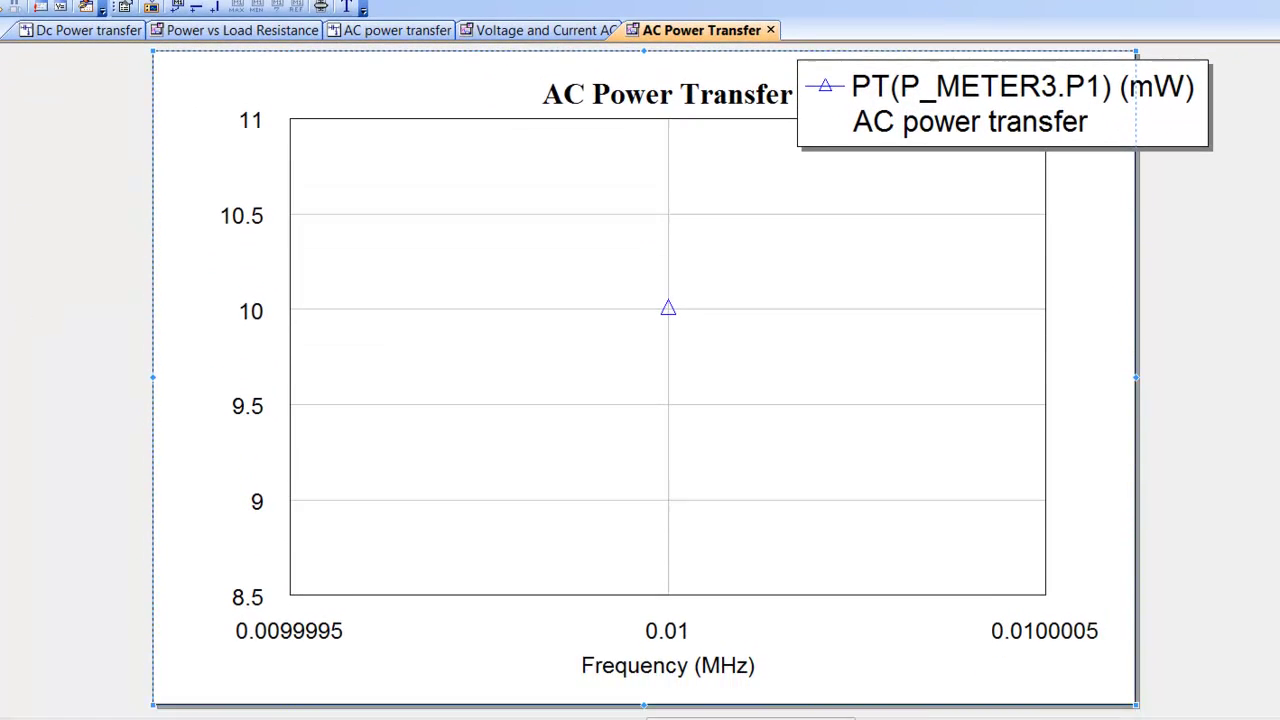
{"action": "left_click_drag", "start_coordinate": [10, 50], "coordinate": [218, 103]}
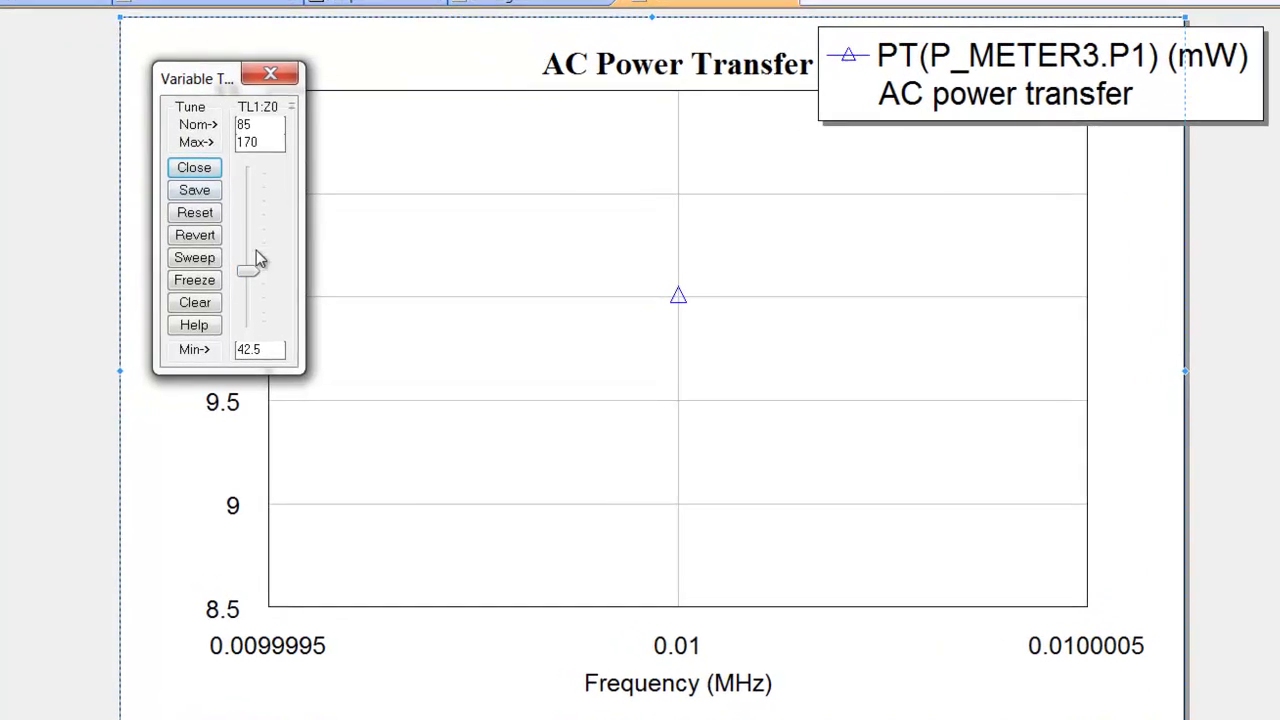
Step: Set the tuning range of TL1's Z0 to a minimum of 0 and a maximum of 200, and tune Z0 to 138.5 Ohm
{"action": "left_click_drag", "start_coordinate": [273, 277], "coordinate": [252, 334]}
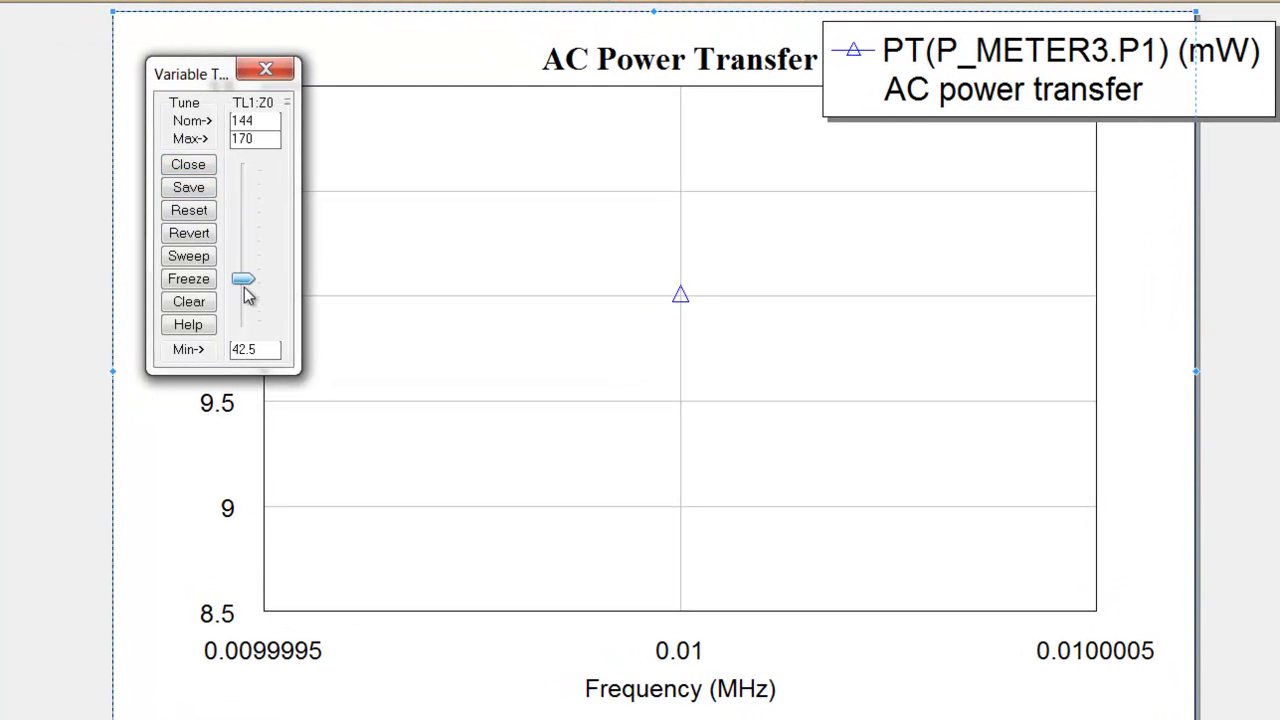
{"action": "double_click", "coordinate": [265, 352]}
{"action": "type", "text": "0"}
{"action": "left_click", "coordinate": [268, 143]}
{"action": "type", "text": "200"}
{"action": "key", "text": "Return"}
{"action": "left_click_drag", "start_coordinate": [250, 292], "coordinate": [240, 220]}
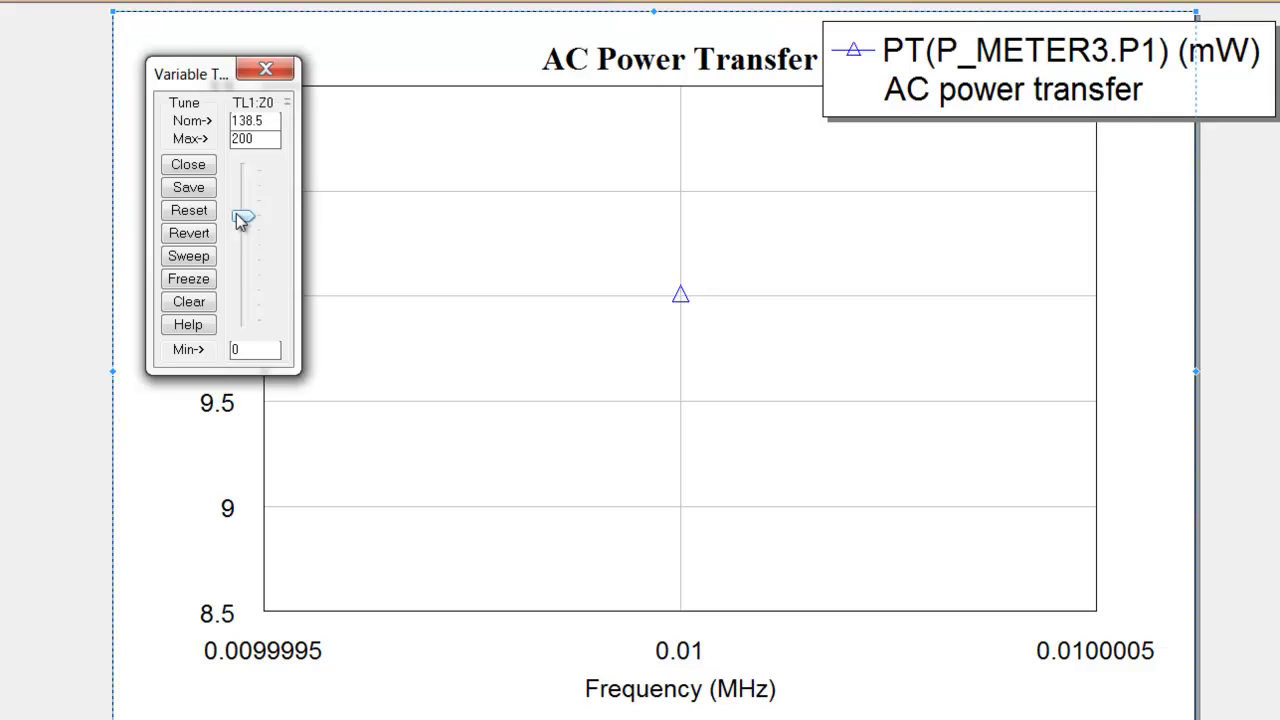
Step: Return to the AC power transfer schematic and set the transmission line TL1's Z0 to 50 Ohm
{"action": "left_click_drag", "start_coordinate": [205, 80], "coordinate": [55, 64]}
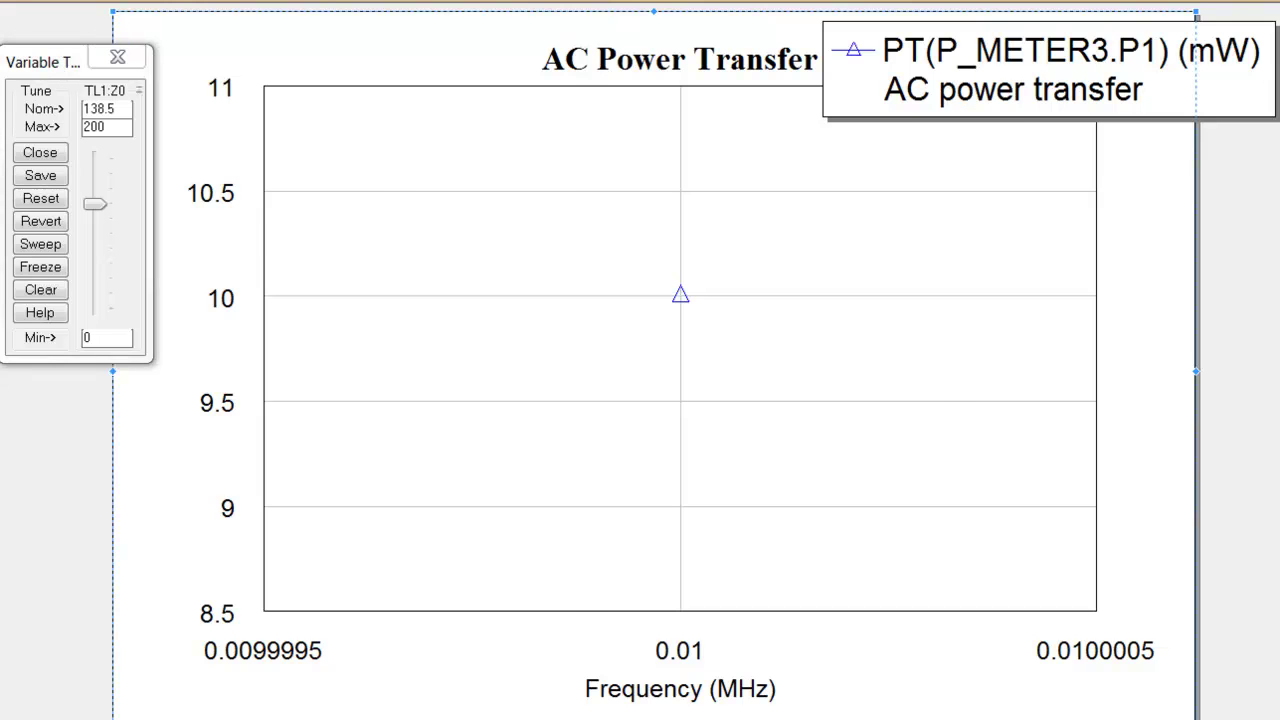
{"action": "key", "text": "ctrl+Tab"}
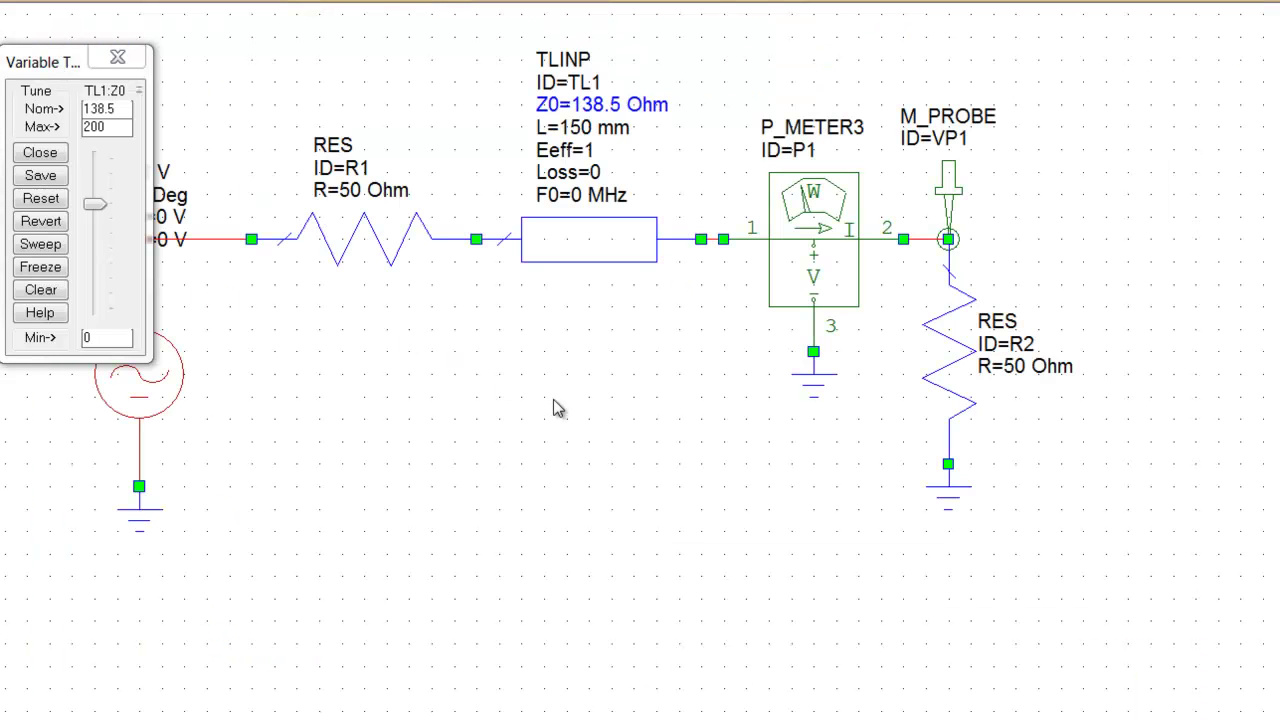
{"action": "double_click", "coordinate": [590, 108]}
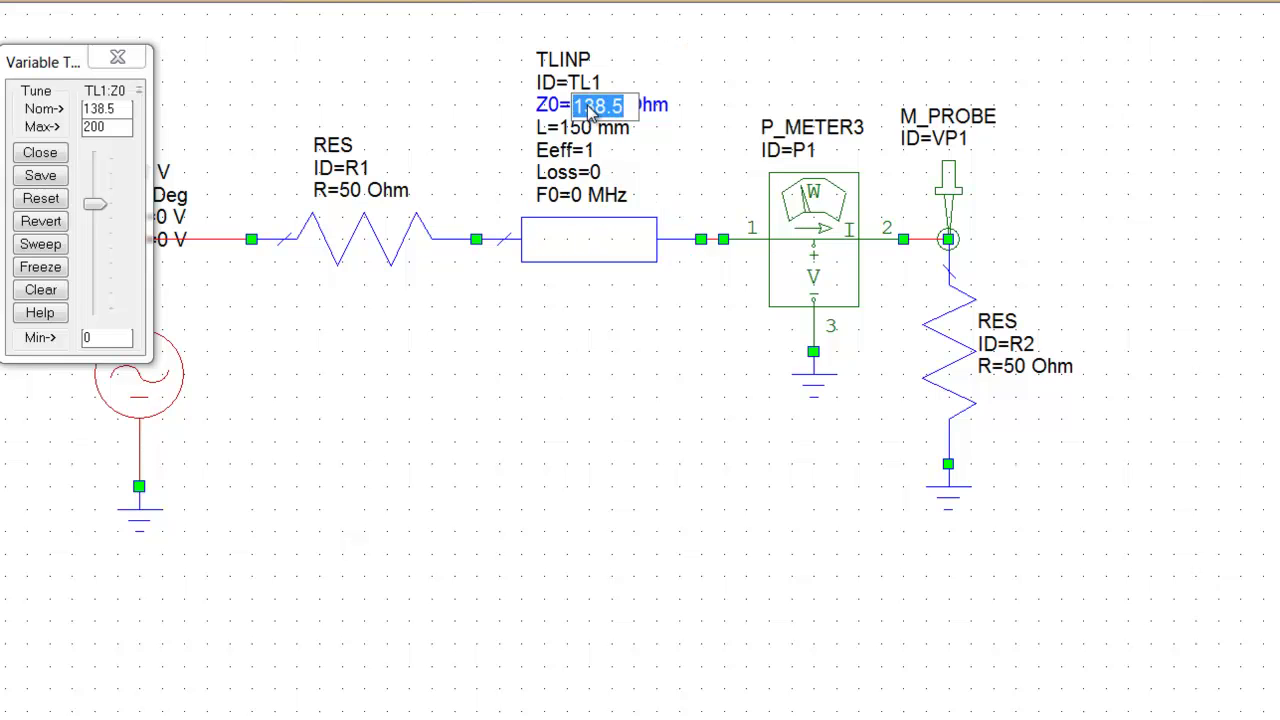
{"action": "type", "text": "50"}
{"action": "key", "text": "Return"}
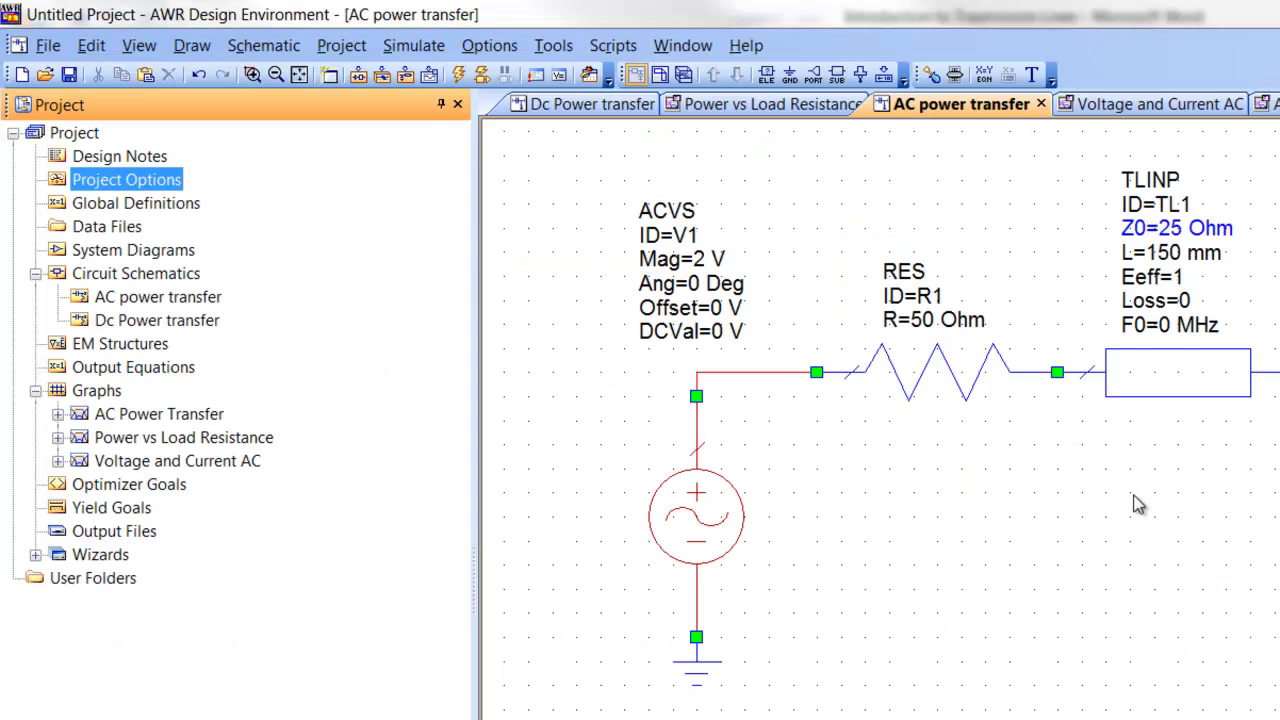
{"action": "left_click", "coordinate": [1138, 505]}
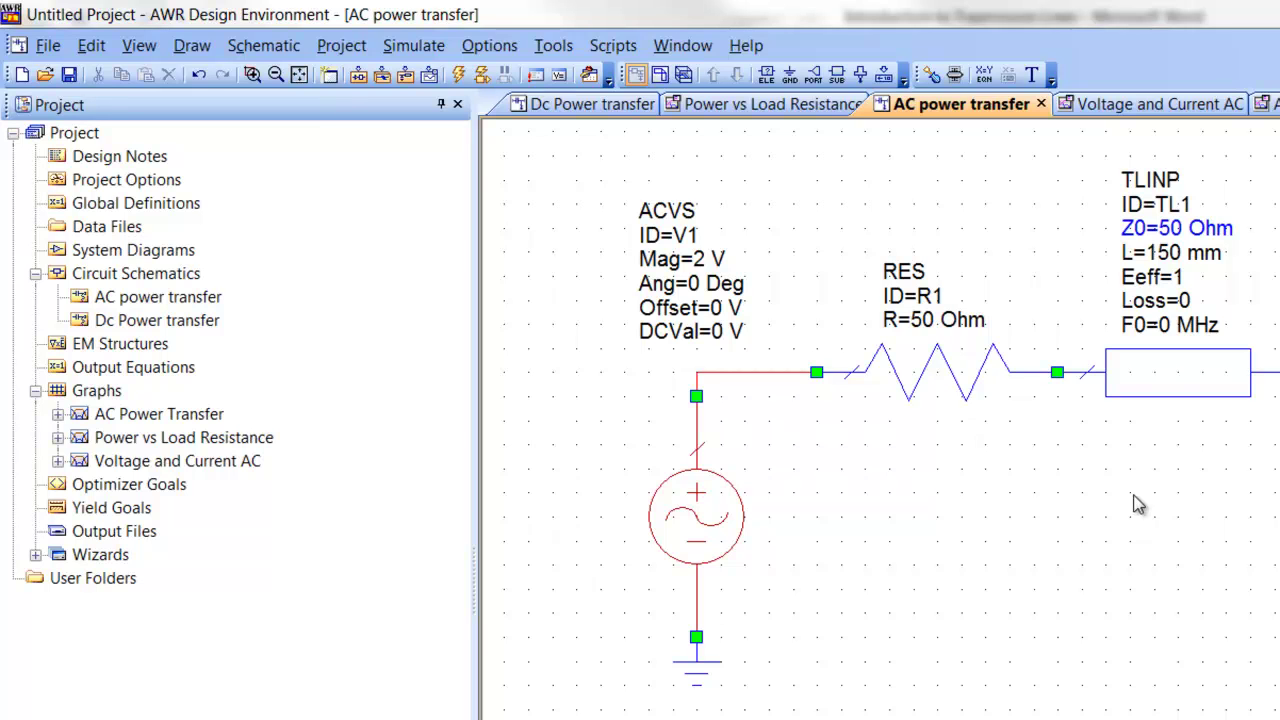
Step: In the project frequency options, switch the entry units to MHz, turn off the single point, and start the range at 1 MHz
{"action": "double_click", "coordinate": [100, 186]}
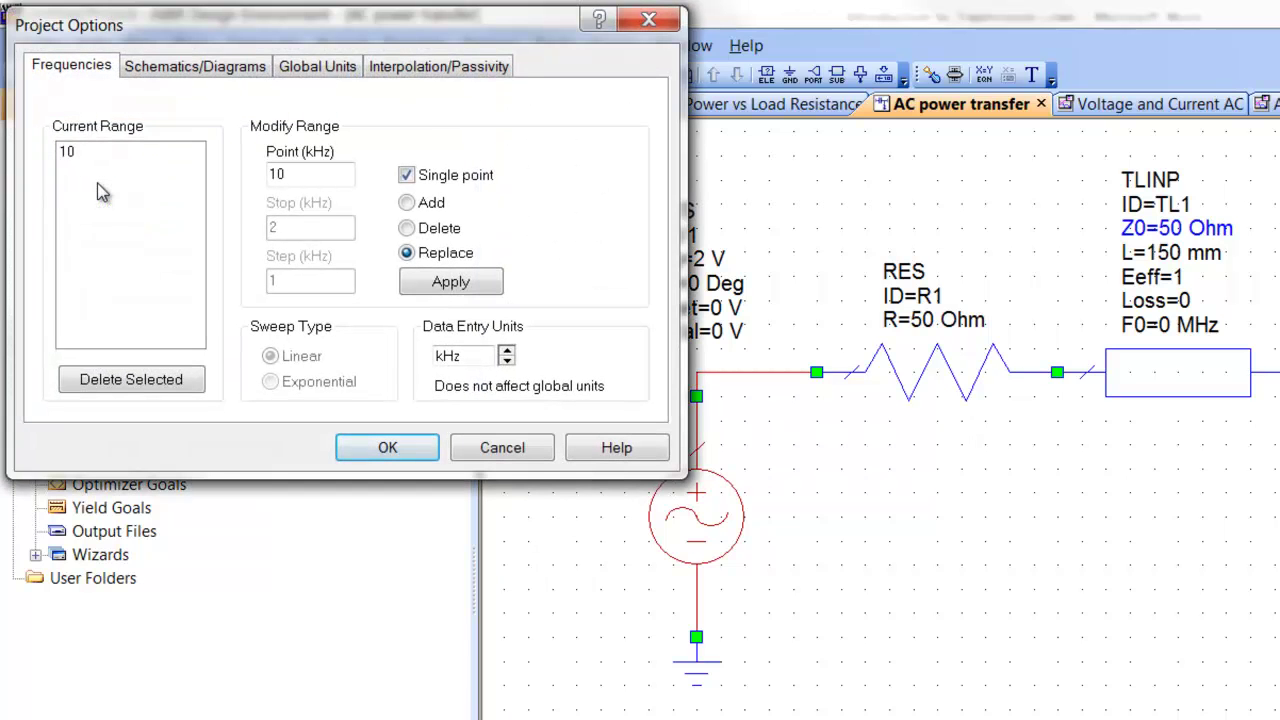
{"action": "left_click", "coordinate": [508, 352]}
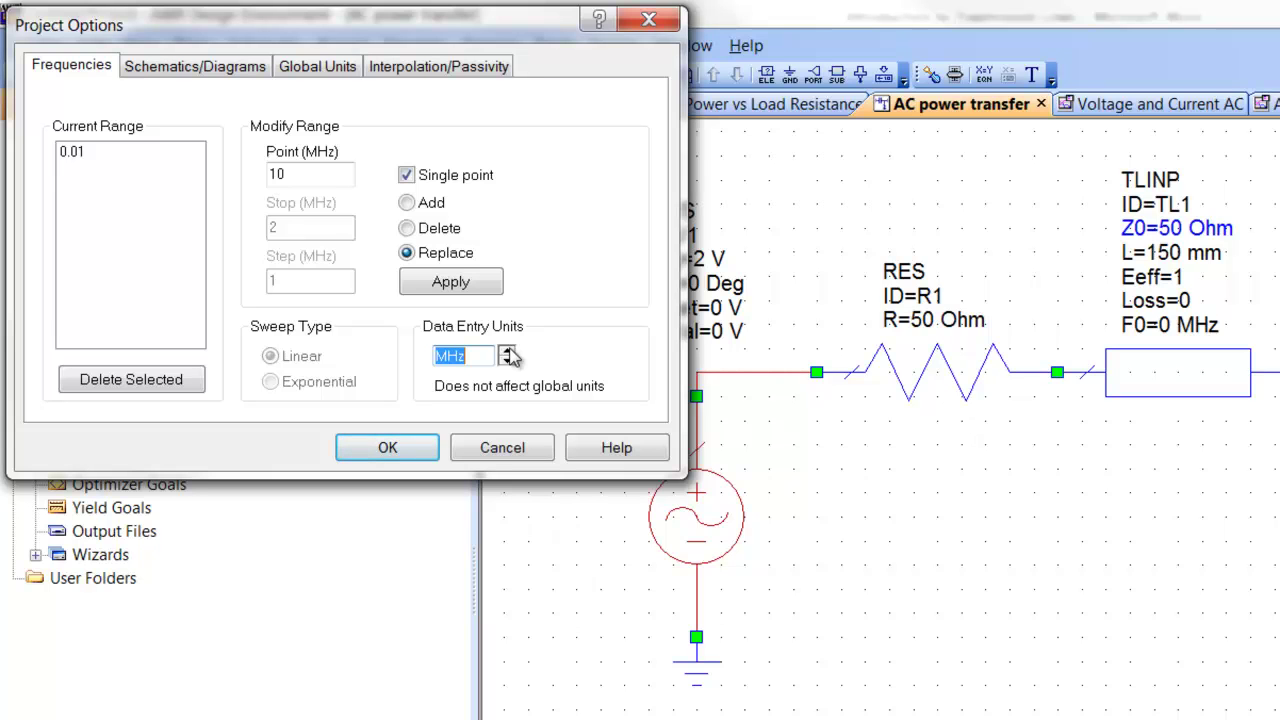
{"action": "left_click", "coordinate": [407, 178]}
{"action": "left_click", "coordinate": [295, 178]}
{"action": "key", "text": "BackSpace"}
Step: Set the frequency range's stop to 500 MHz and step to 10 MHz, and replace the current project range with it
{"action": "double_click", "coordinate": [289, 230]}
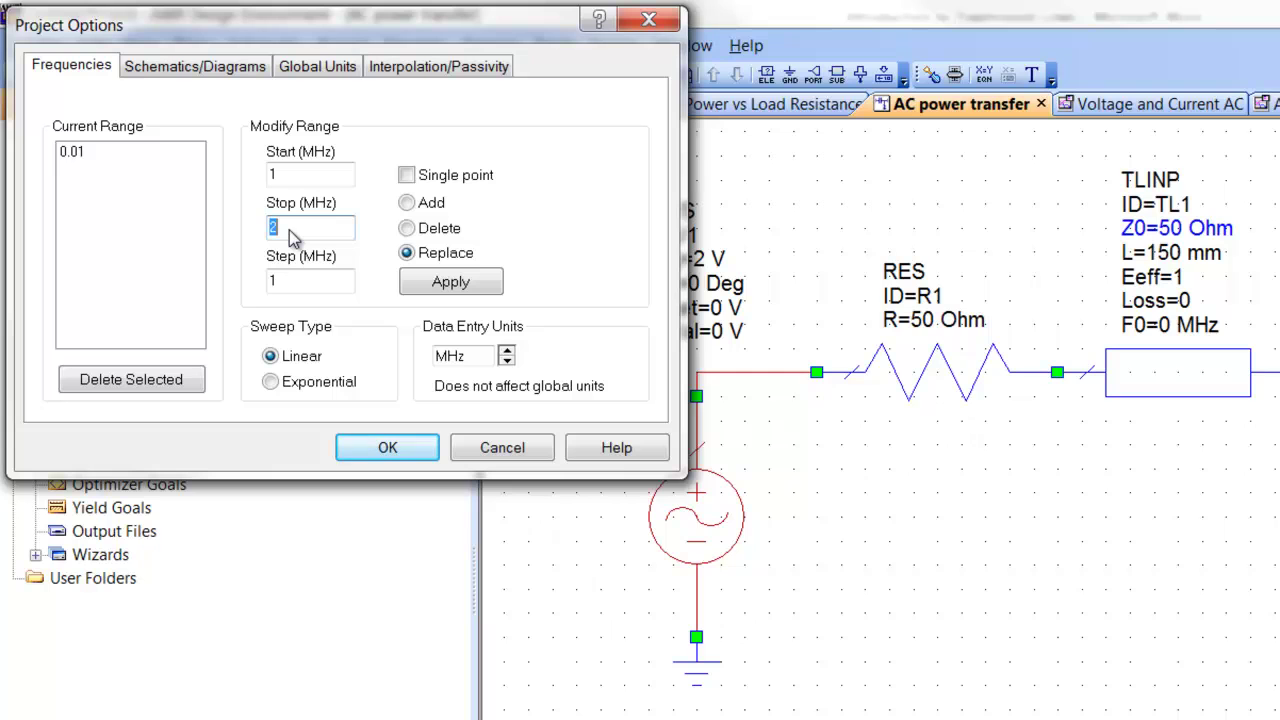
{"action": "type", "text": "500"}
{"action": "left_click", "coordinate": [300, 287]}
{"action": "double_click", "coordinate": [300, 287]}
{"action": "type", "text": "10"}
{"action": "left_click", "coordinate": [443, 284]}
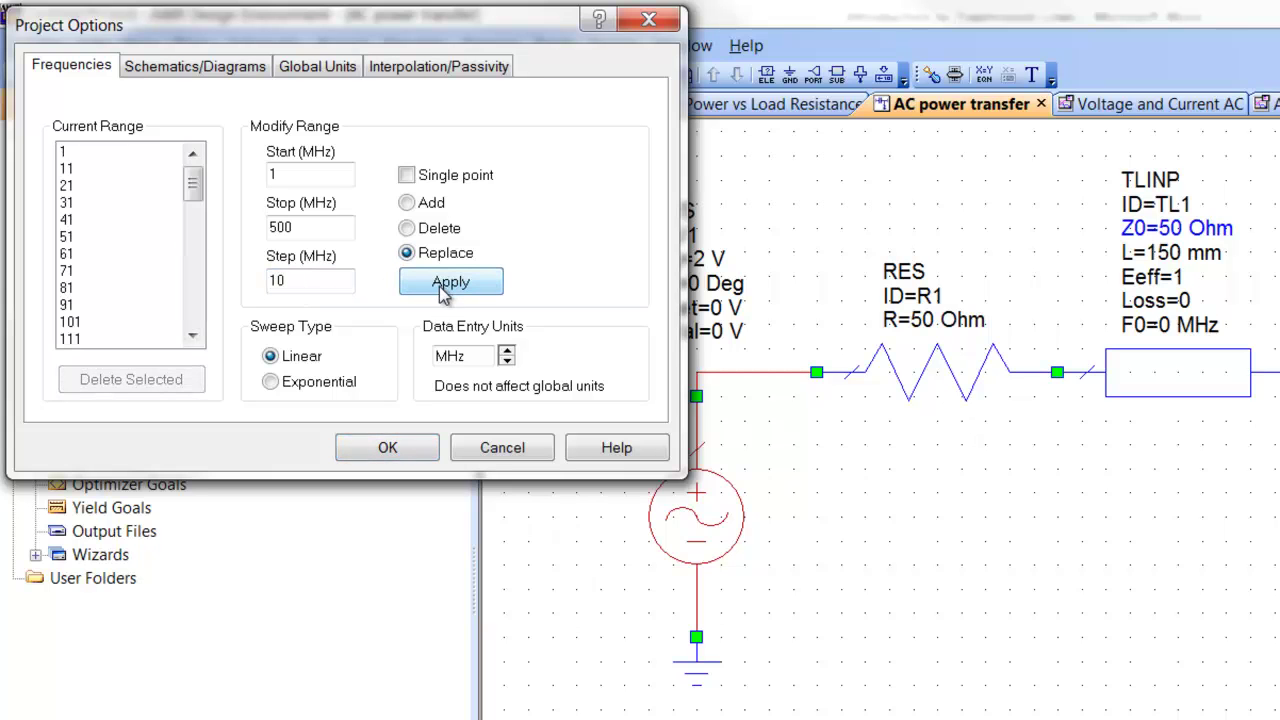
{"action": "left_click", "coordinate": [388, 450]}
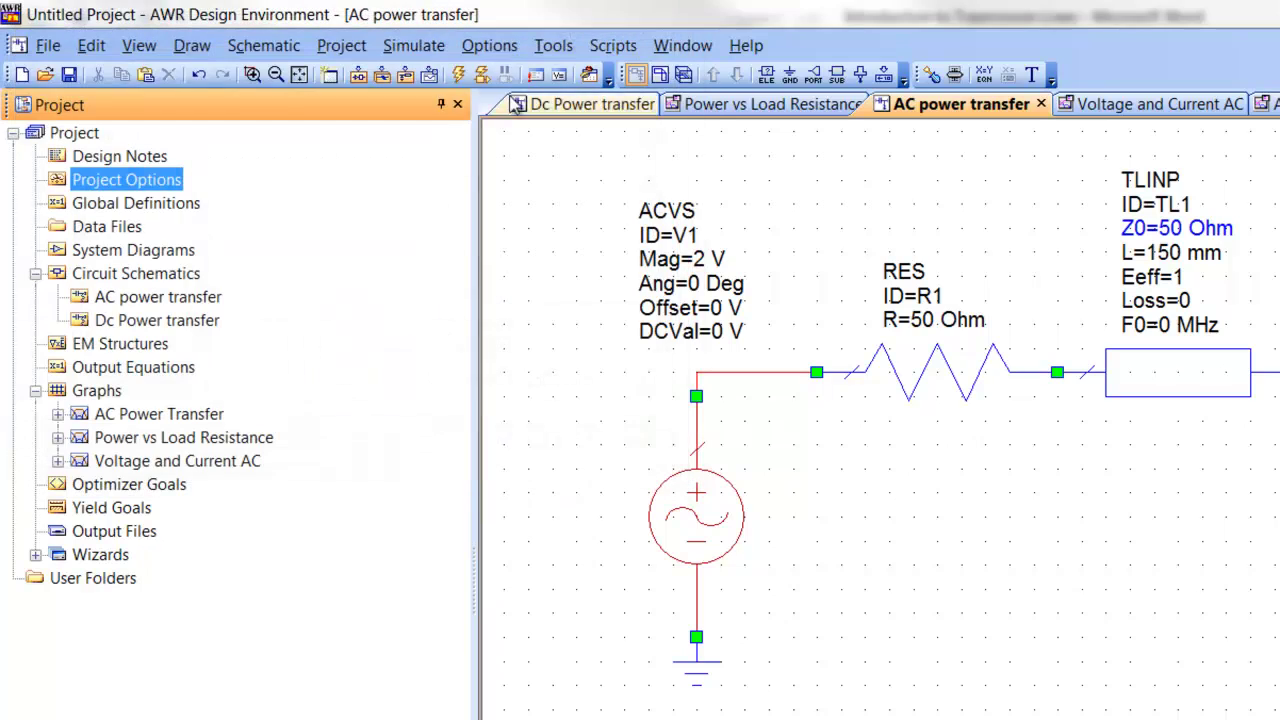
Step: Rerun the simulation and open the variable tuner beside the AC Power Transfer graph
{"action": "left_click", "coordinate": [461, 85]}
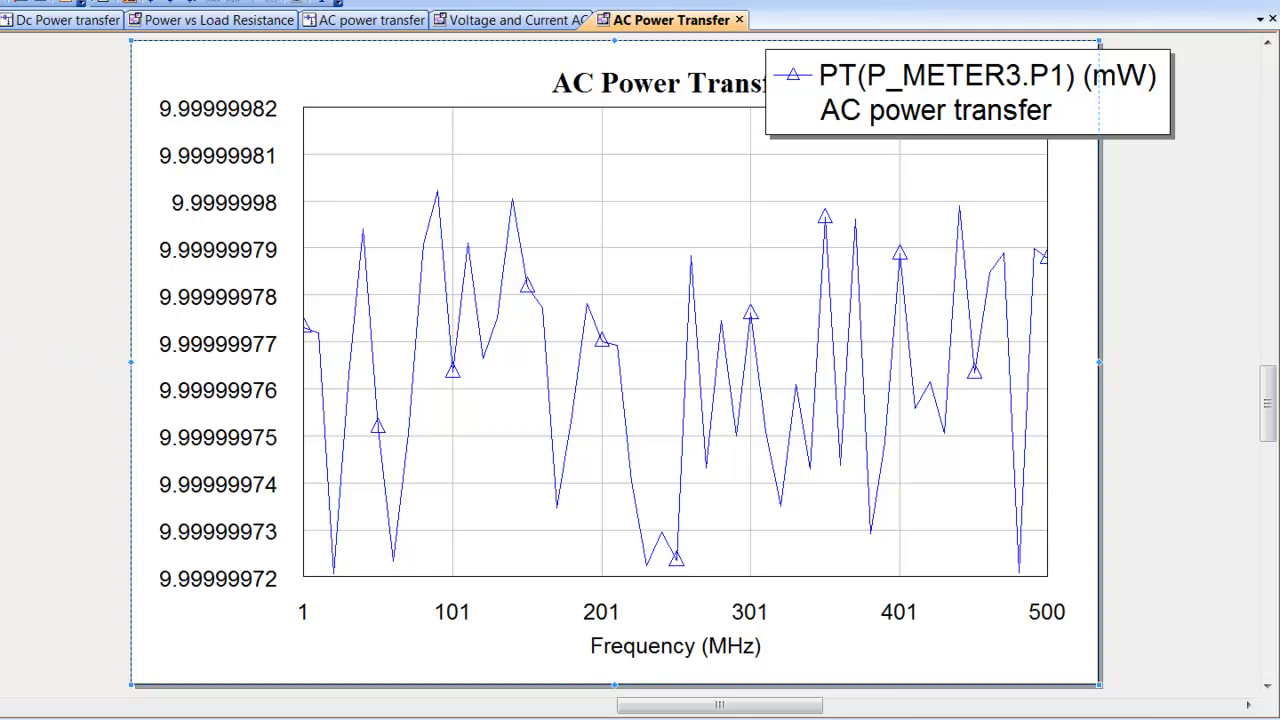
{"action": "left_click", "coordinate": [372, 20]}
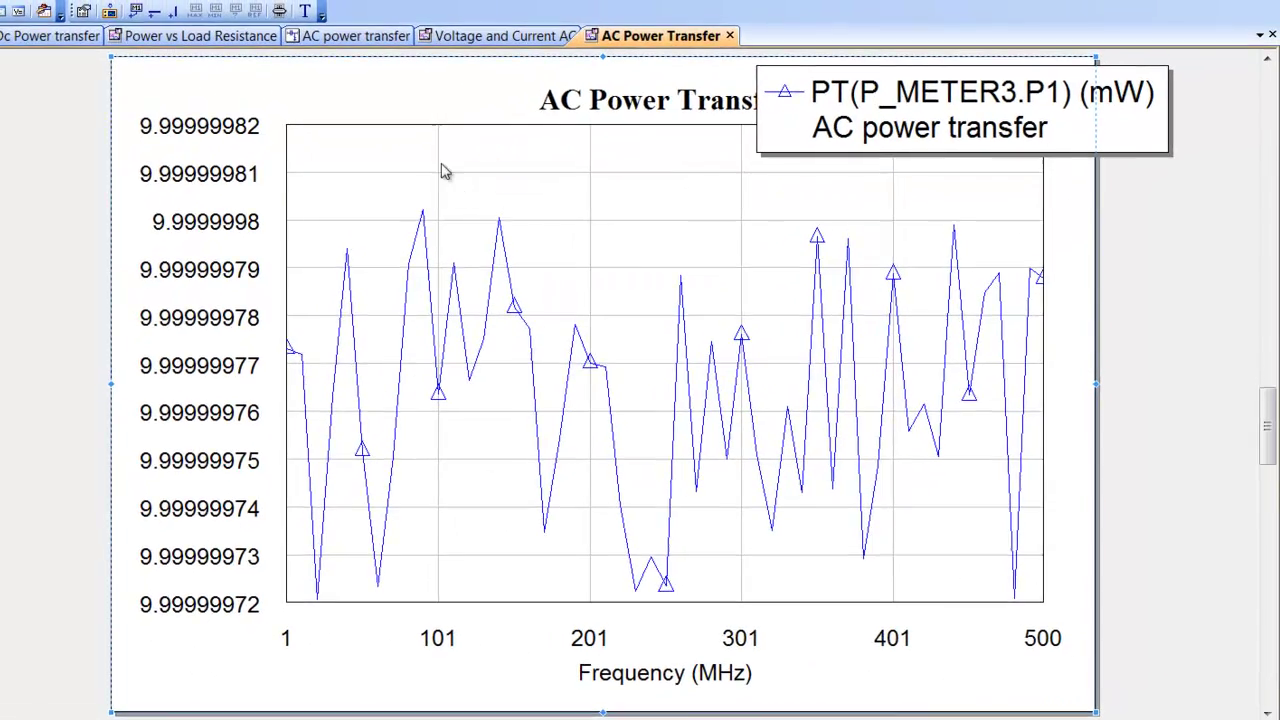
{"action": "left_click", "coordinate": [279, 11]}
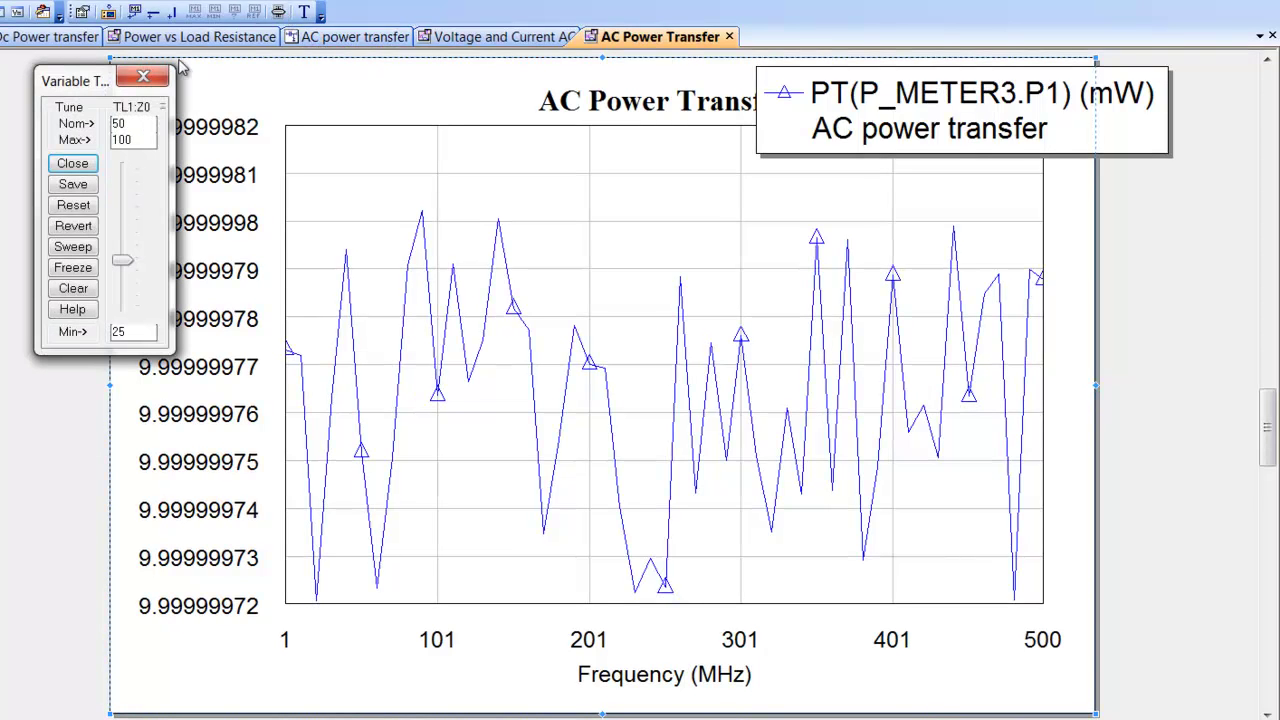
{"action": "left_click_drag", "start_coordinate": [97, 80], "coordinate": [32, 77]}
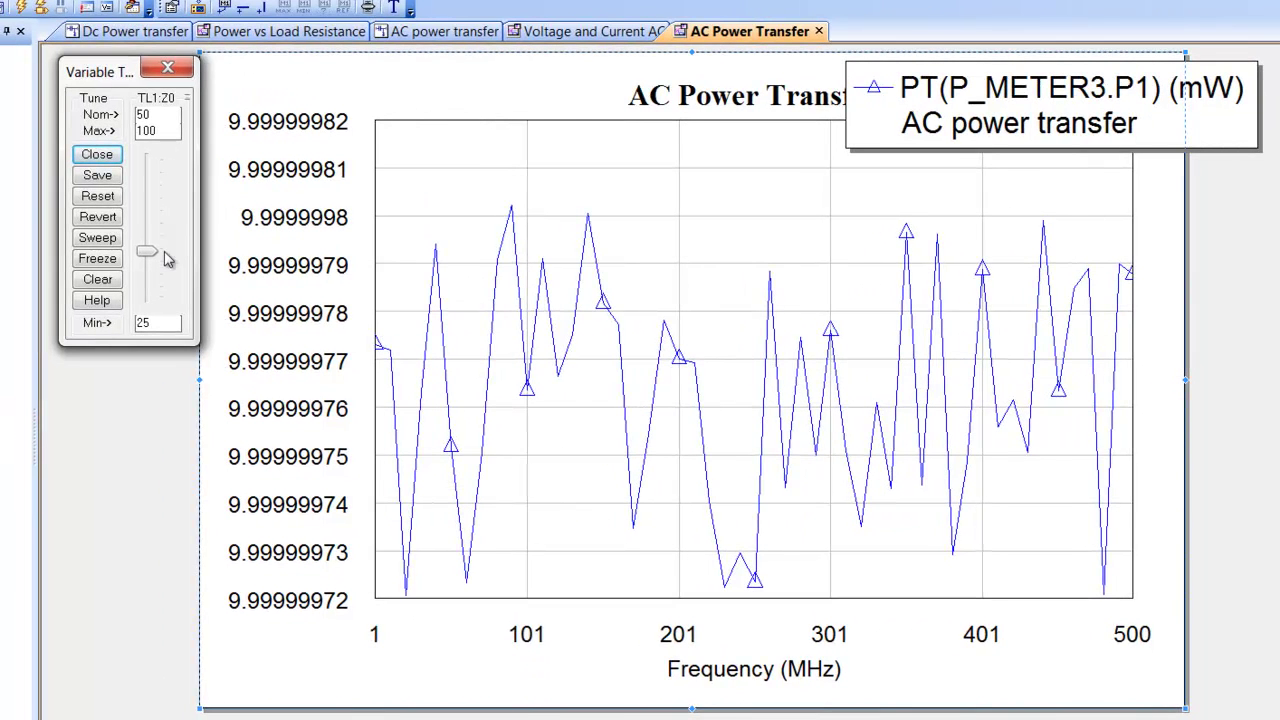
Step: Tune TL1's Z0 down to 25 Ohm and up to 100 Ohm on the graph, and return to the AC power transfer schematic
{"action": "left_click", "coordinate": [147, 255]}
{"action": "left_click_drag", "start_coordinate": [147, 255], "coordinate": [148, 316]}
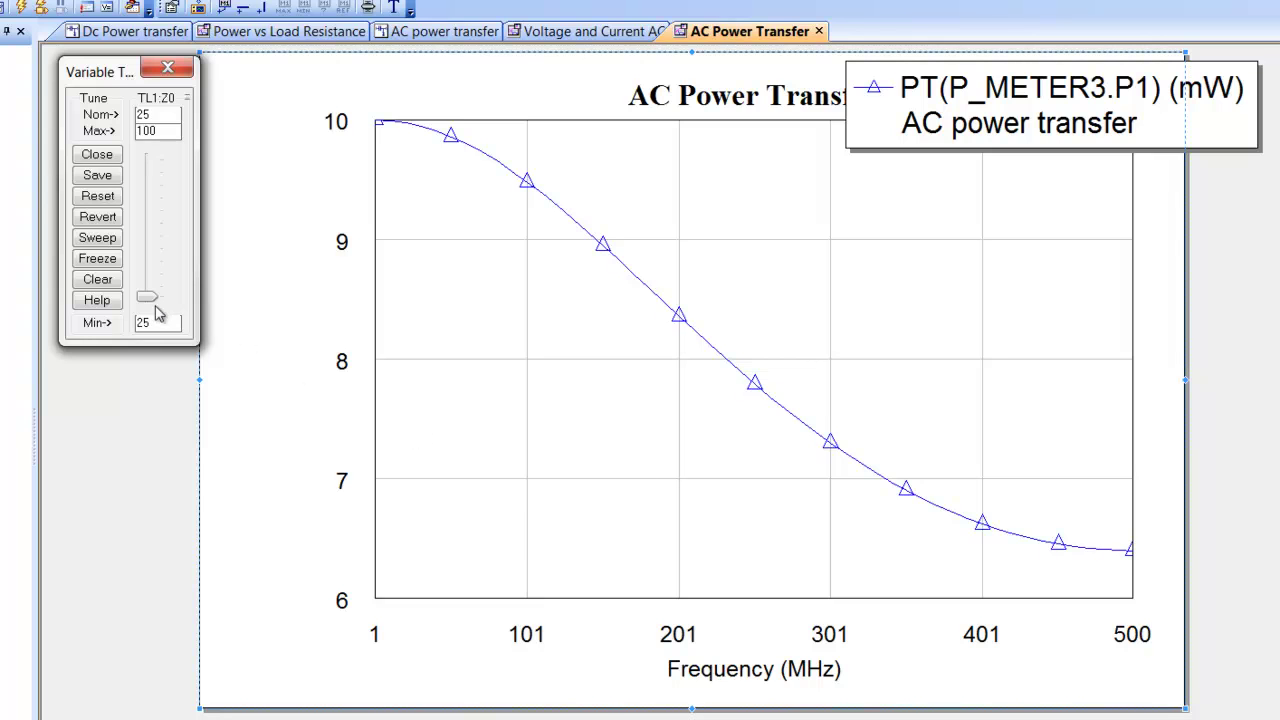
{"action": "left_click_drag", "start_coordinate": [146, 301], "coordinate": [147, 158]}
{"action": "left_click", "coordinate": [135, 31]}
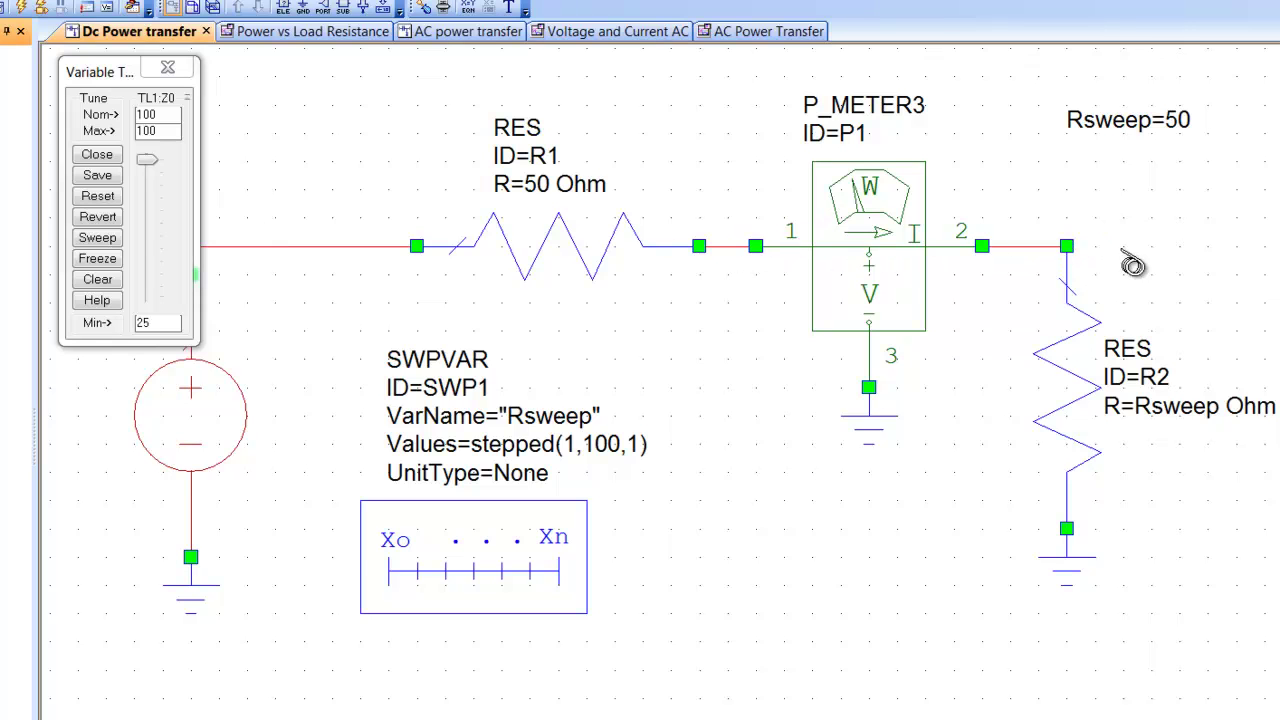
{"action": "left_click", "coordinate": [466, 31]}
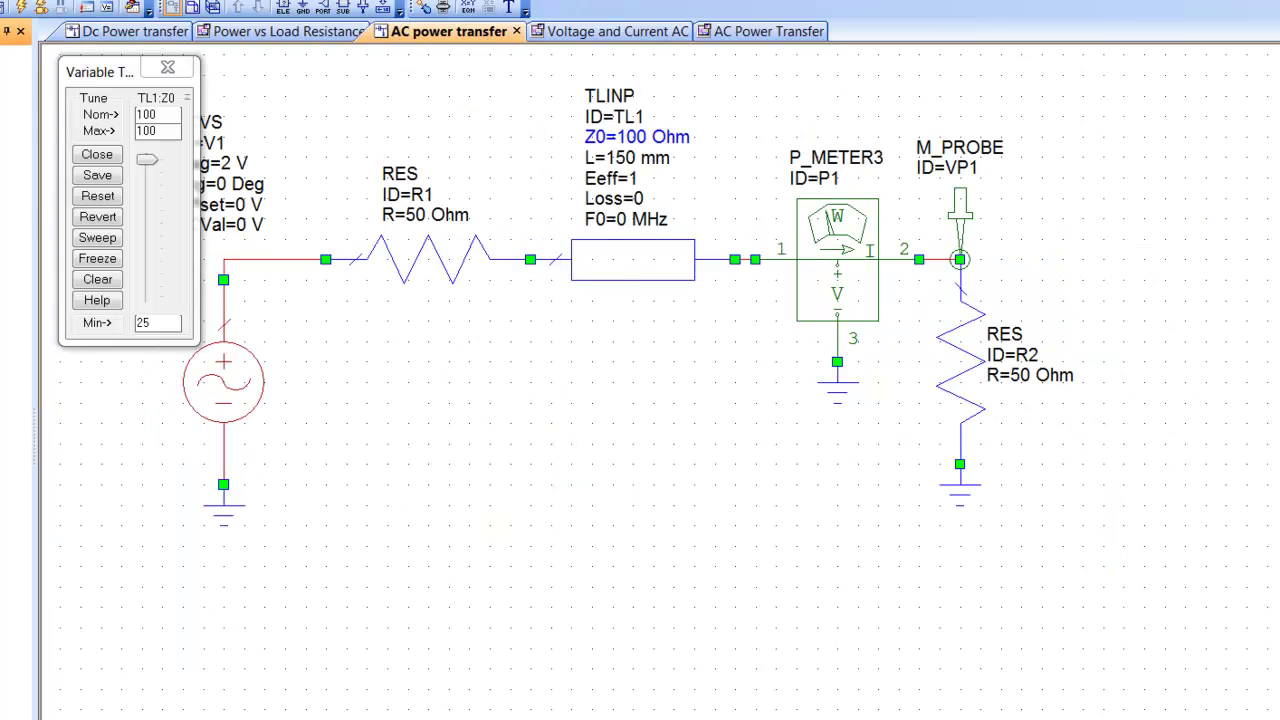